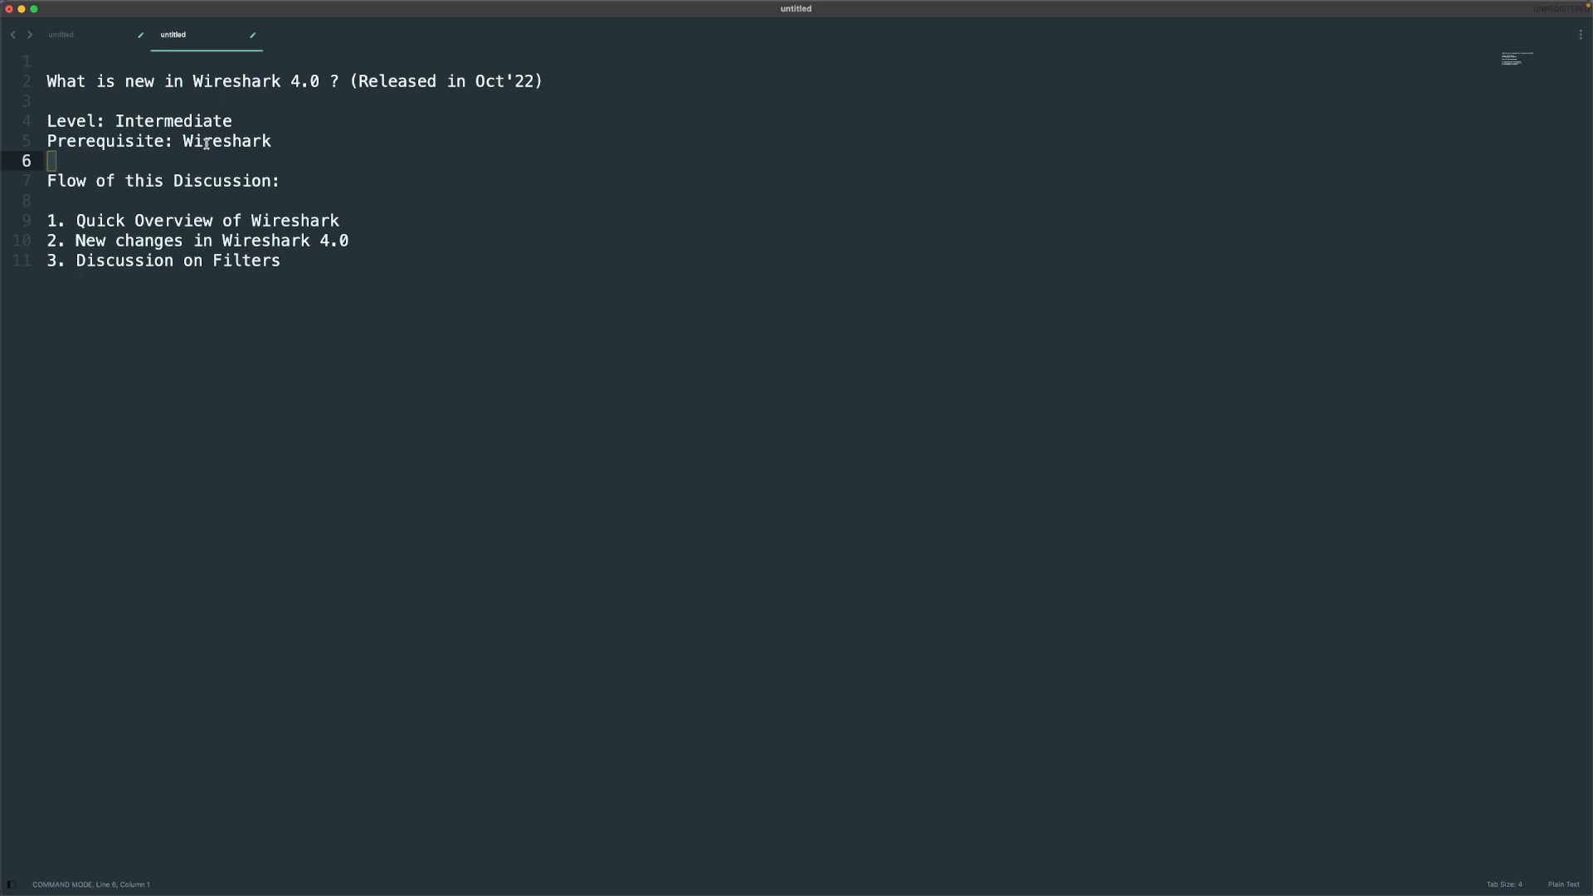
# Step: Review the Wireshark 4.0 outline's prerequisite and its agenda items on the overview, new changes and filters
pyautogui.doubleClick(206, 144)
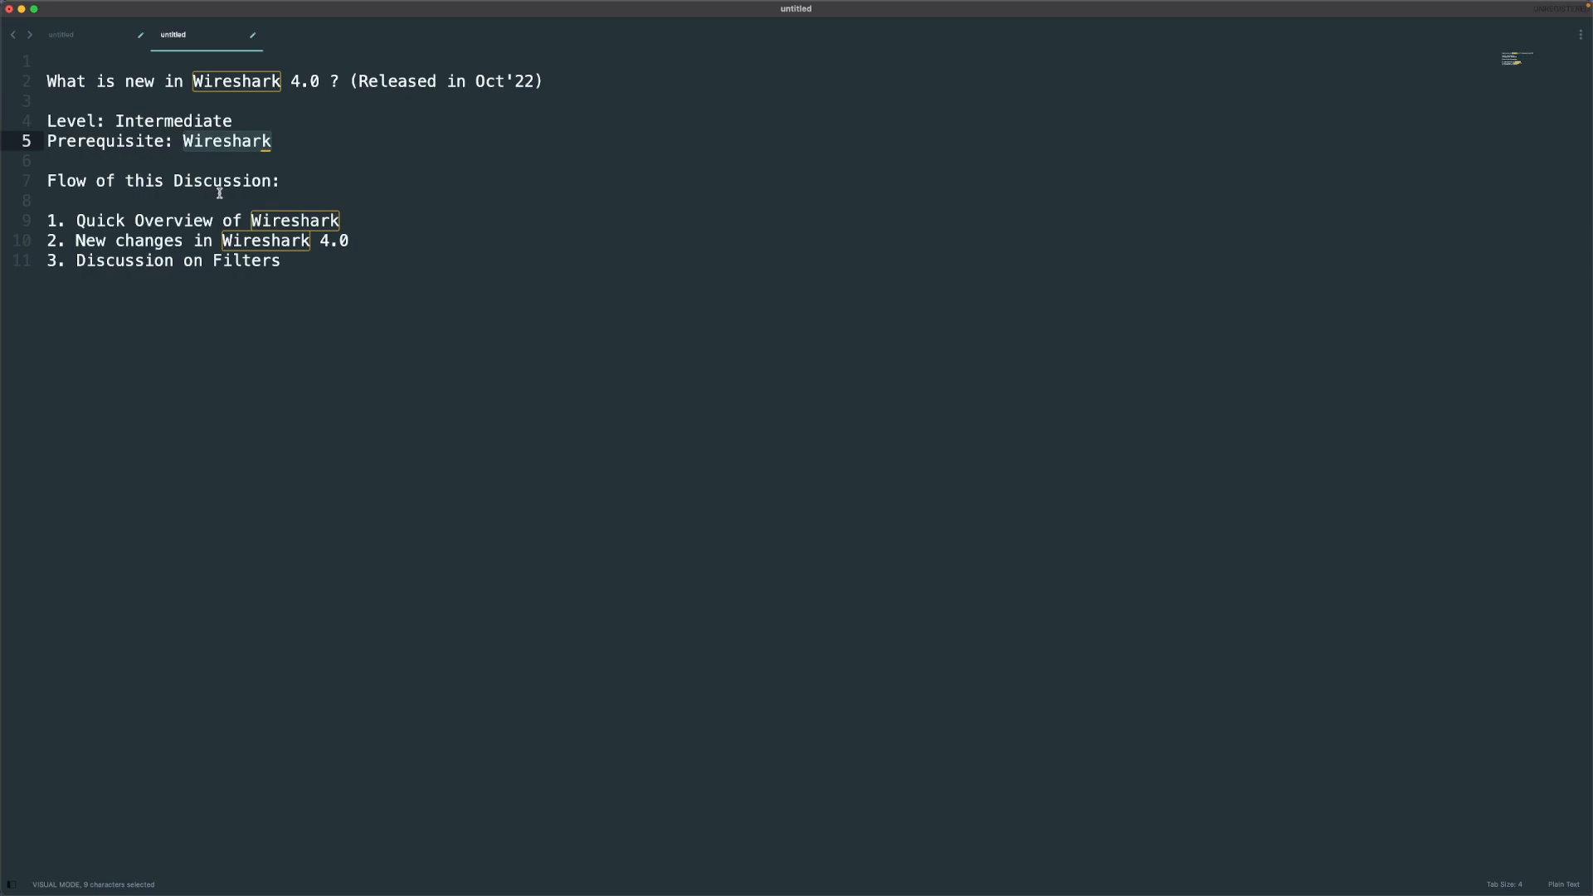
pyautogui.click(97, 221)
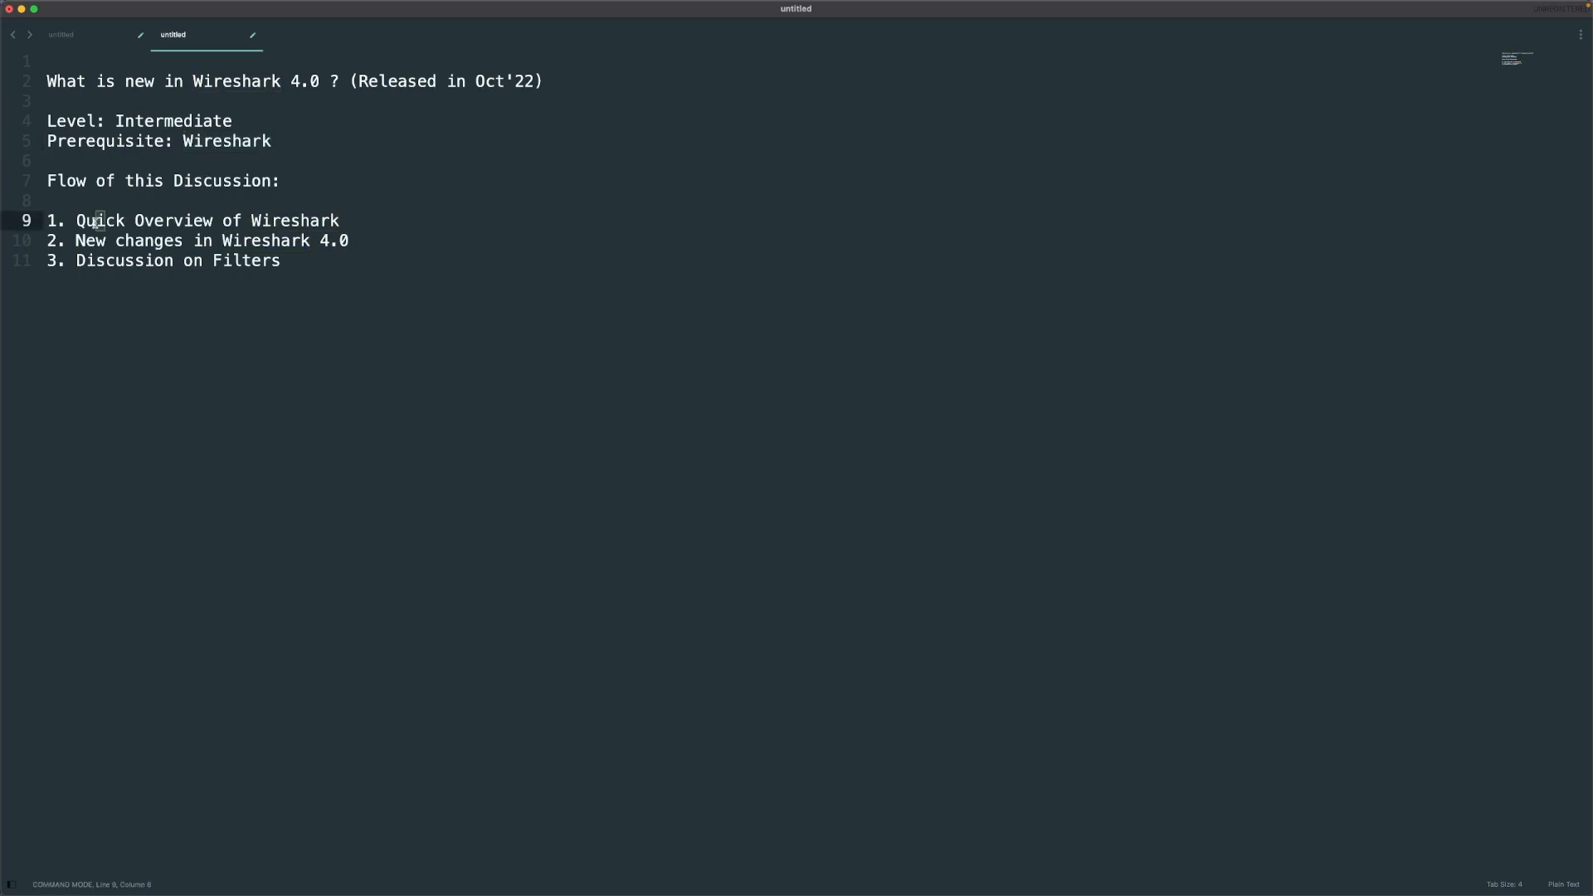
pyautogui.doubleClick(331, 224)
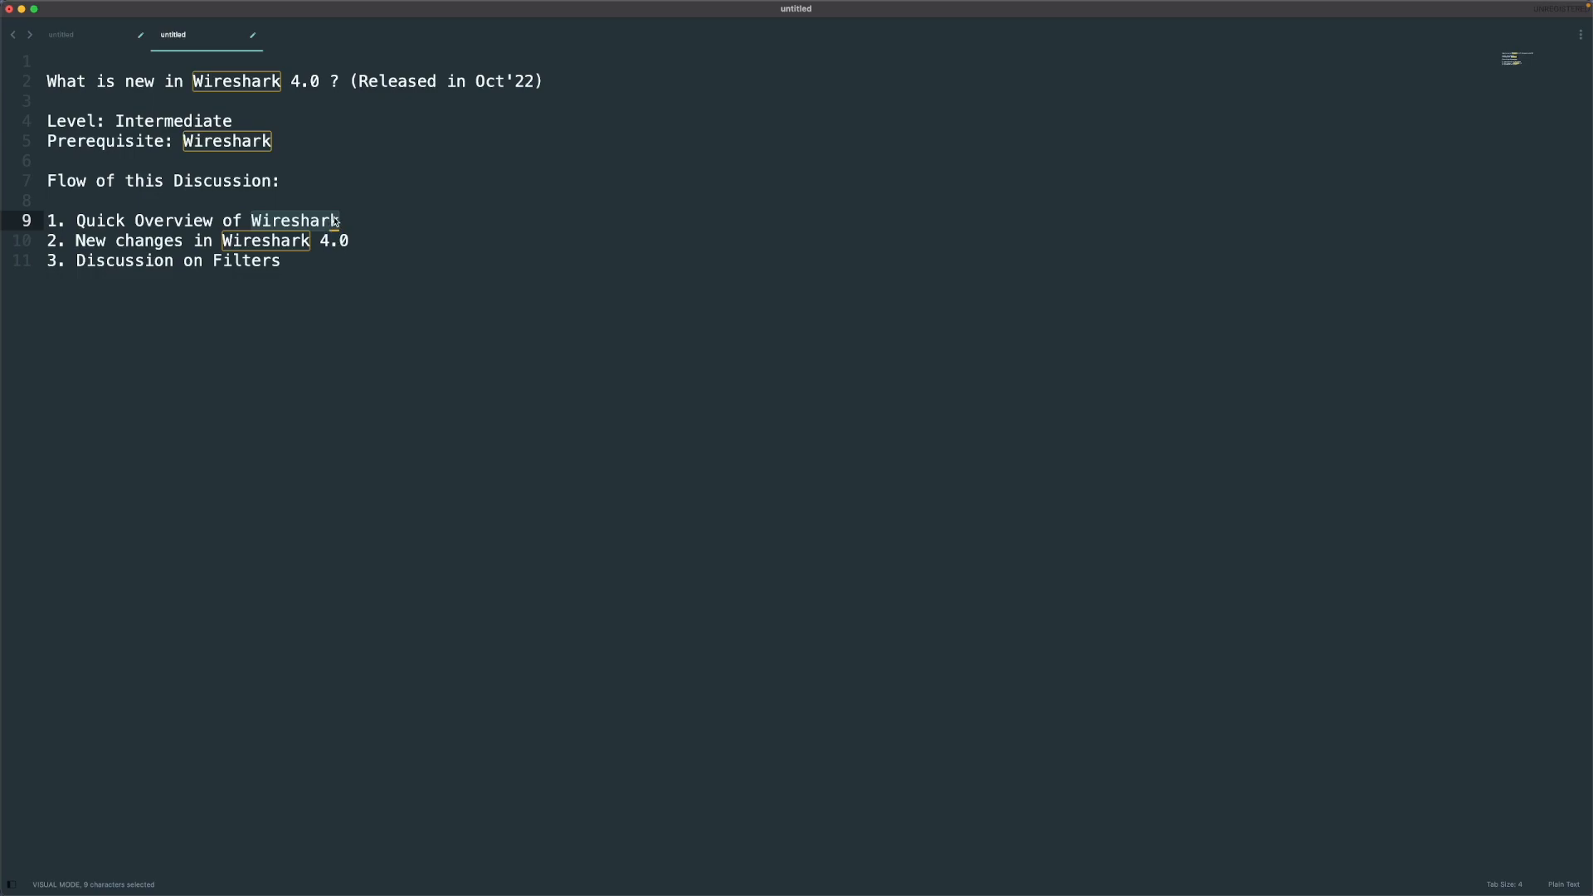
pyautogui.doubleClick(85, 239)
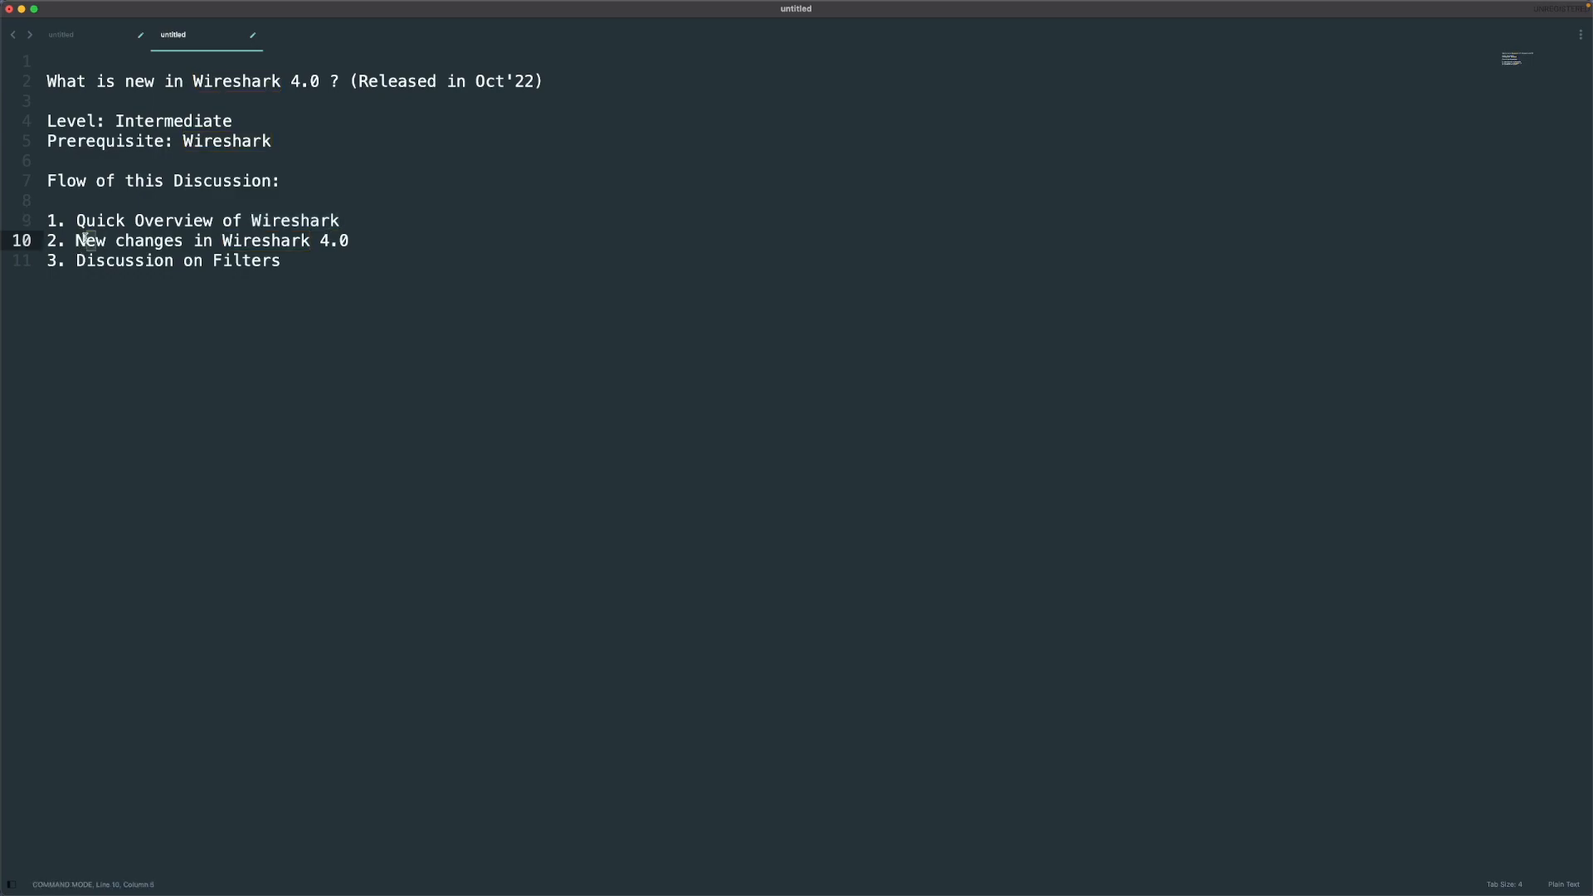
pyautogui.doubleClick(301, 241)
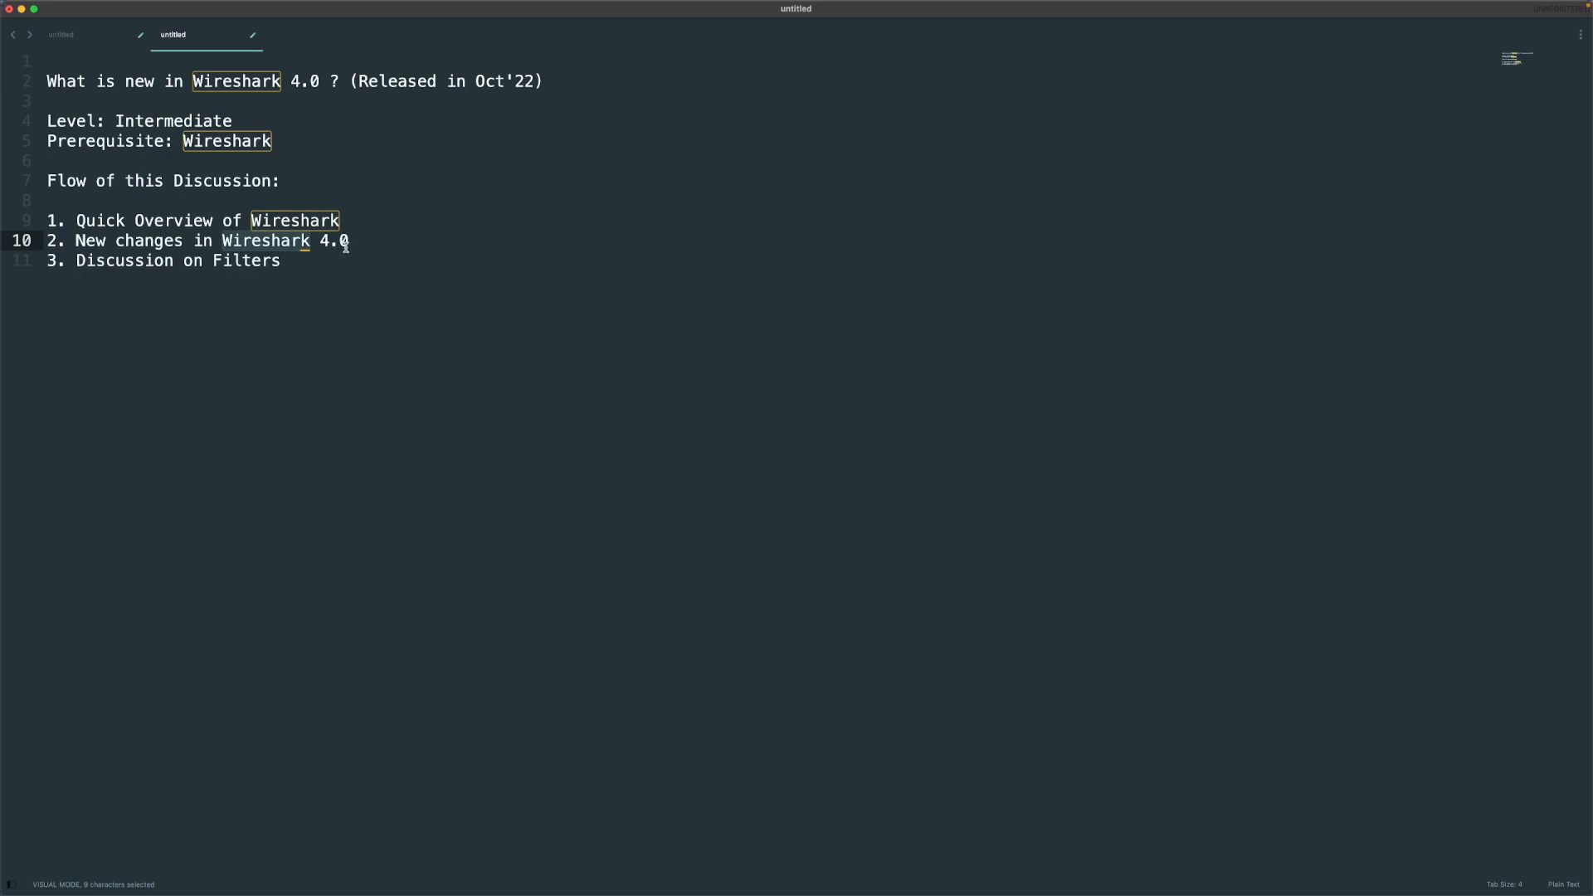
pyautogui.doubleClick(248, 259)
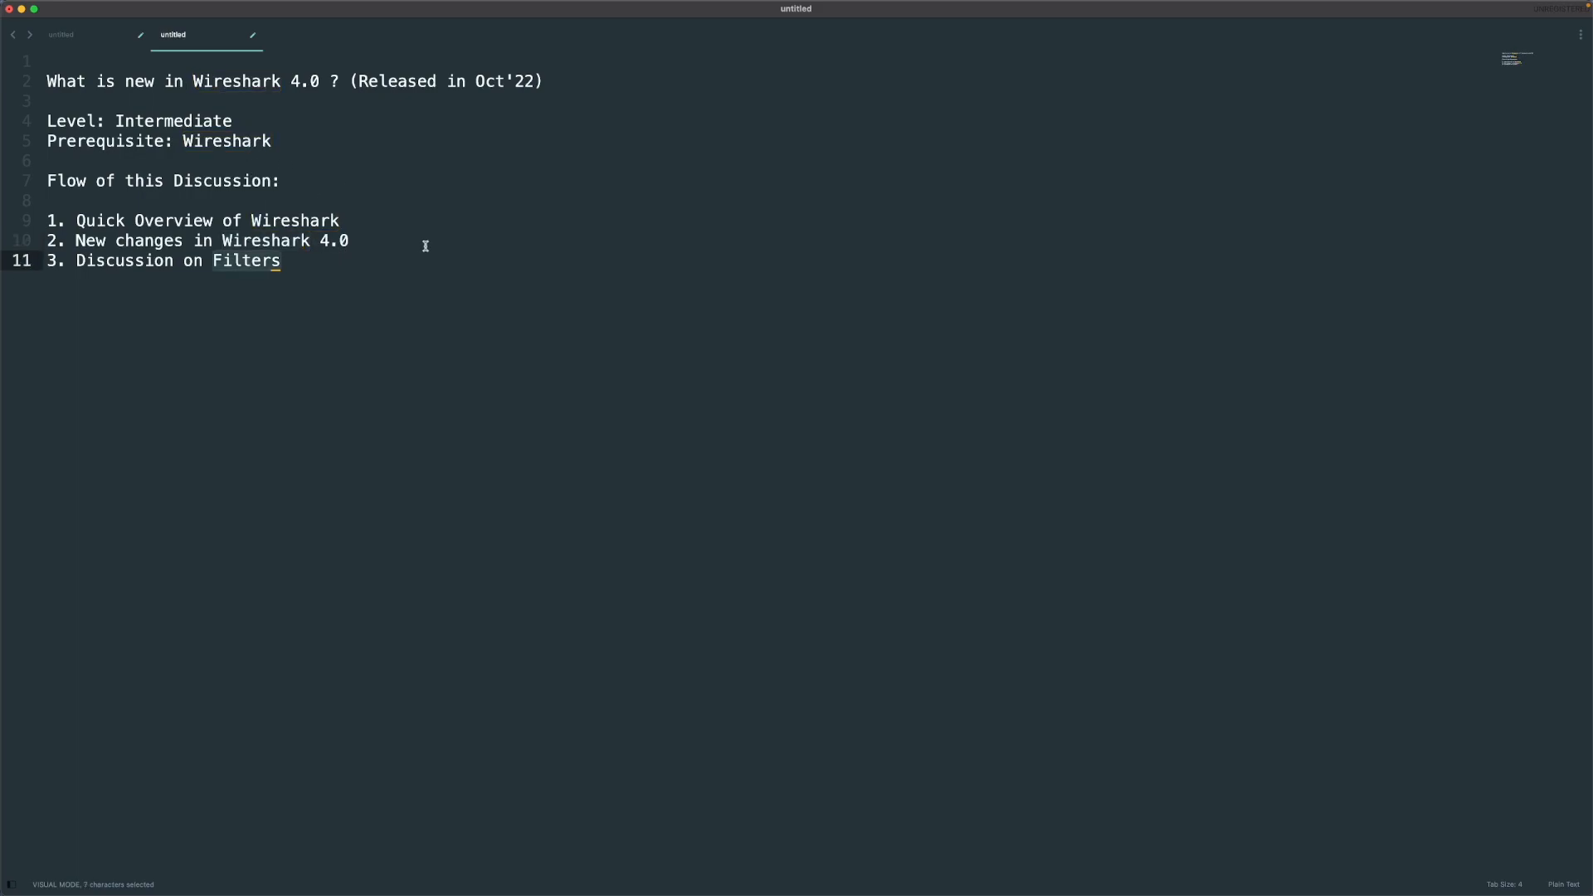
# Step: Switch to the terminal, run ifconfig and look through the listed network interfaces
pyautogui.hotkey('ctrl', 'Right')
pyautogui.write('ifconfig')
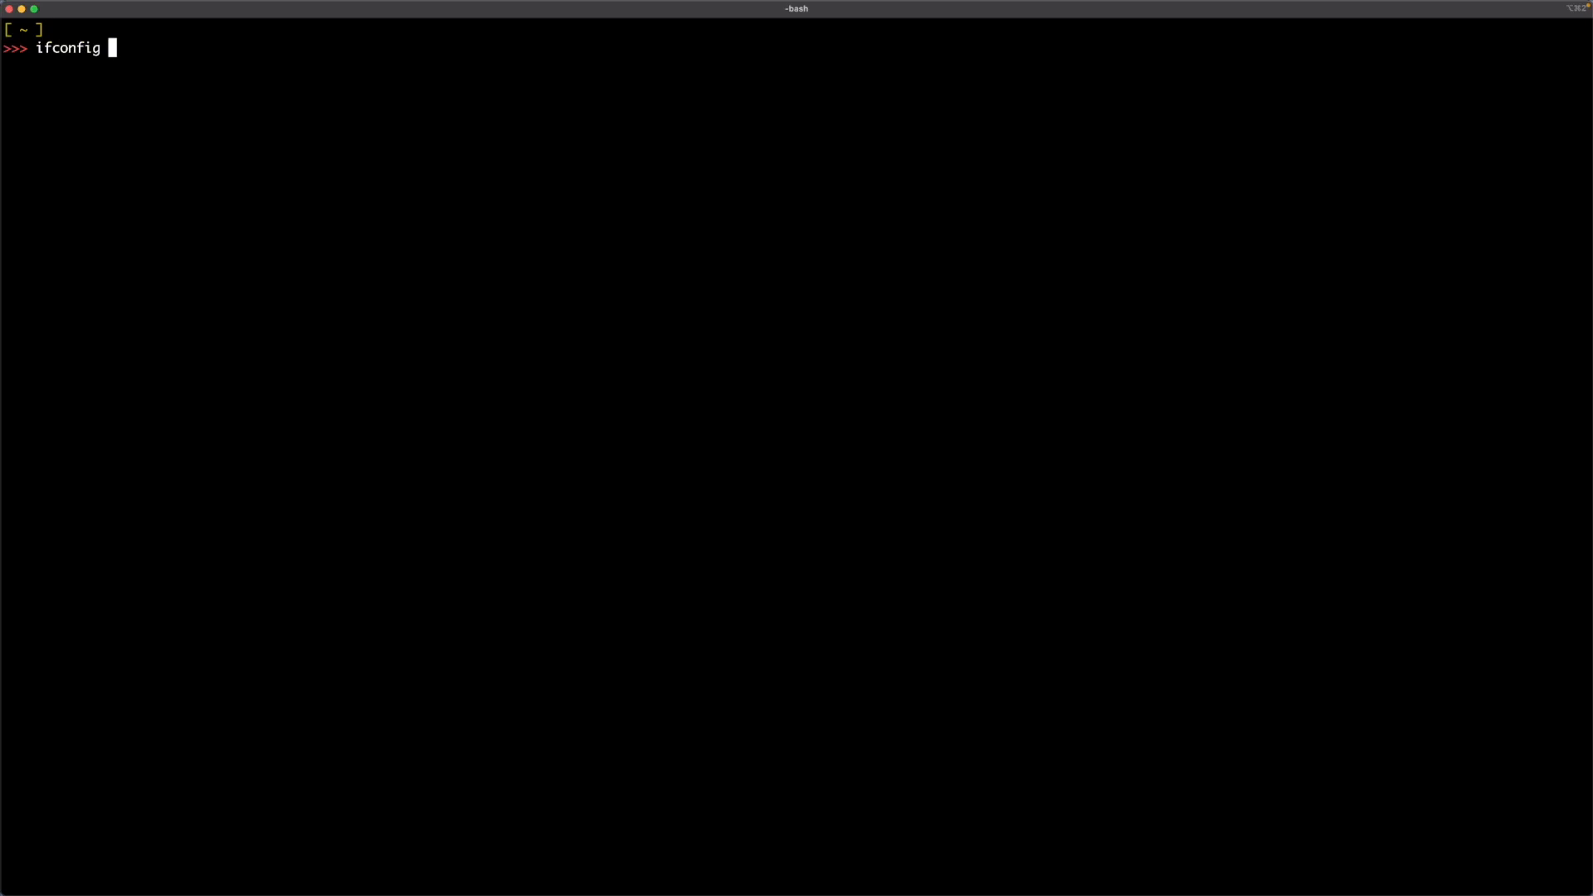
pyautogui.press('Return')
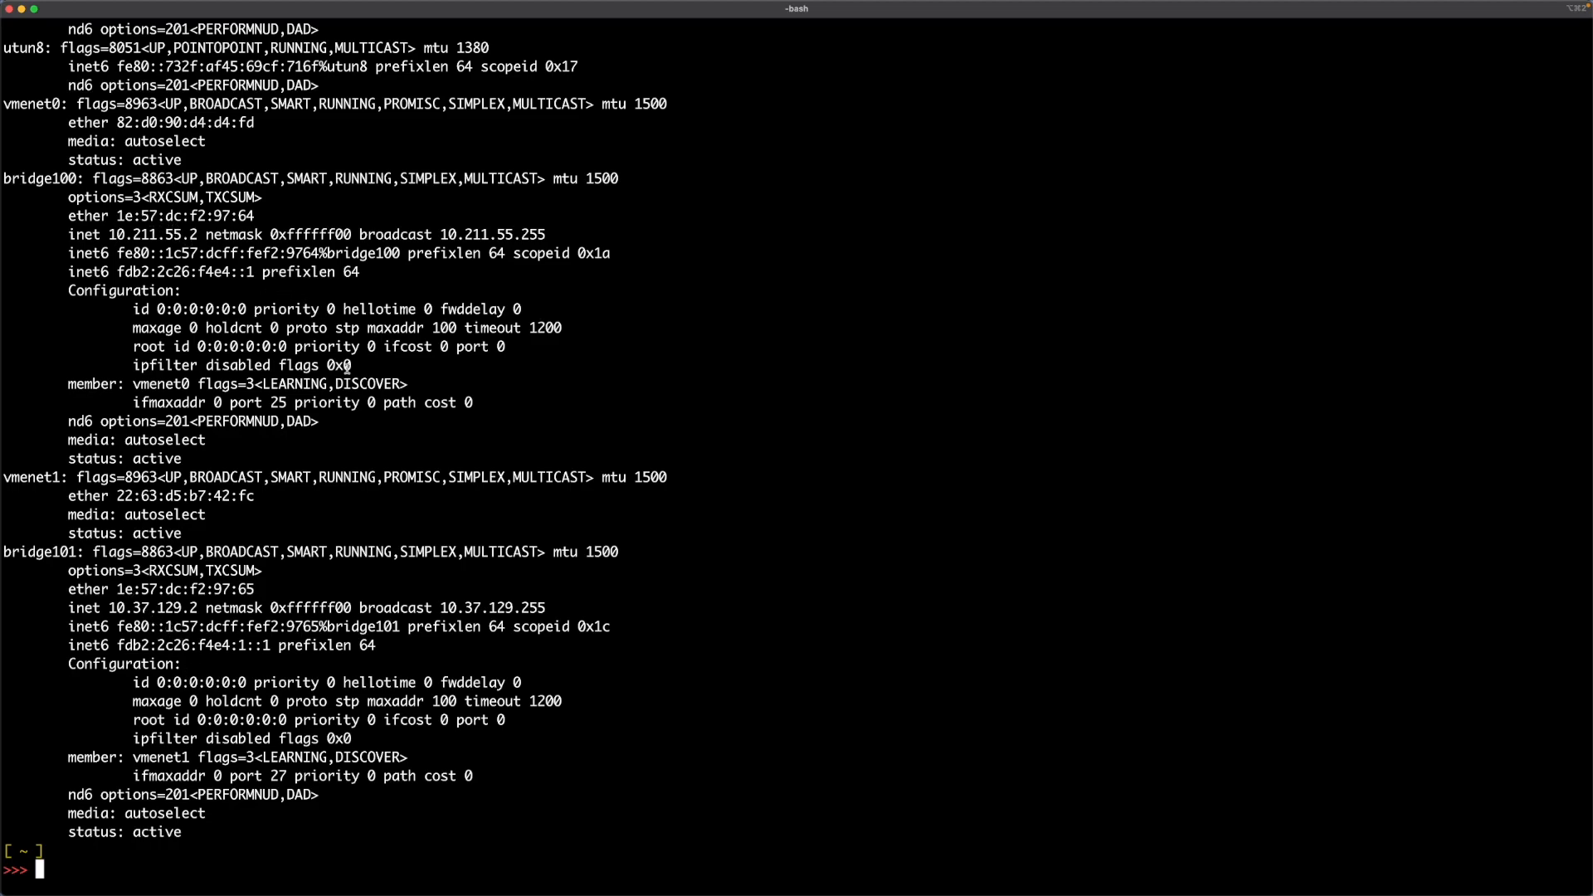
pyautogui.scroll(20, 315, 468)
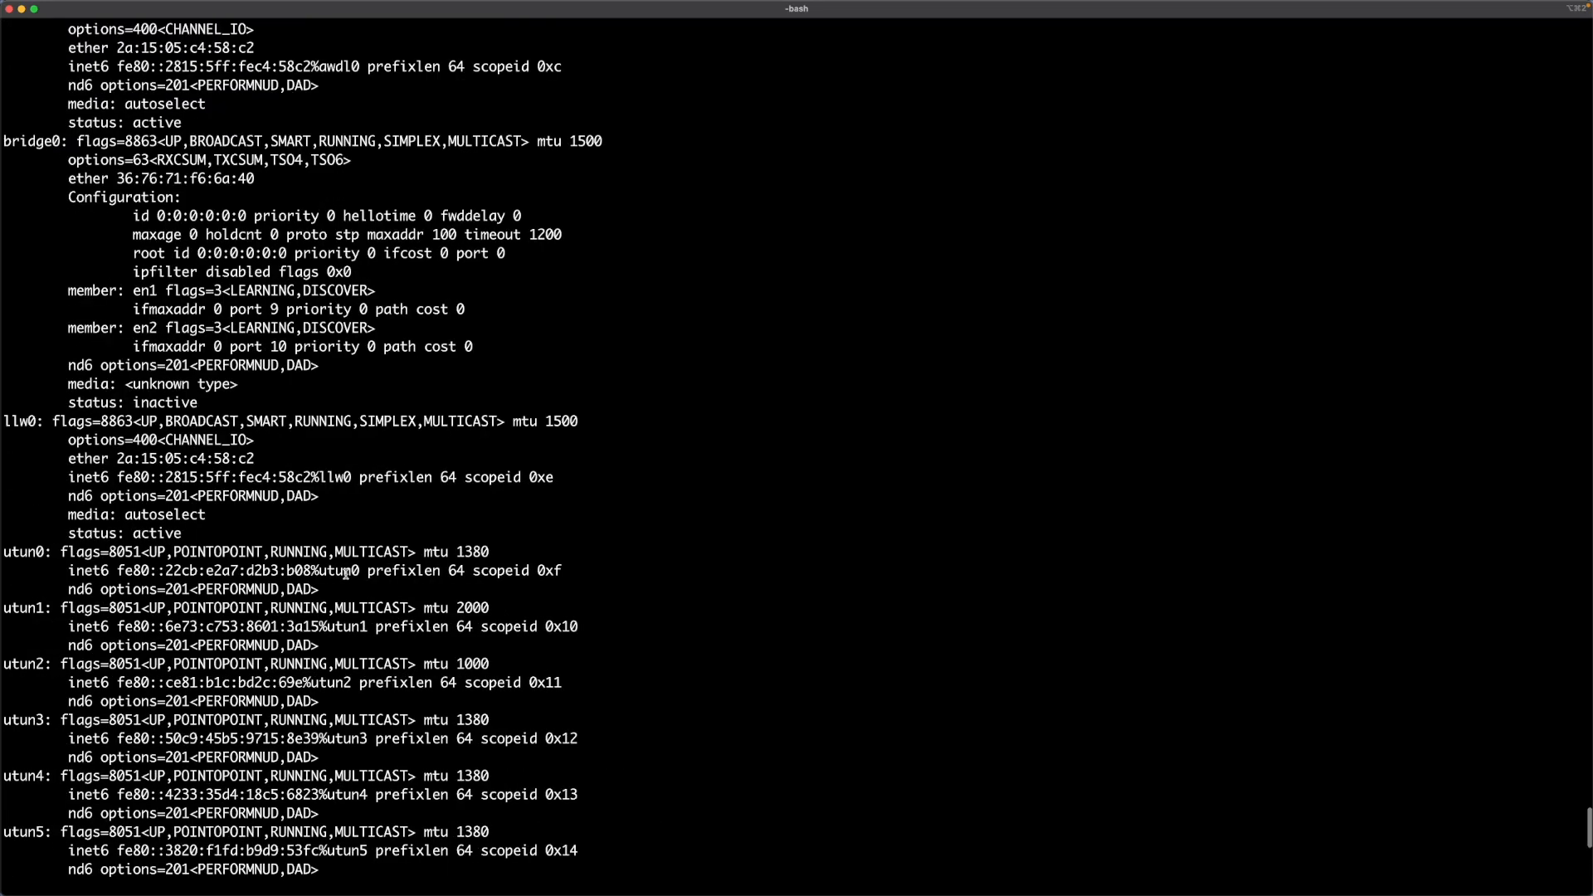
pyautogui.scroll(10, 346, 574)
pyautogui.scroll(-18, 359, 474)
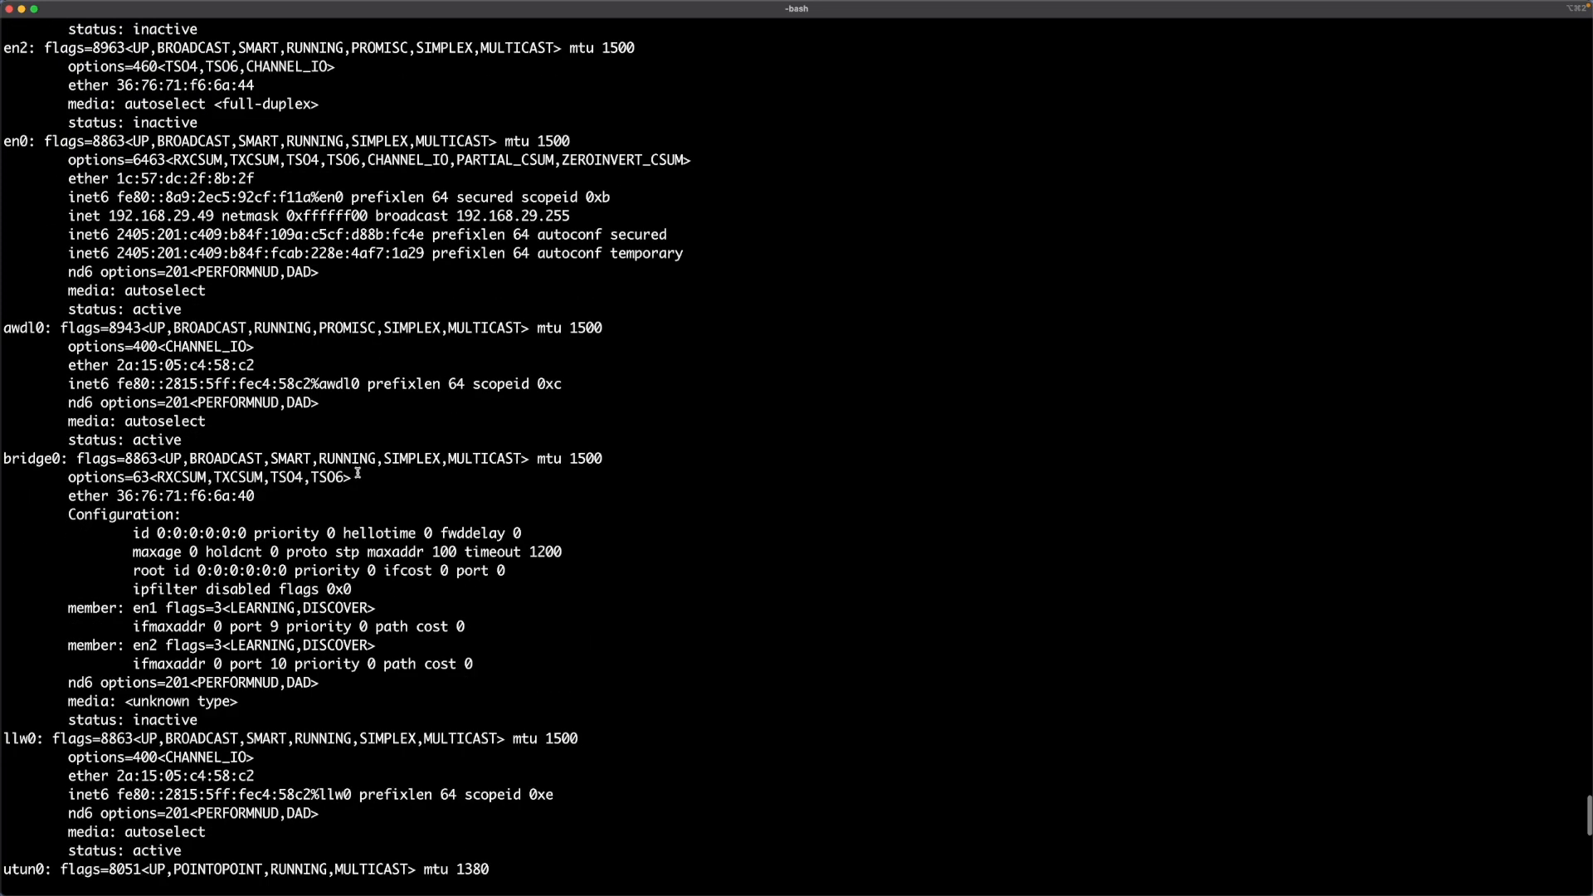
pyautogui.scroll(-10, 358, 474)
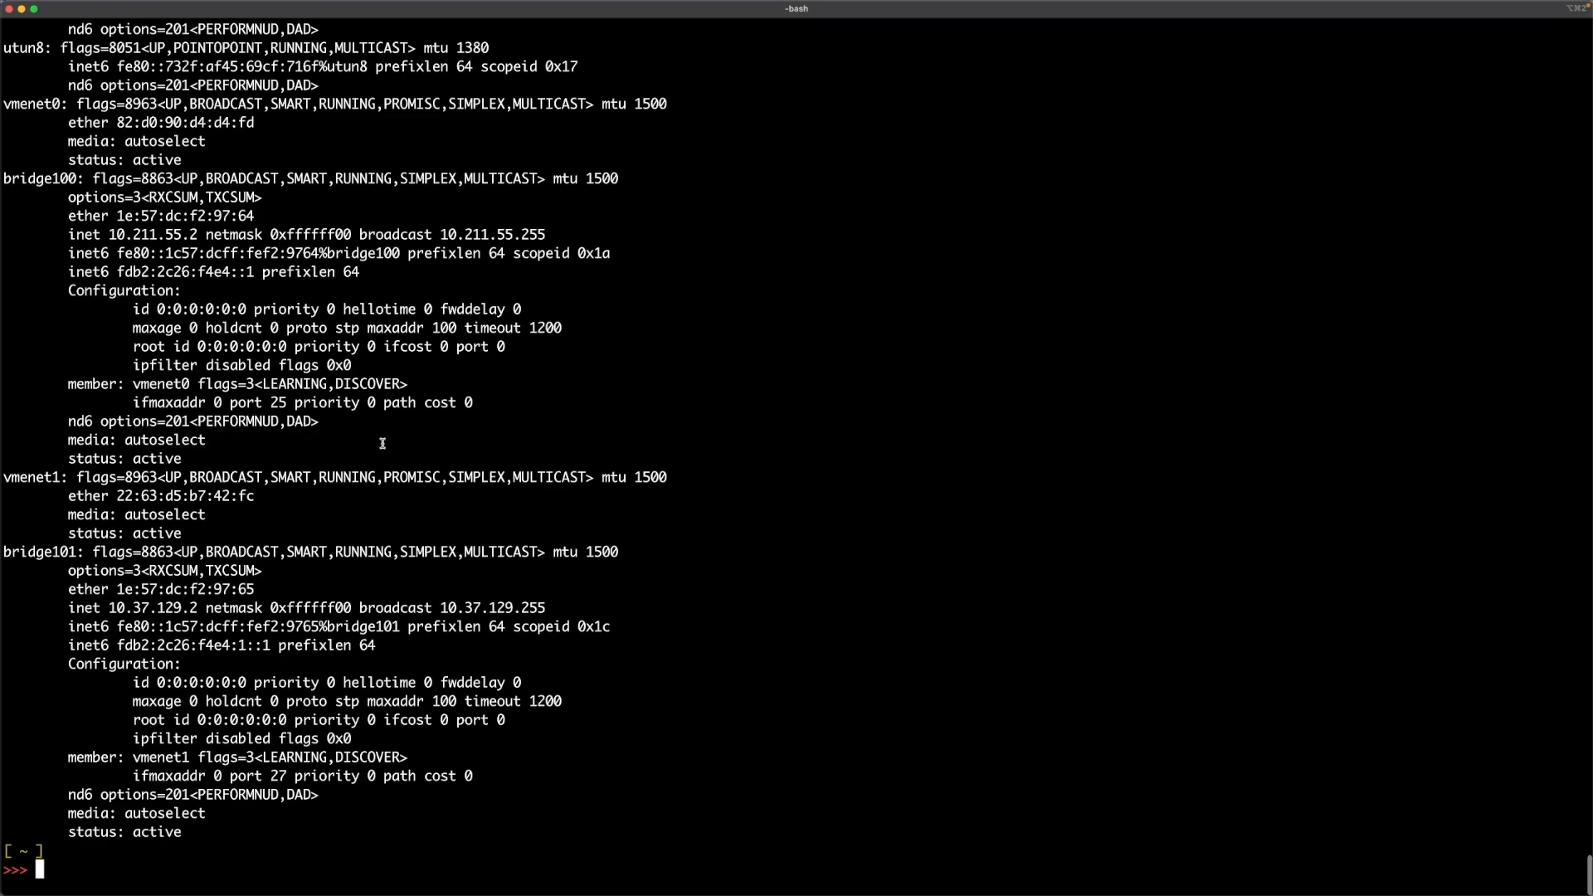
# Step: Launch Wireshark, start a live capture on the Wi-Fi: en0 interface and enlarge the packet list area
pyautogui.press('super+space')
pyautogui.write('wire')
pyautogui.press('Return')
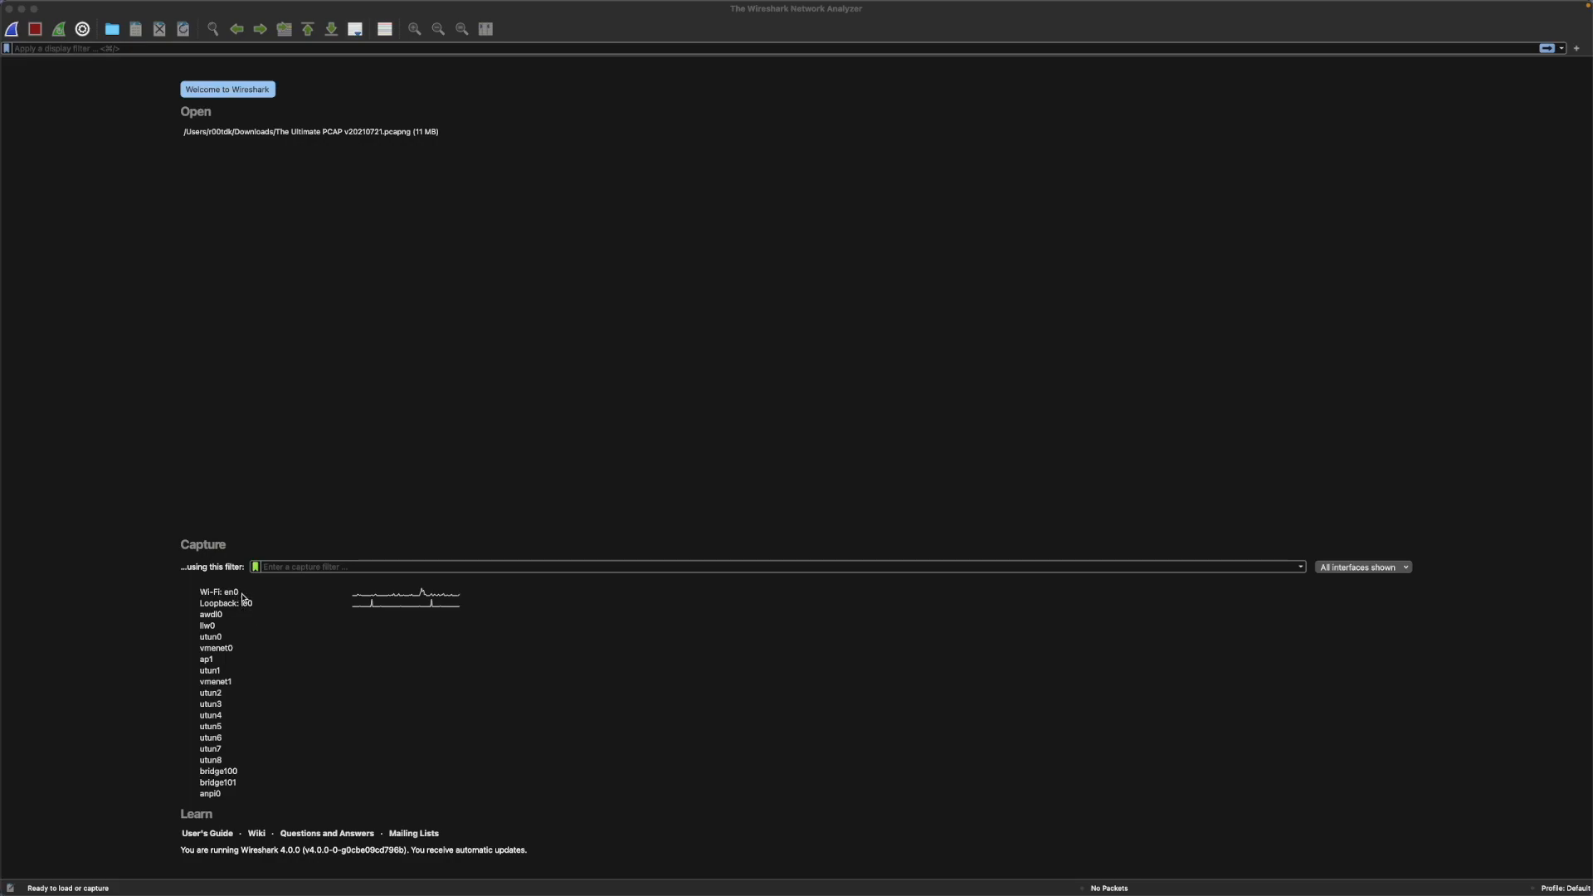
pyautogui.doubleClick(243, 594)
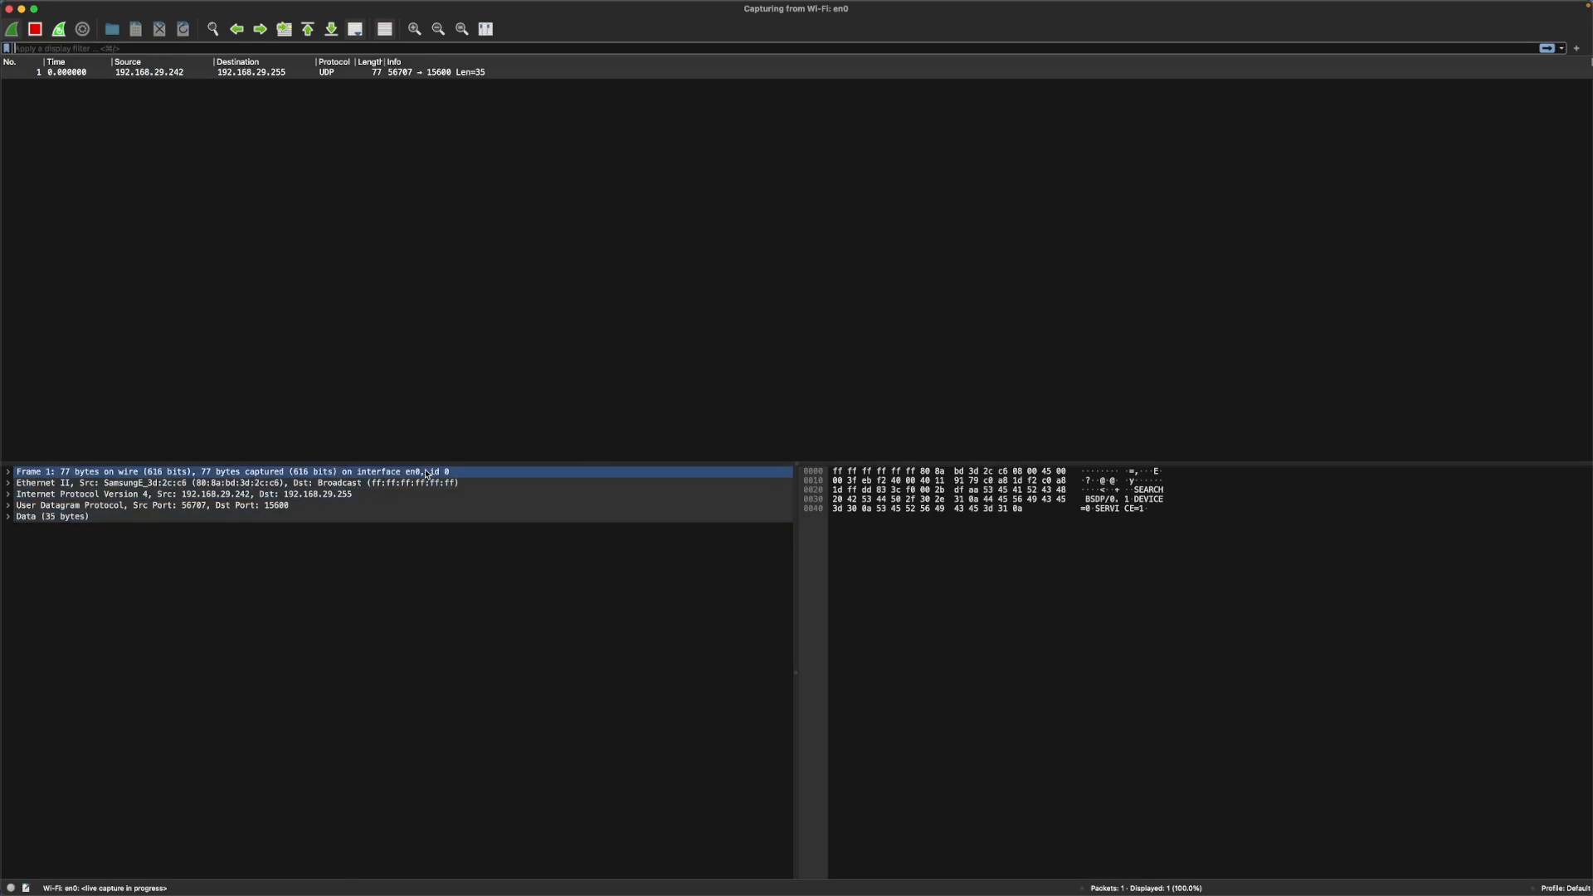
pyautogui.moveTo(433, 465); pyautogui.dragTo(455, 558)
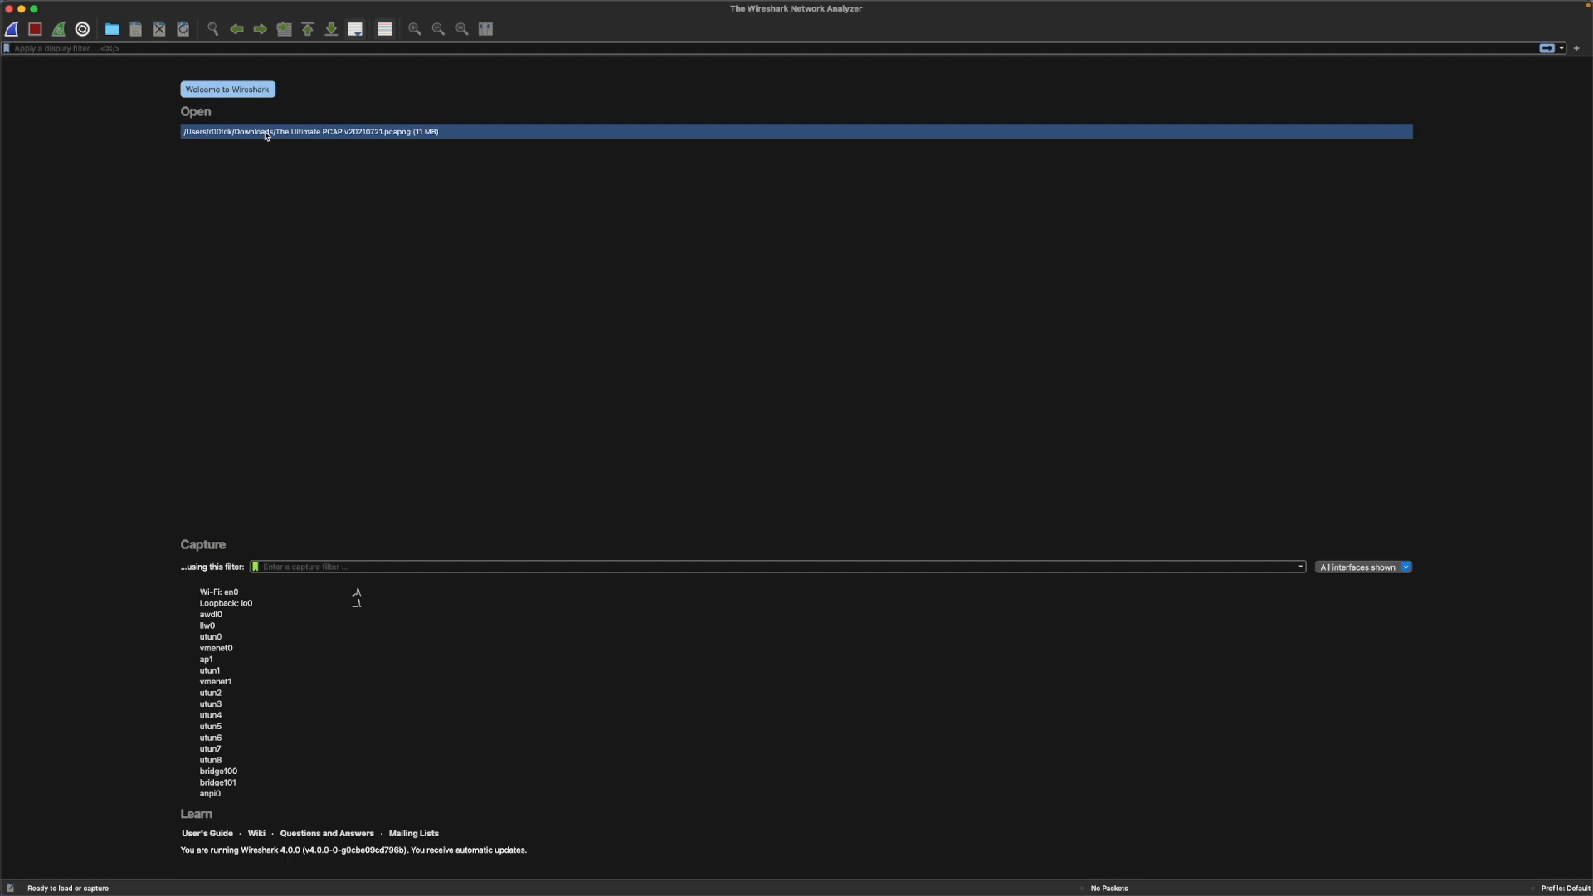
# Step: Open the recent capture file The Ultimate PCAP v20210721.pcapng and look over its first packets
pyautogui.doubleClick(267, 133)
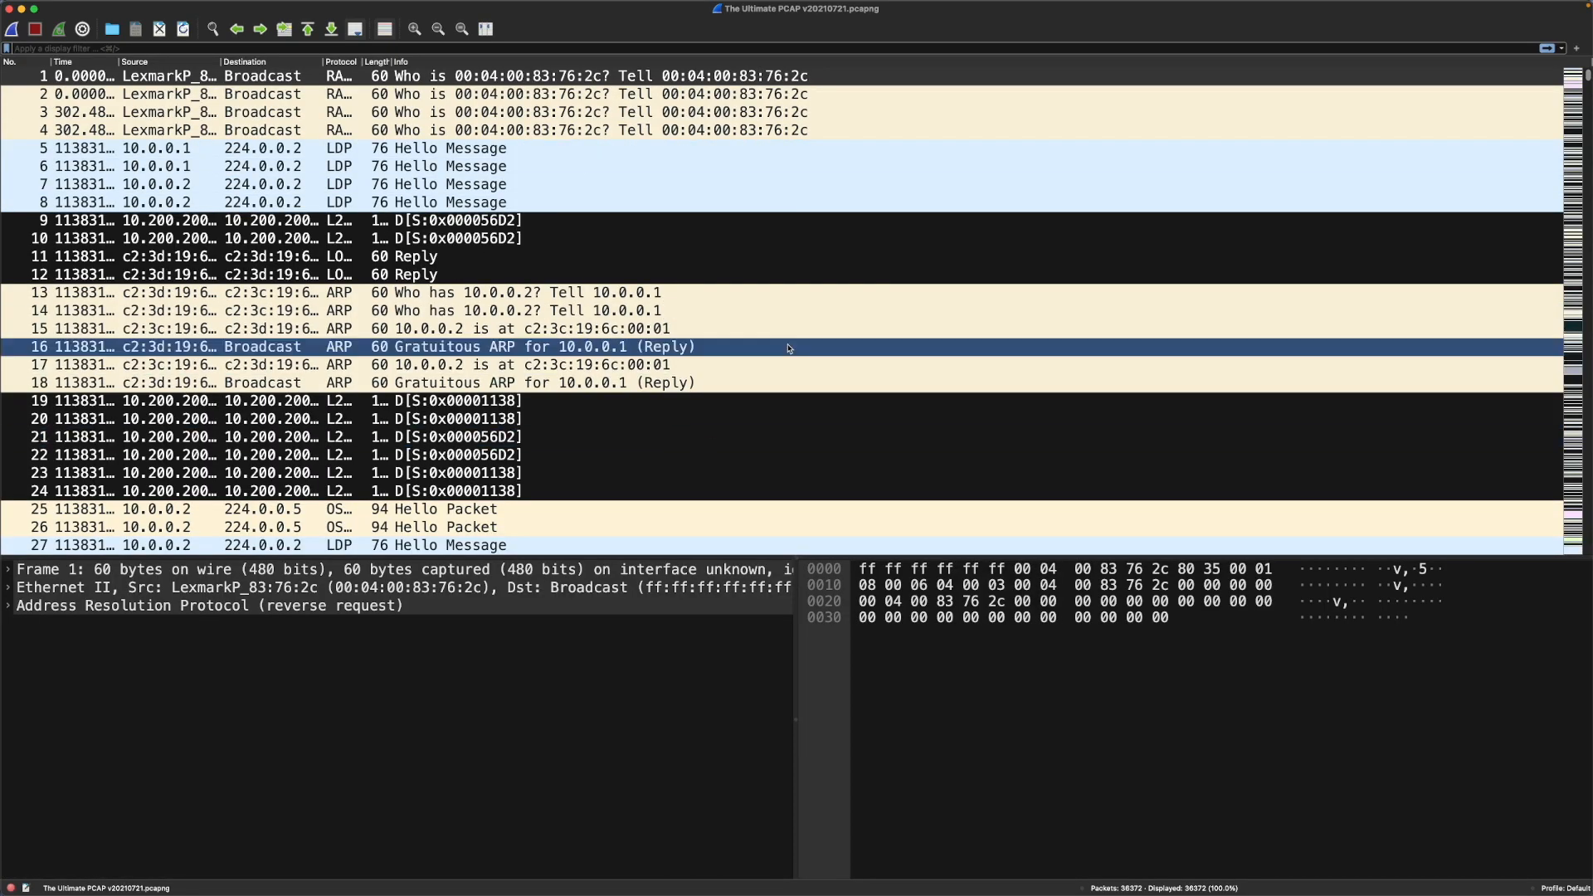
pyautogui.scroll(-20, 819, 398)
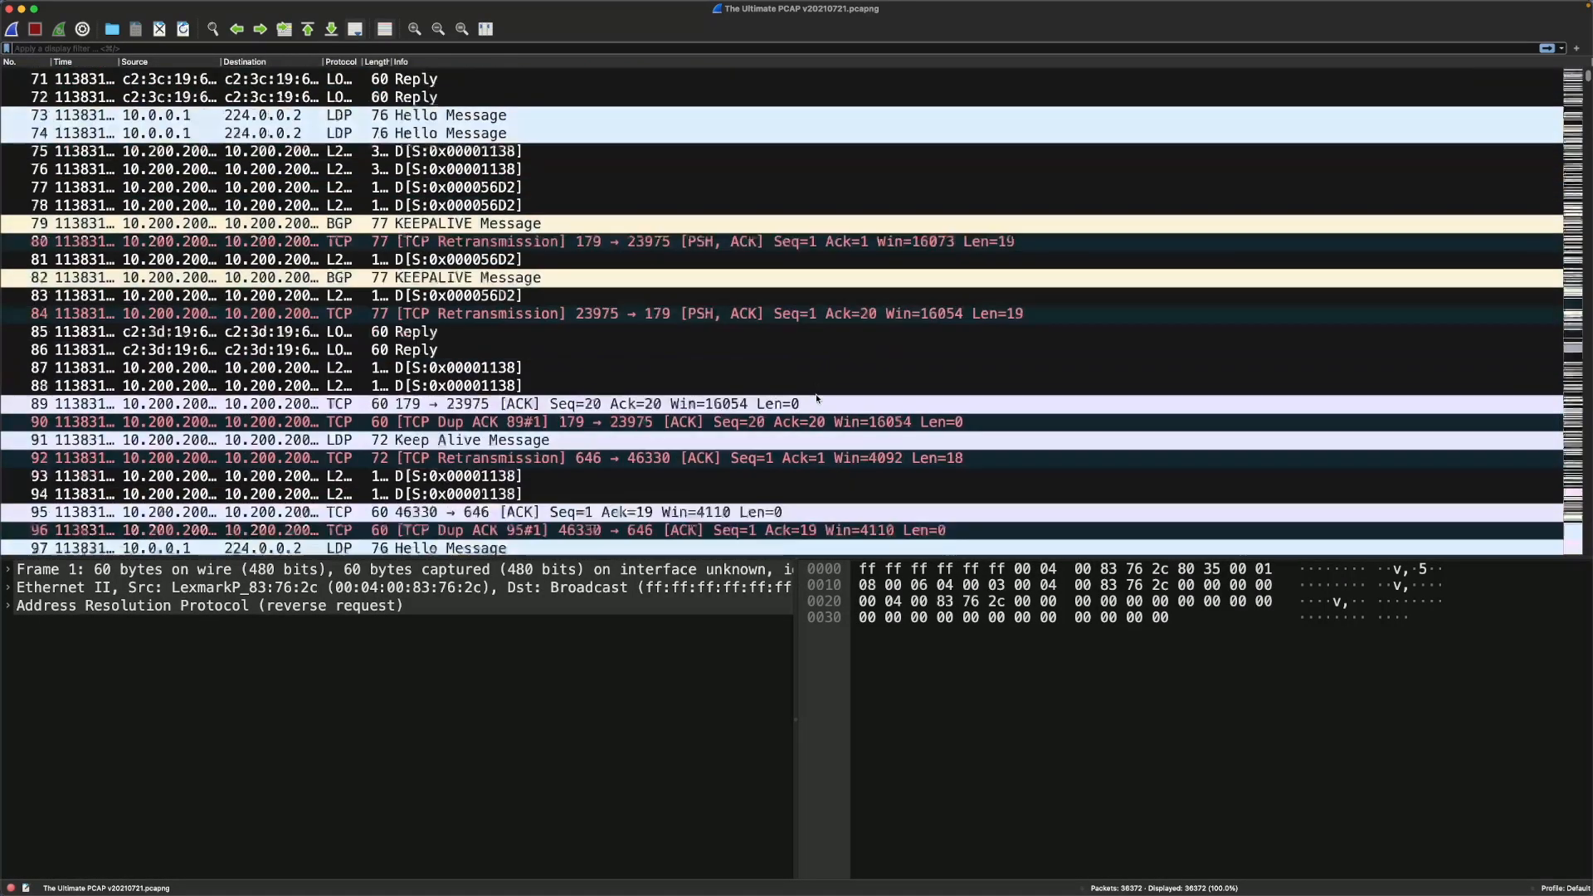
pyautogui.scroll(7, 819, 402)
pyautogui.scroll(15, 819, 401)
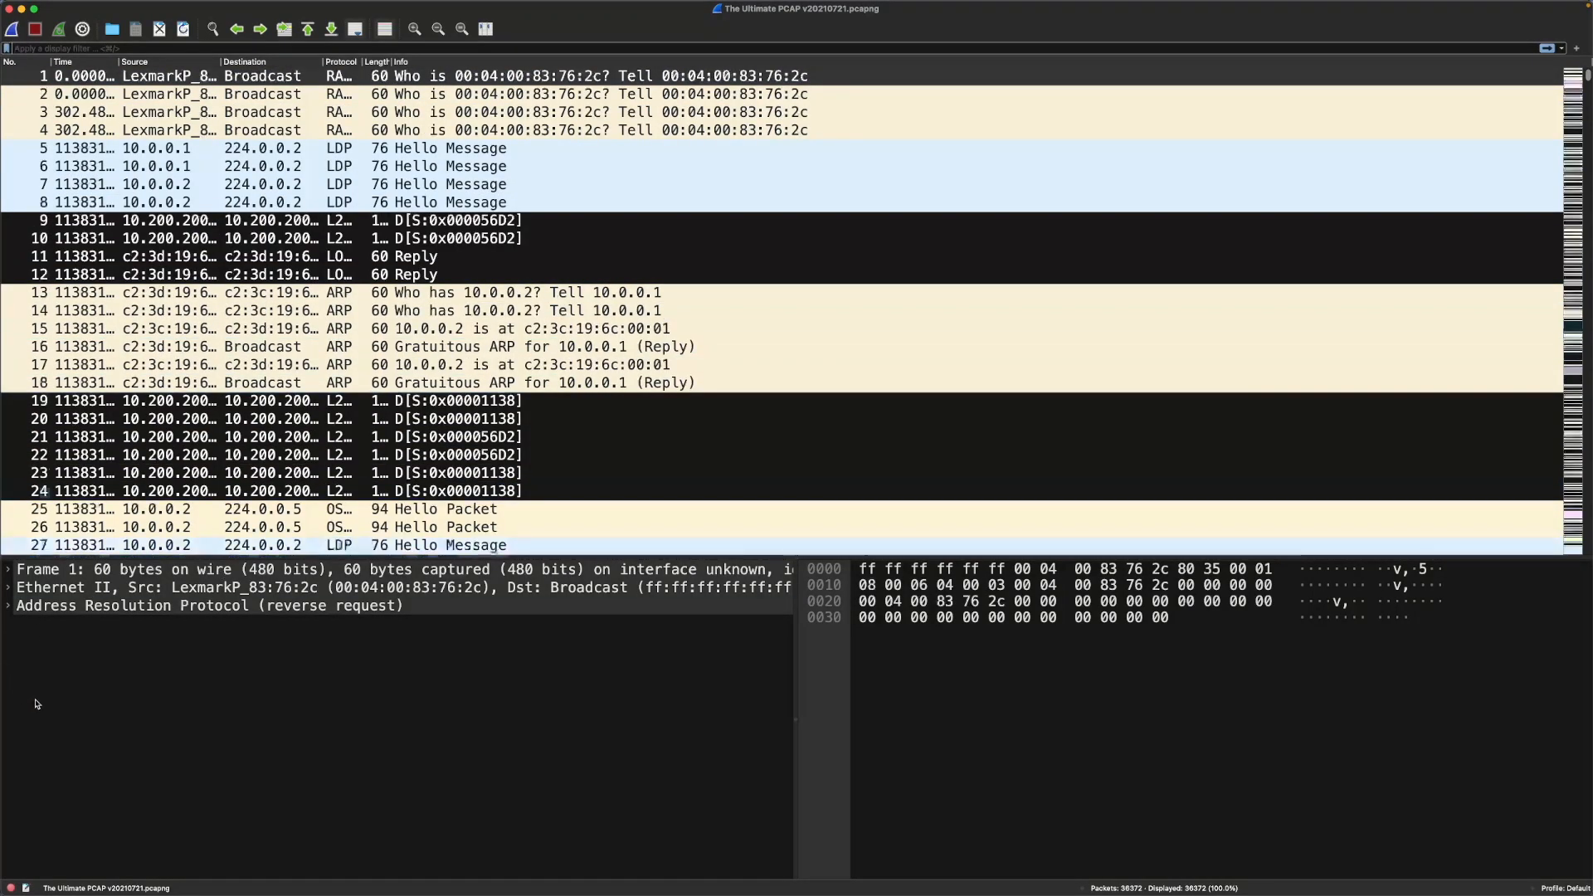
# Step: Apply the display filter gre to the packet list
pyautogui.click(689, 50)
pyautogui.write('gre')
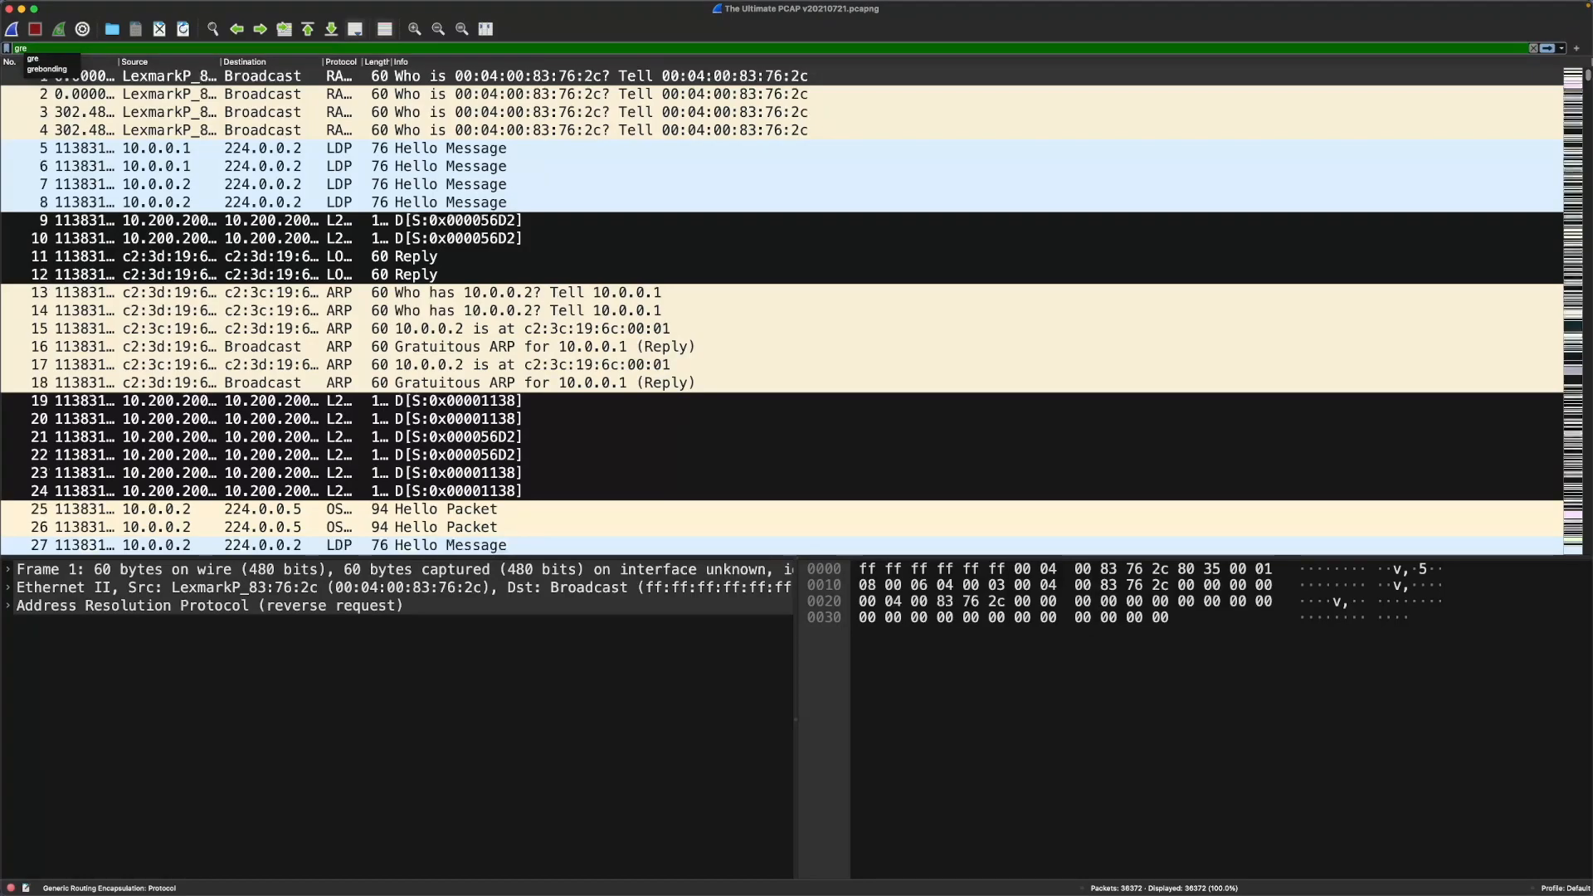
pyautogui.press('Return')
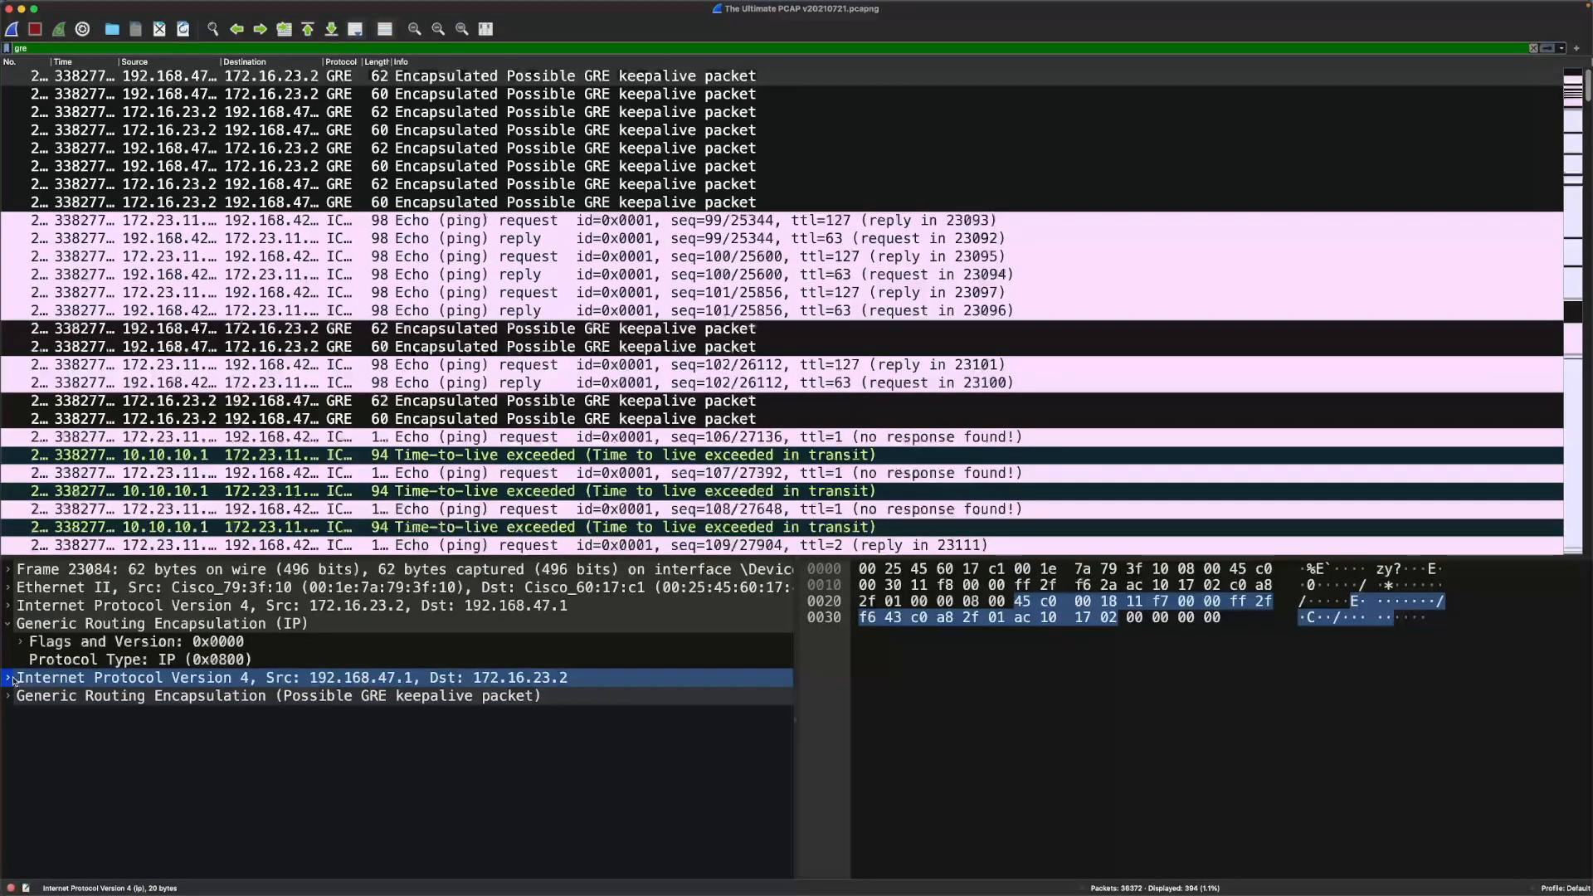
# Step: Expand the inner and outer Internet Protocol Version 4 headers of the first GRE packet, checking its Ethernet II layer
pyautogui.click(12, 679)
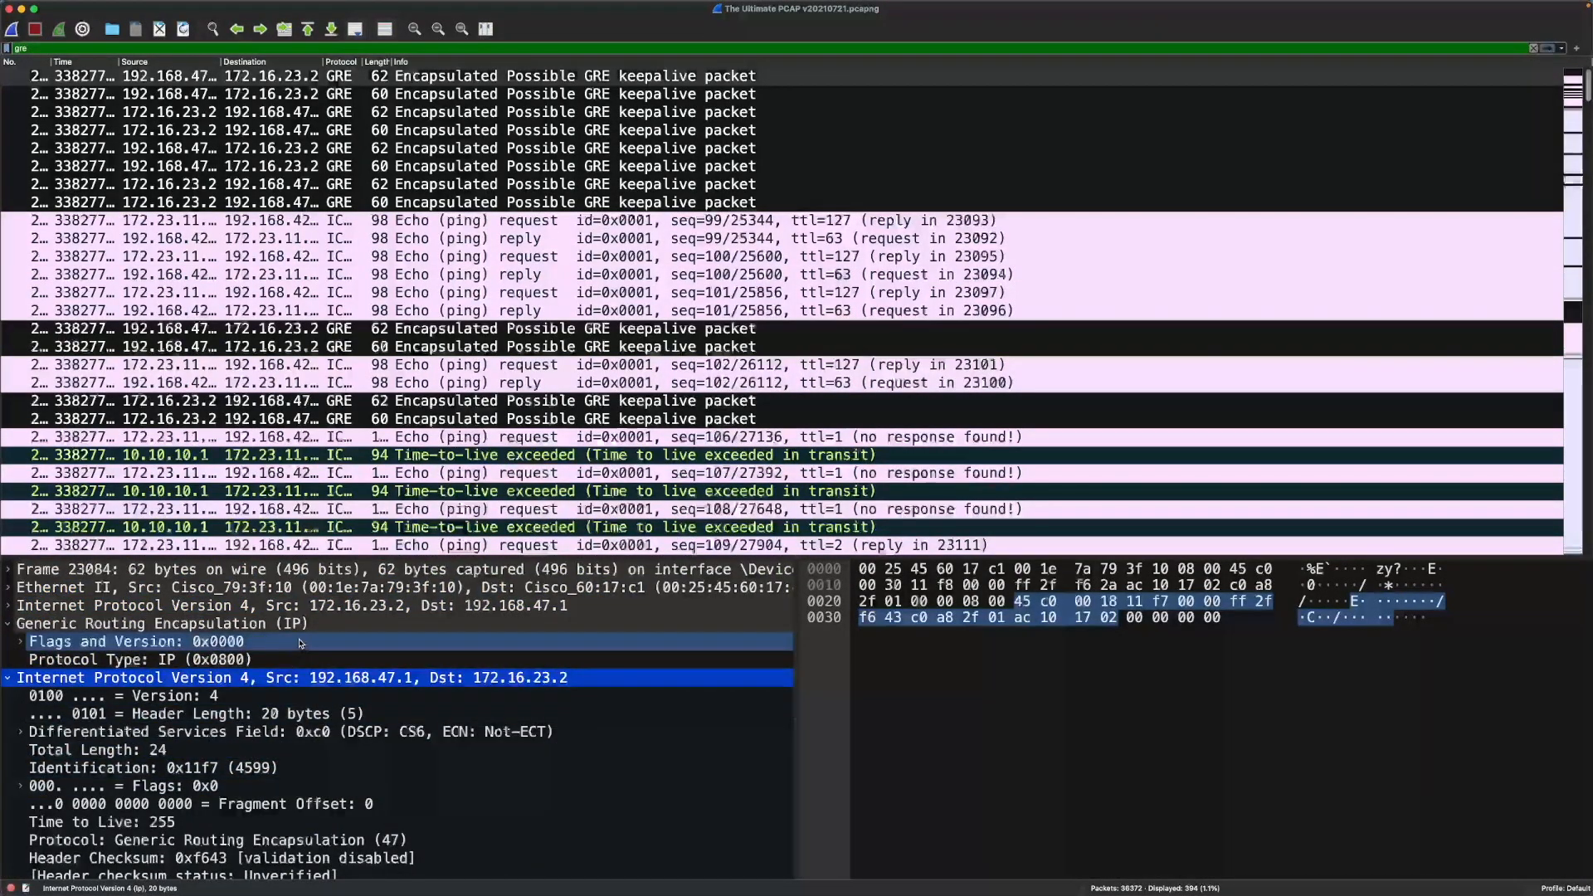
pyautogui.click(368, 606)
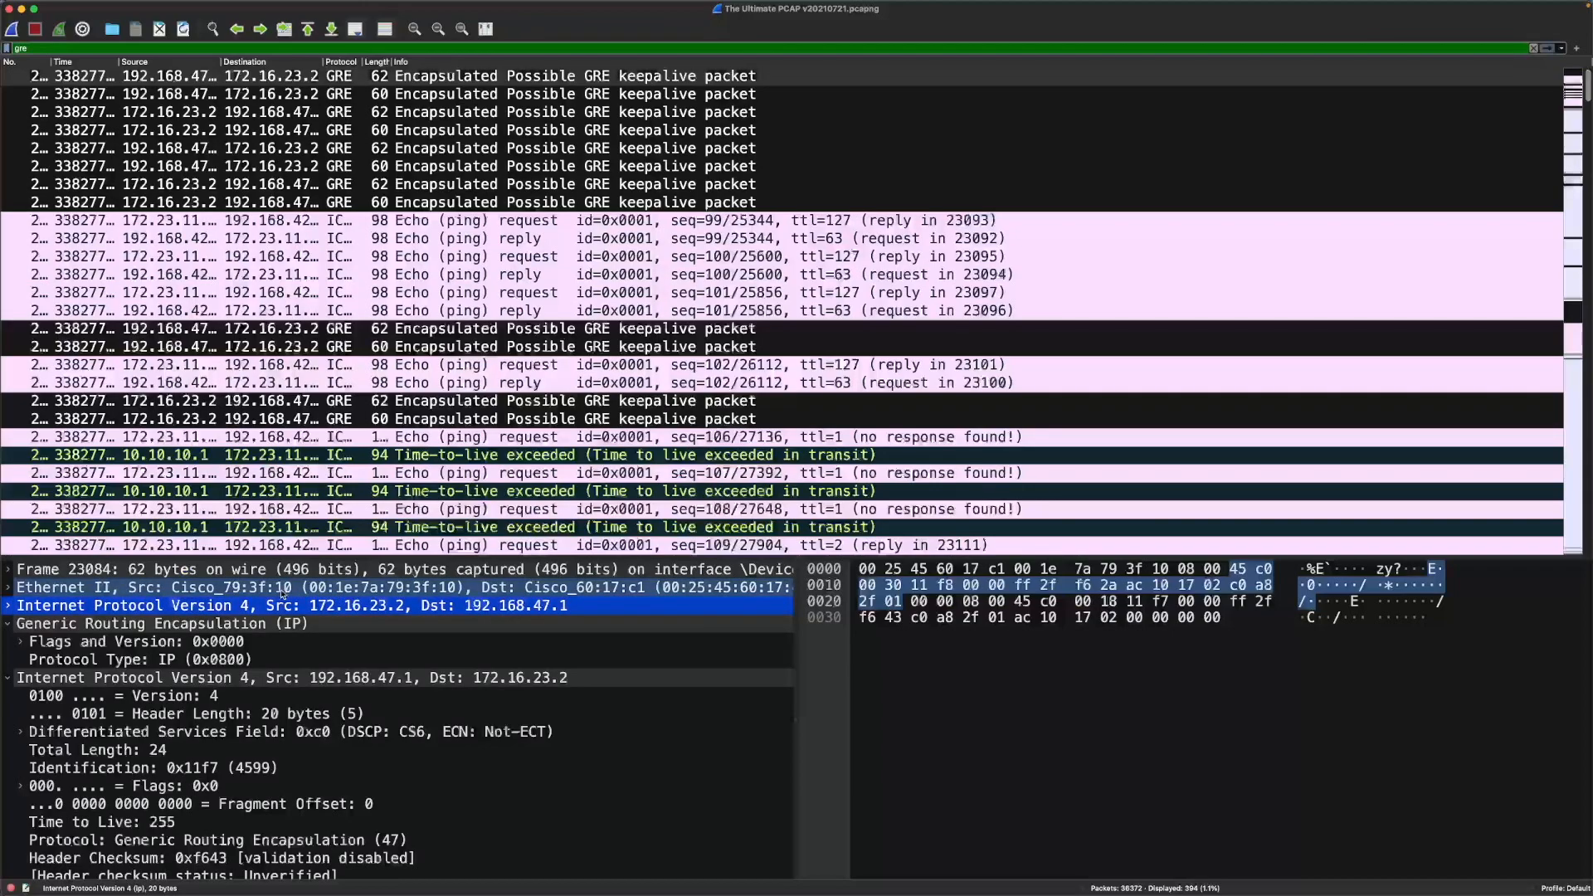
pyautogui.click(116, 588)
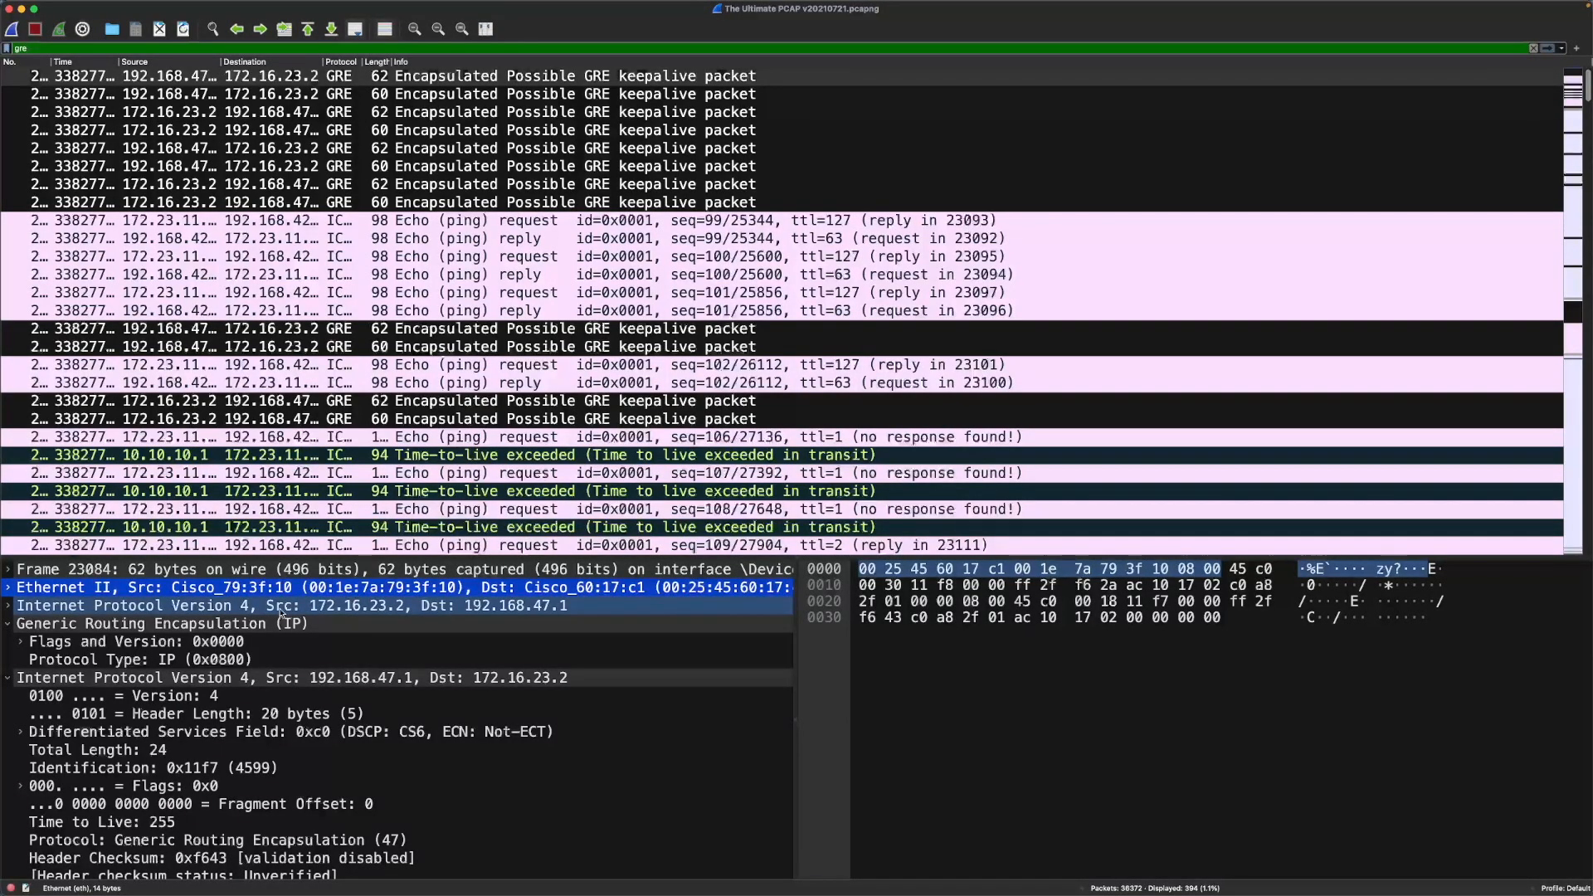
pyautogui.click(182, 605)
pyautogui.click(8, 605)
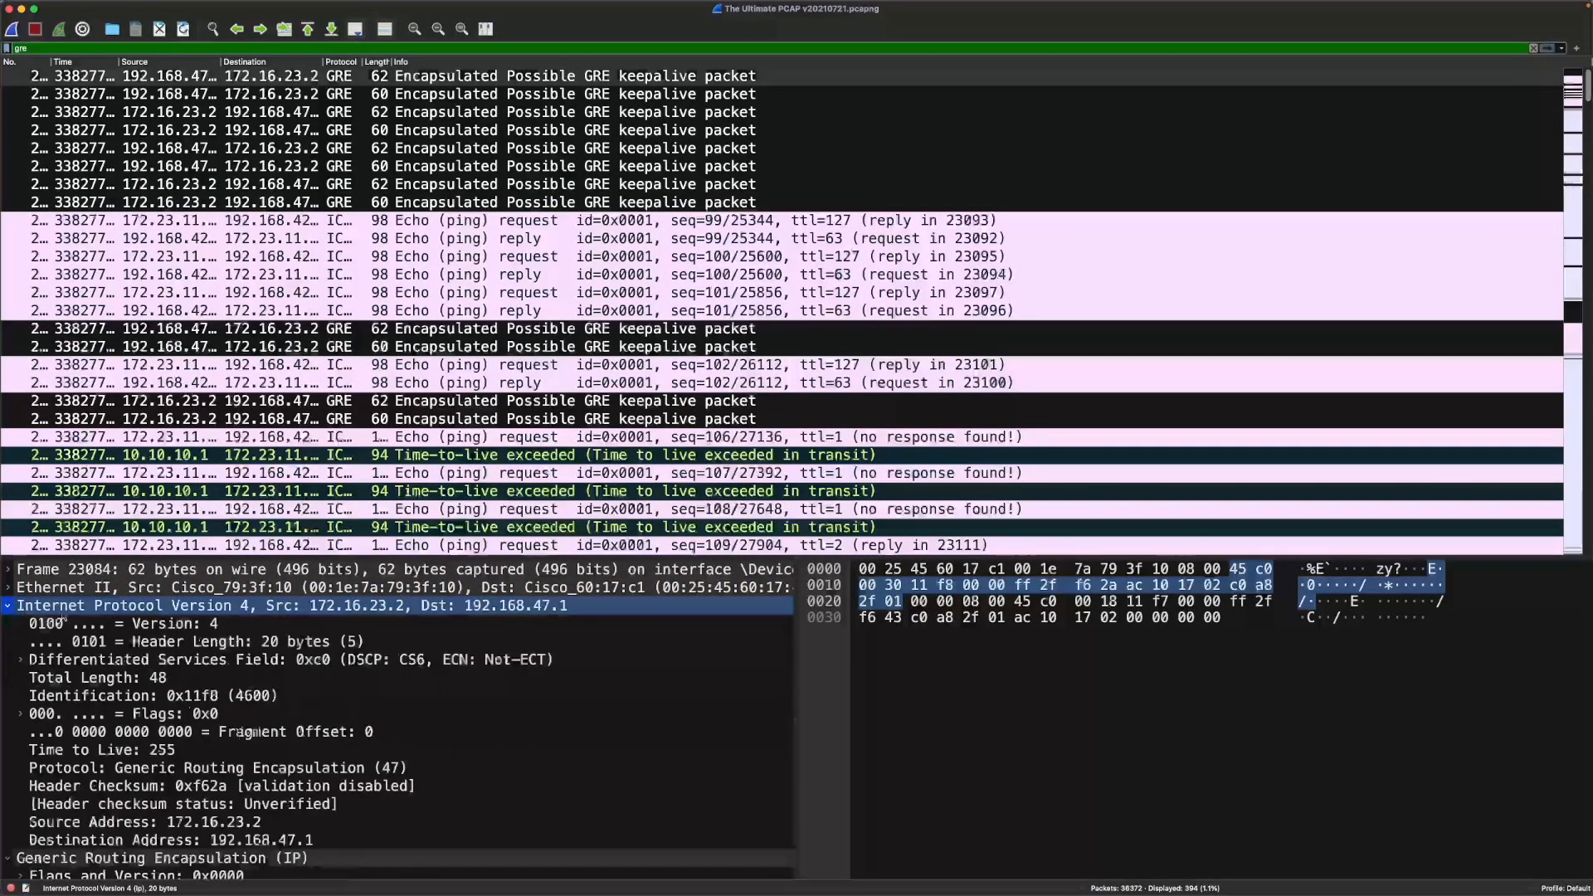
# Step: Select the Protocol Type field under the packet's Generic Routing Encapsulation header to inspect its bytes
pyautogui.scroll(-3, 256, 712)
pyautogui.click(255, 707)
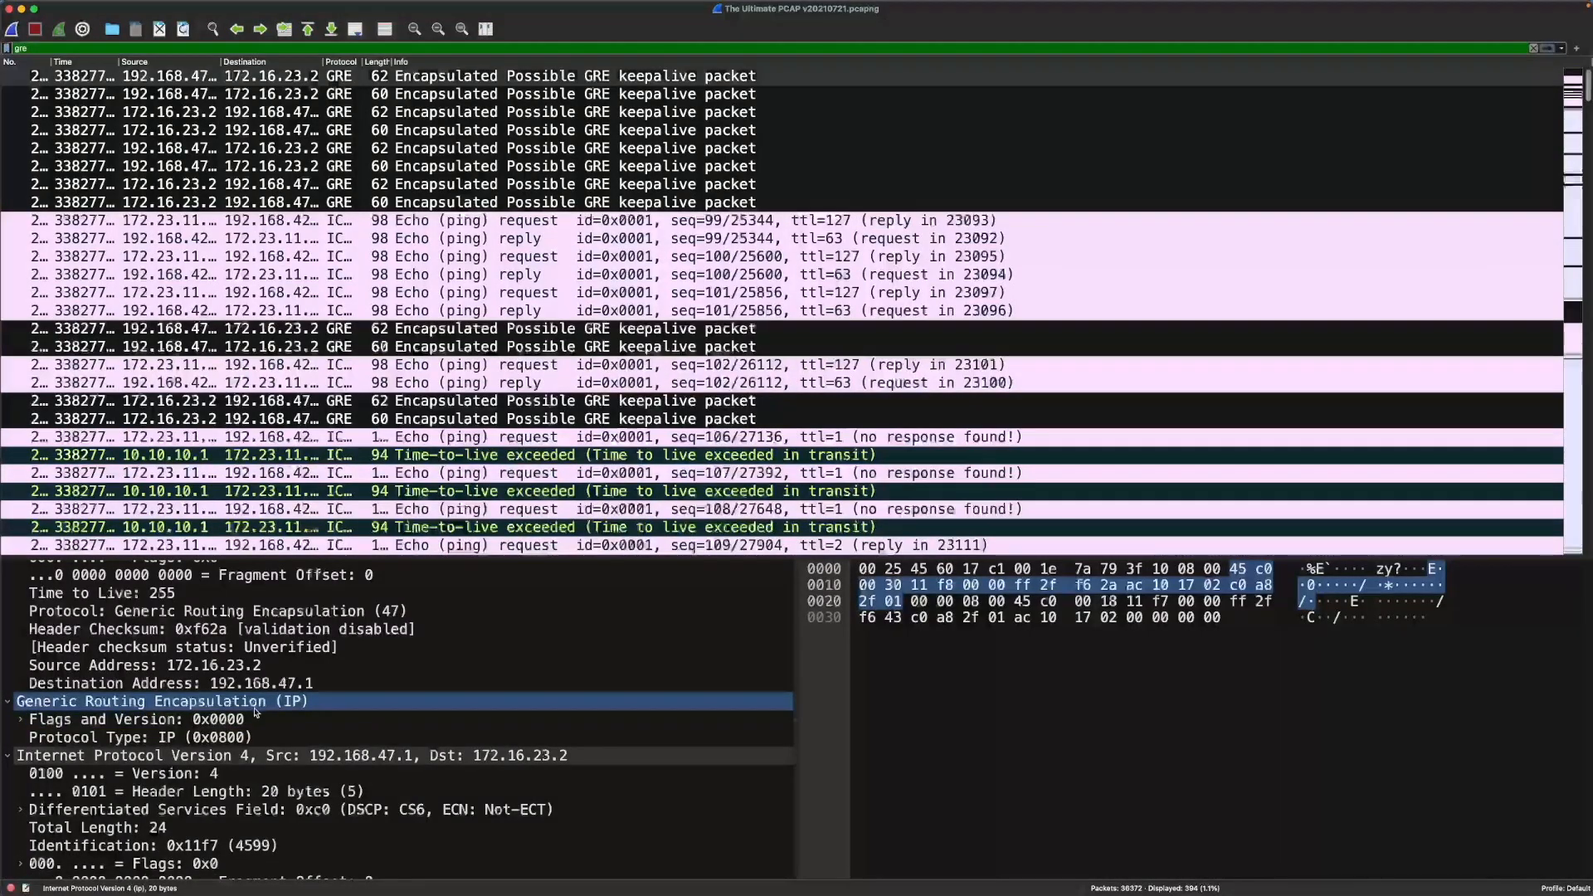
pyautogui.click(187, 738)
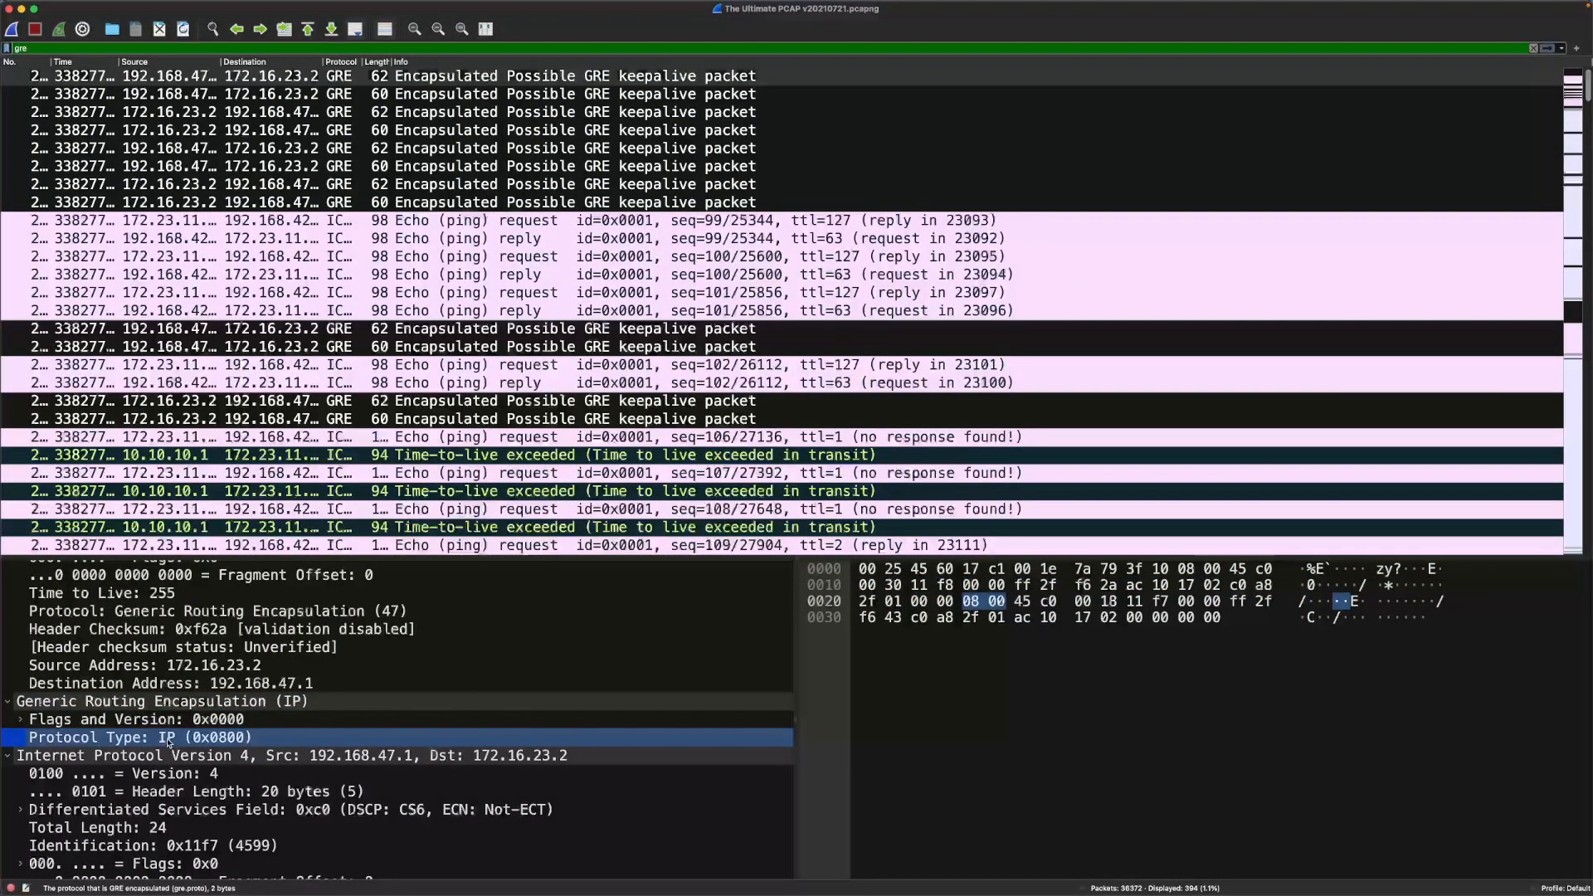
# Step: Compare the outer and inner IPv4 headers around the GRE header, and collapse the outer IPv4 header
pyautogui.scroll(-3, 190, 730)
pyautogui.scroll(5, 214, 805)
pyautogui.scroll(1, 214, 805)
pyautogui.scroll(-5, 166, 747)
pyautogui.scroll(2, 103, 685)
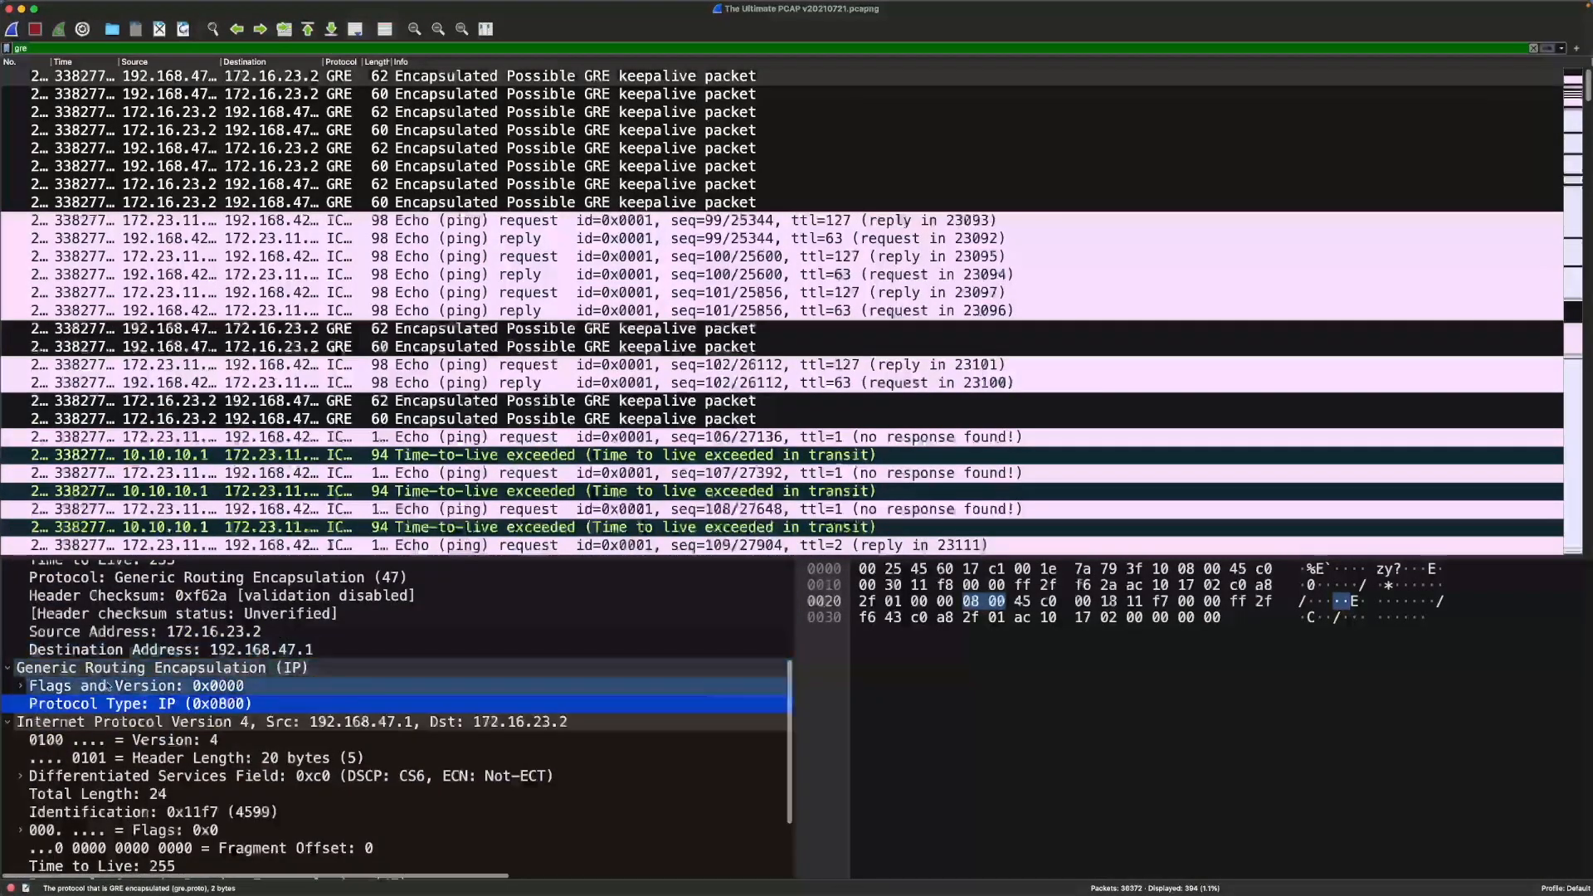
pyautogui.scroll(5, 103, 685)
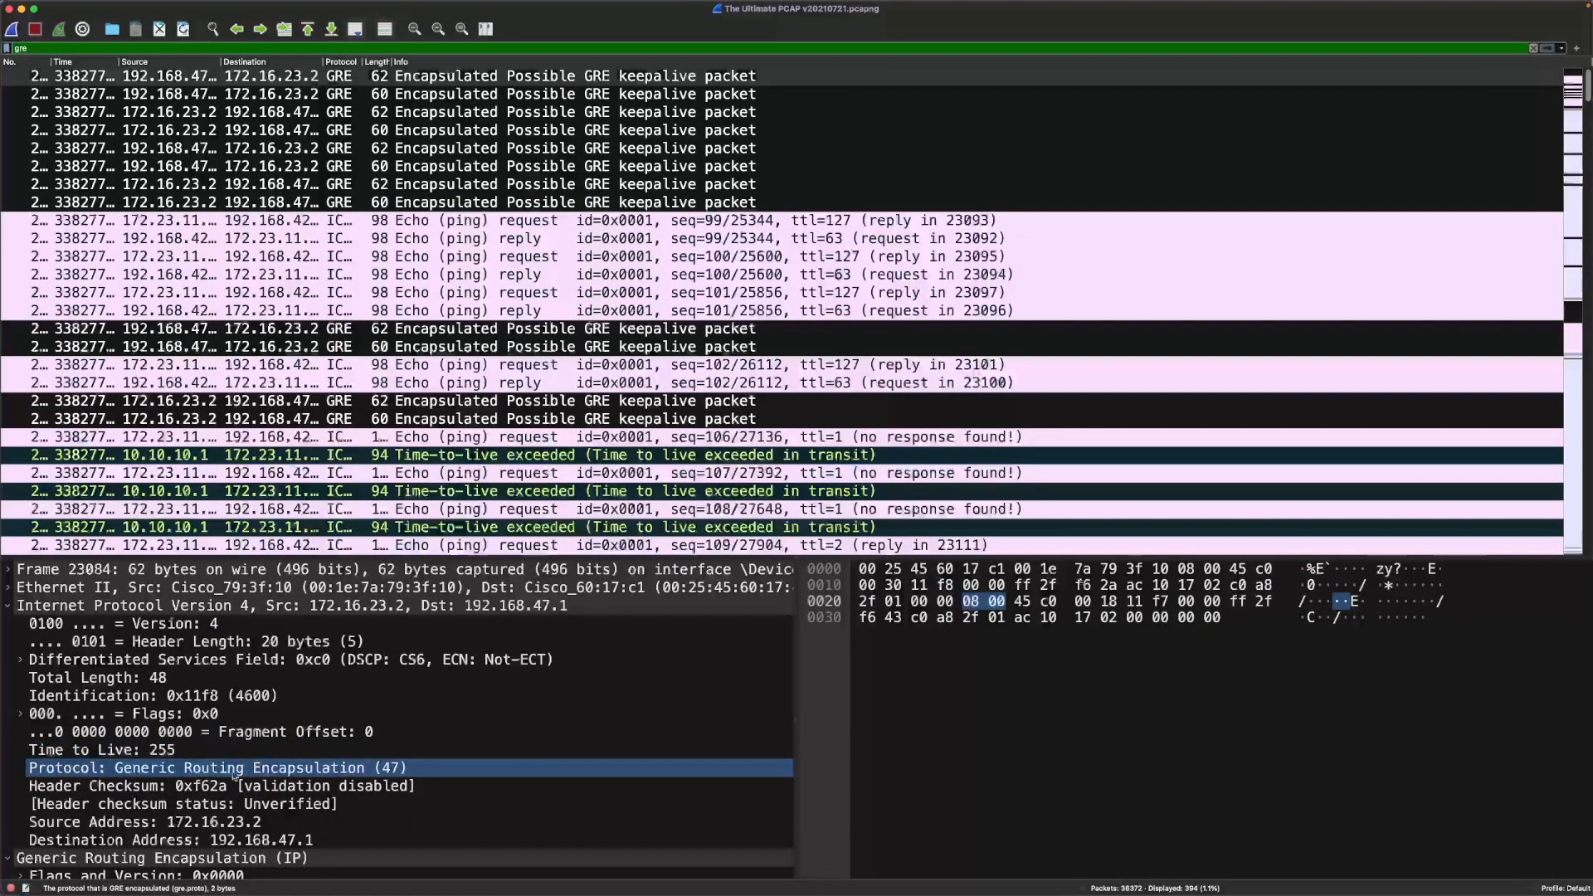
pyautogui.scroll(-3, 273, 788)
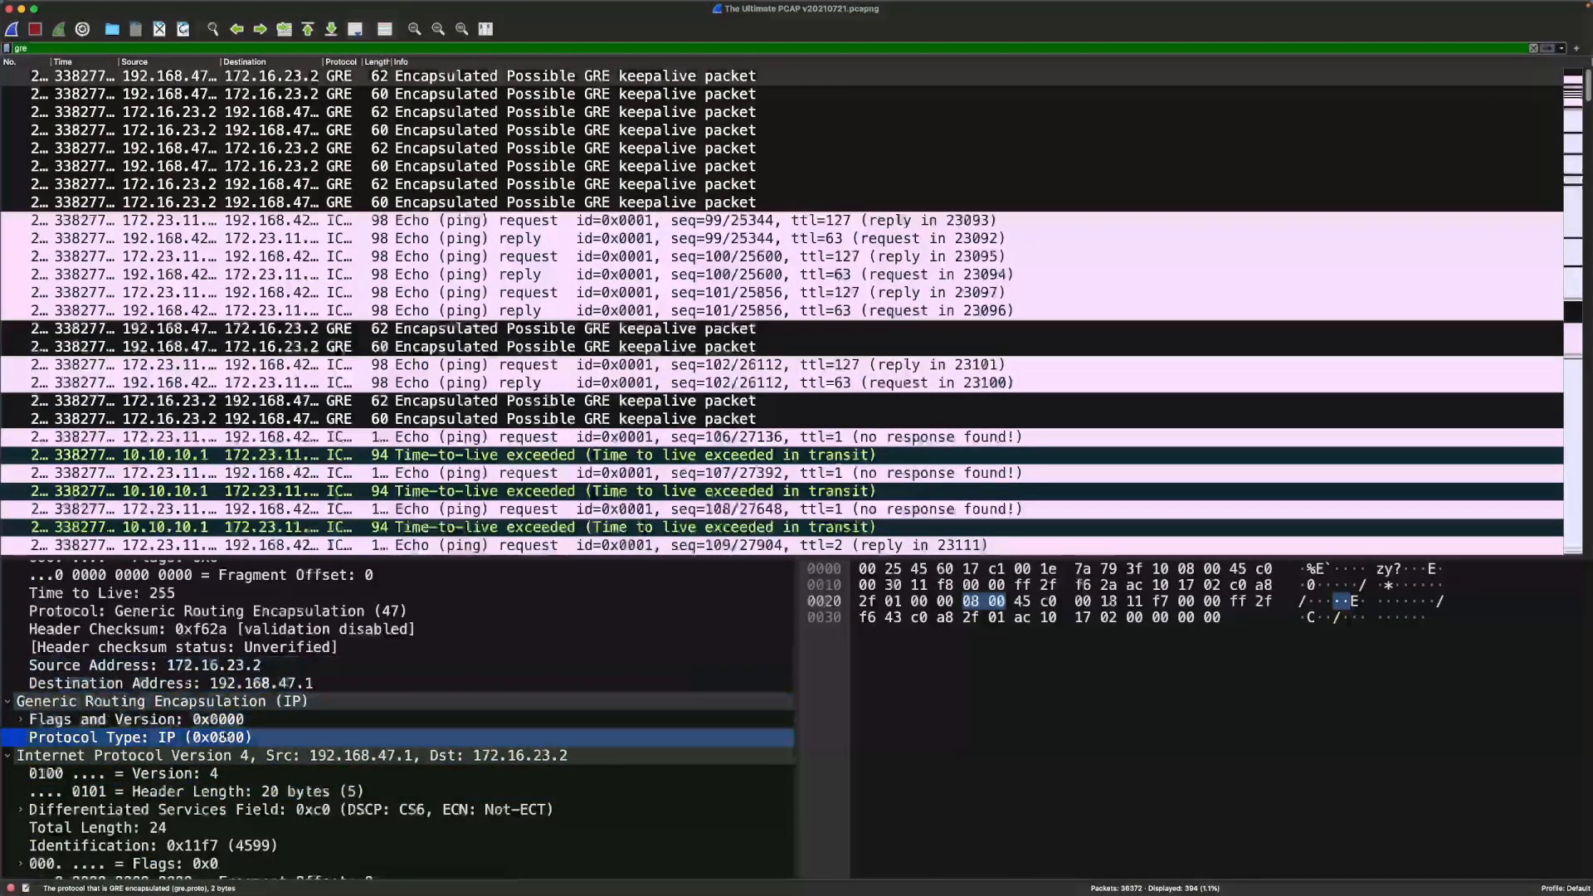
pyautogui.scroll(3, 273, 789)
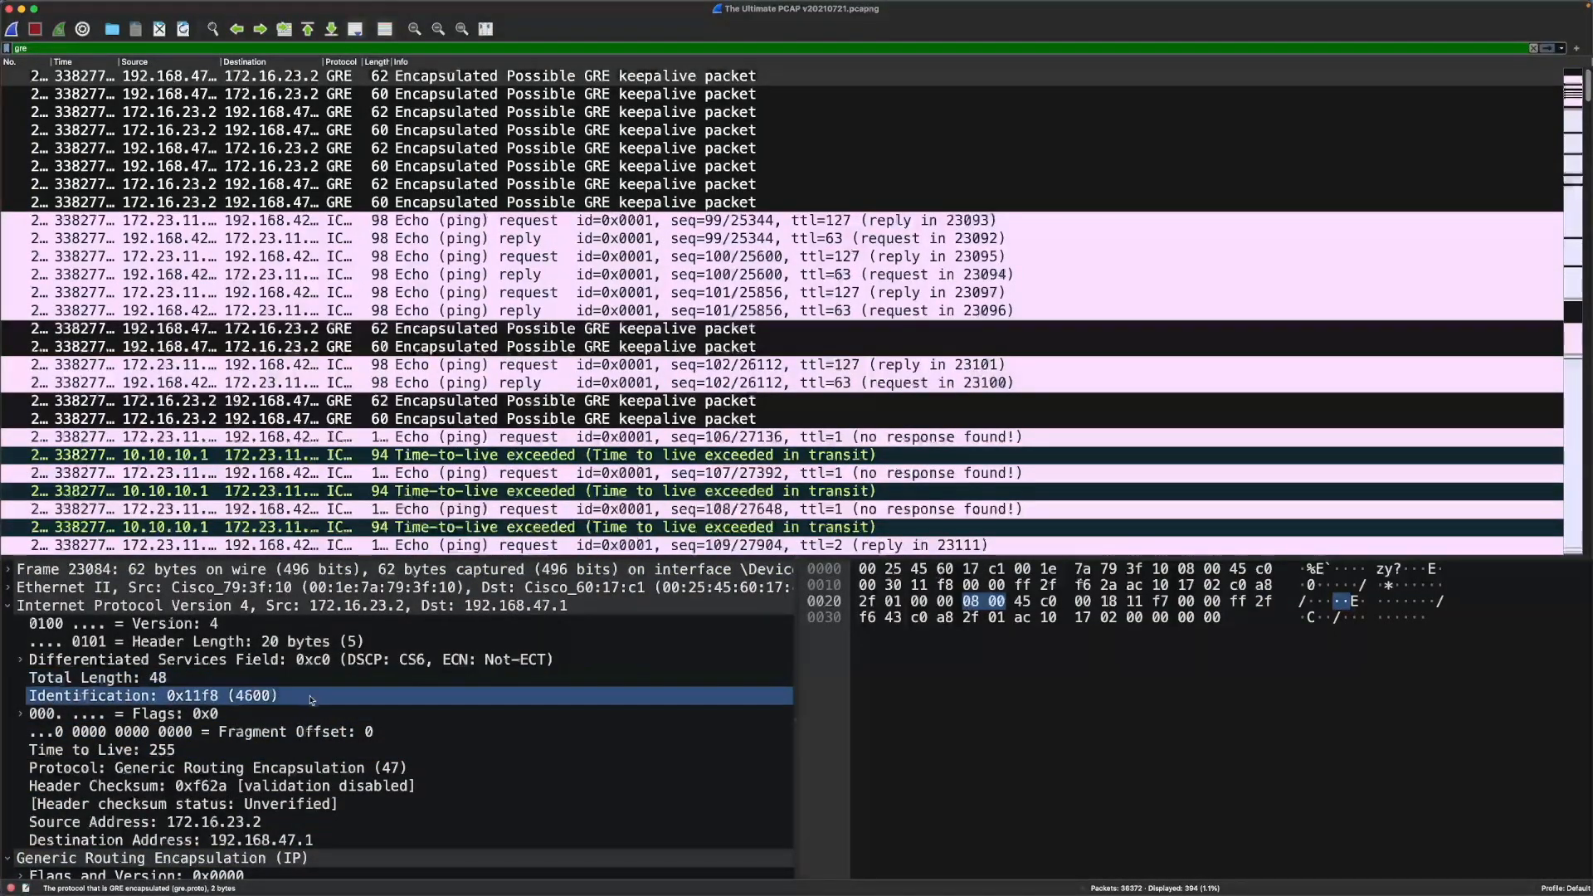
pyautogui.scroll(-3, 319, 704)
pyautogui.scroll(3, 318, 704)
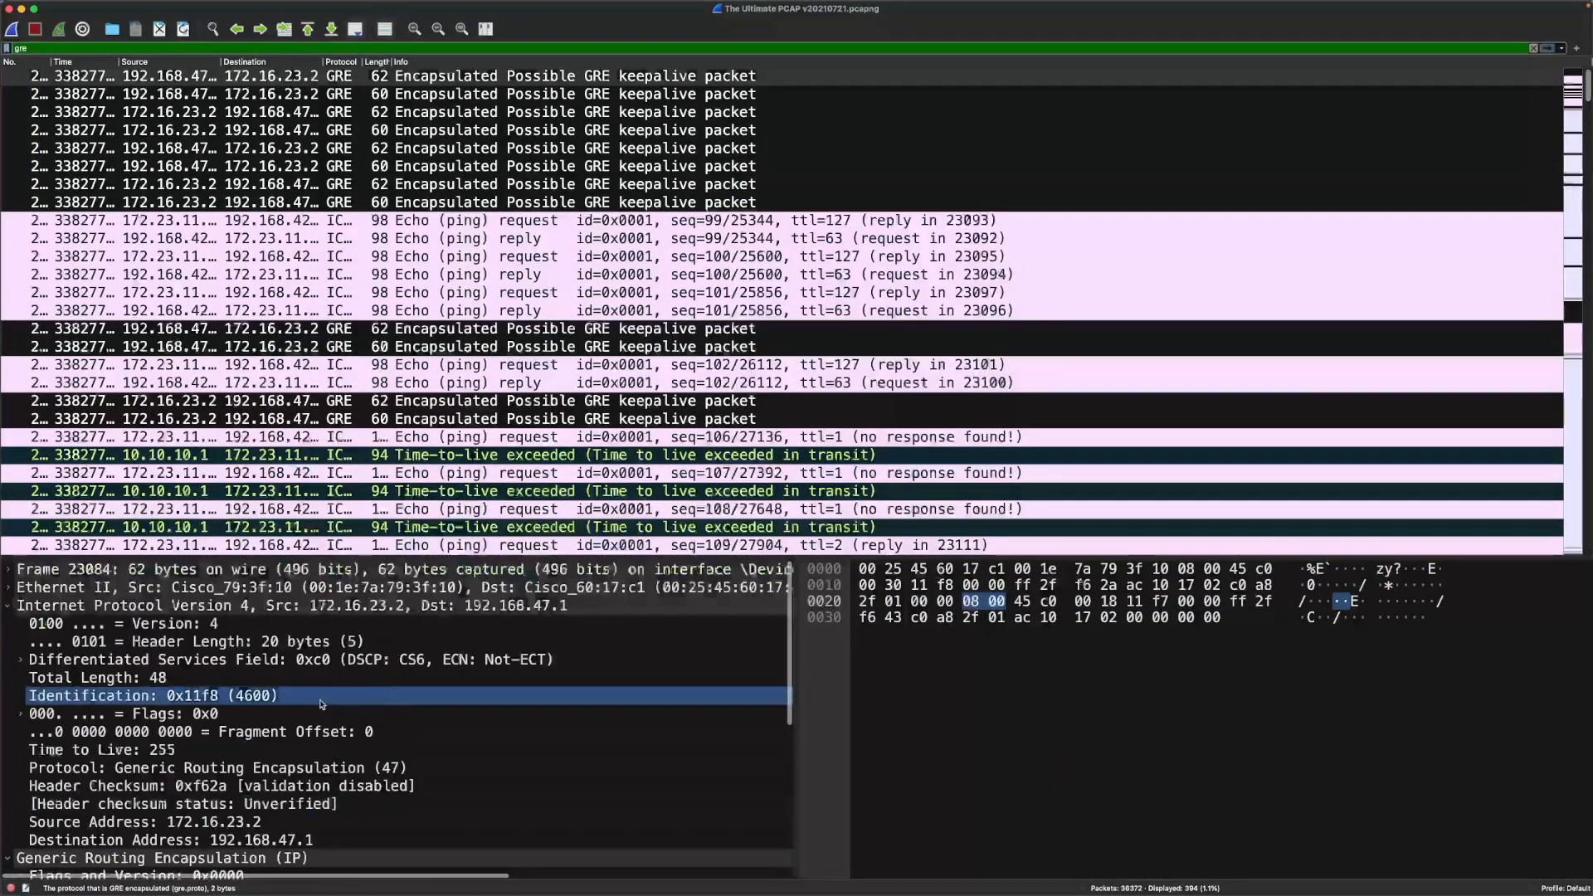
pyautogui.scroll(-2, 194, 699)
pyautogui.scroll(-3, 194, 699)
pyautogui.scroll(5, 194, 714)
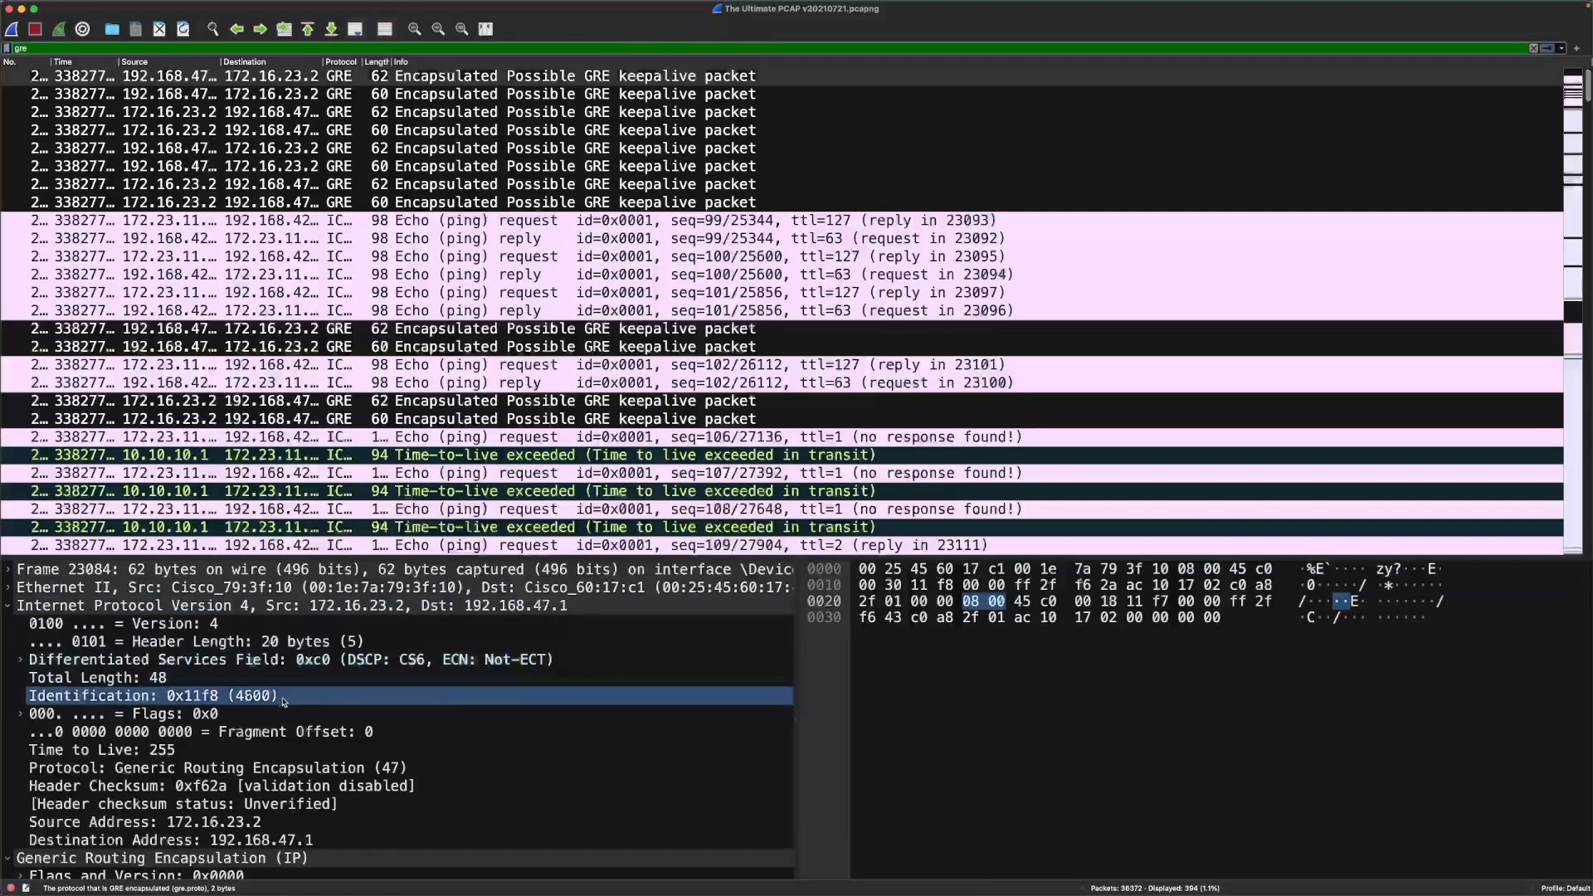
pyautogui.scroll(-4, 374, 622)
pyautogui.scroll(4, 340, 664)
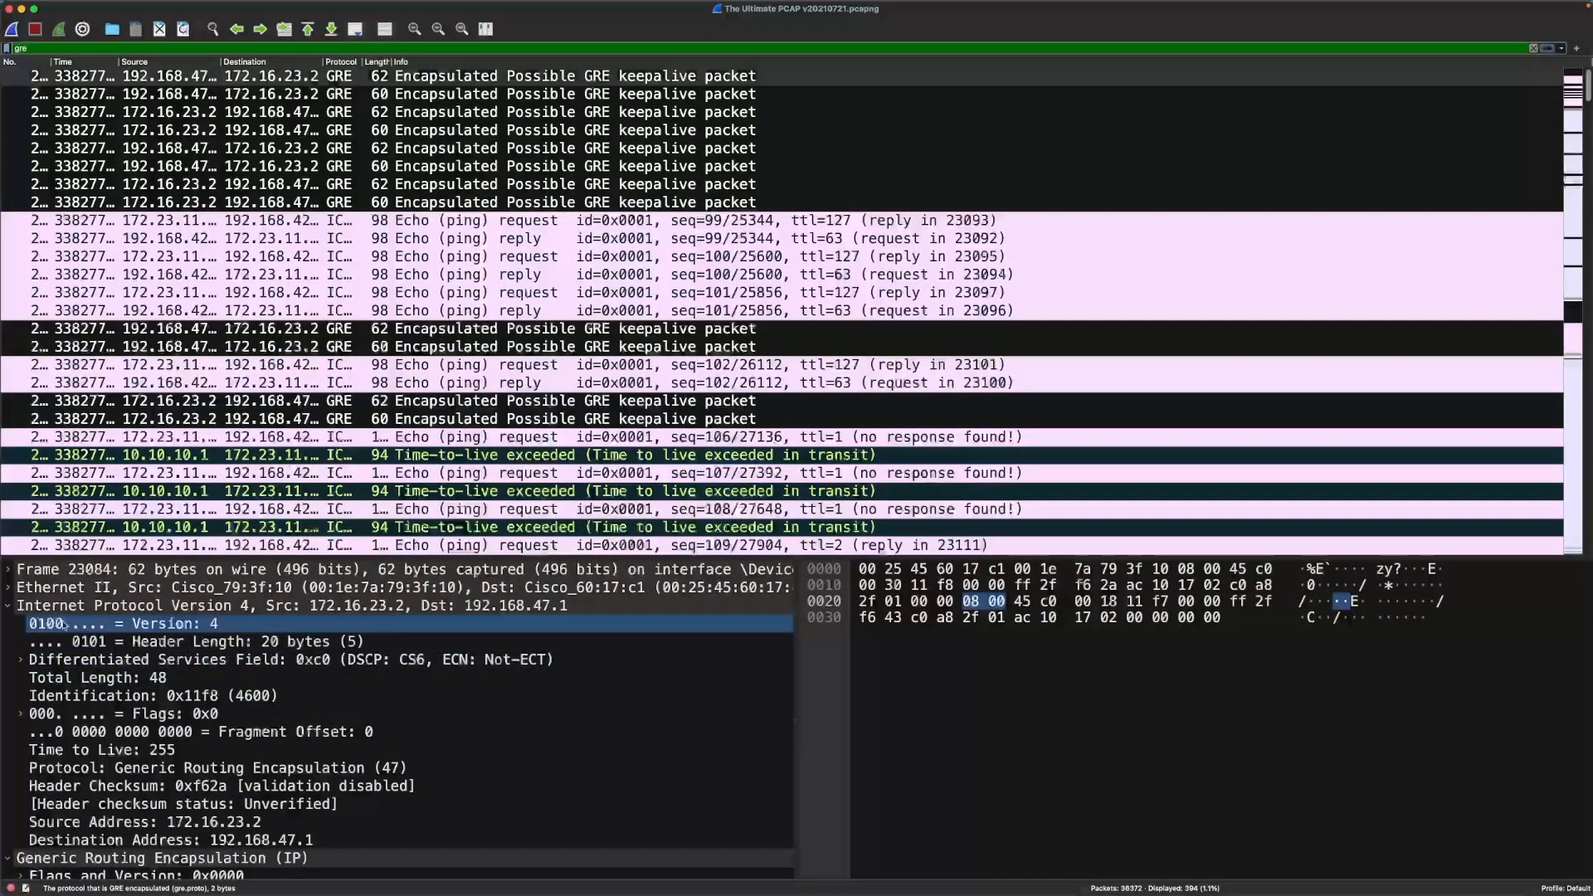
pyautogui.click(8, 606)
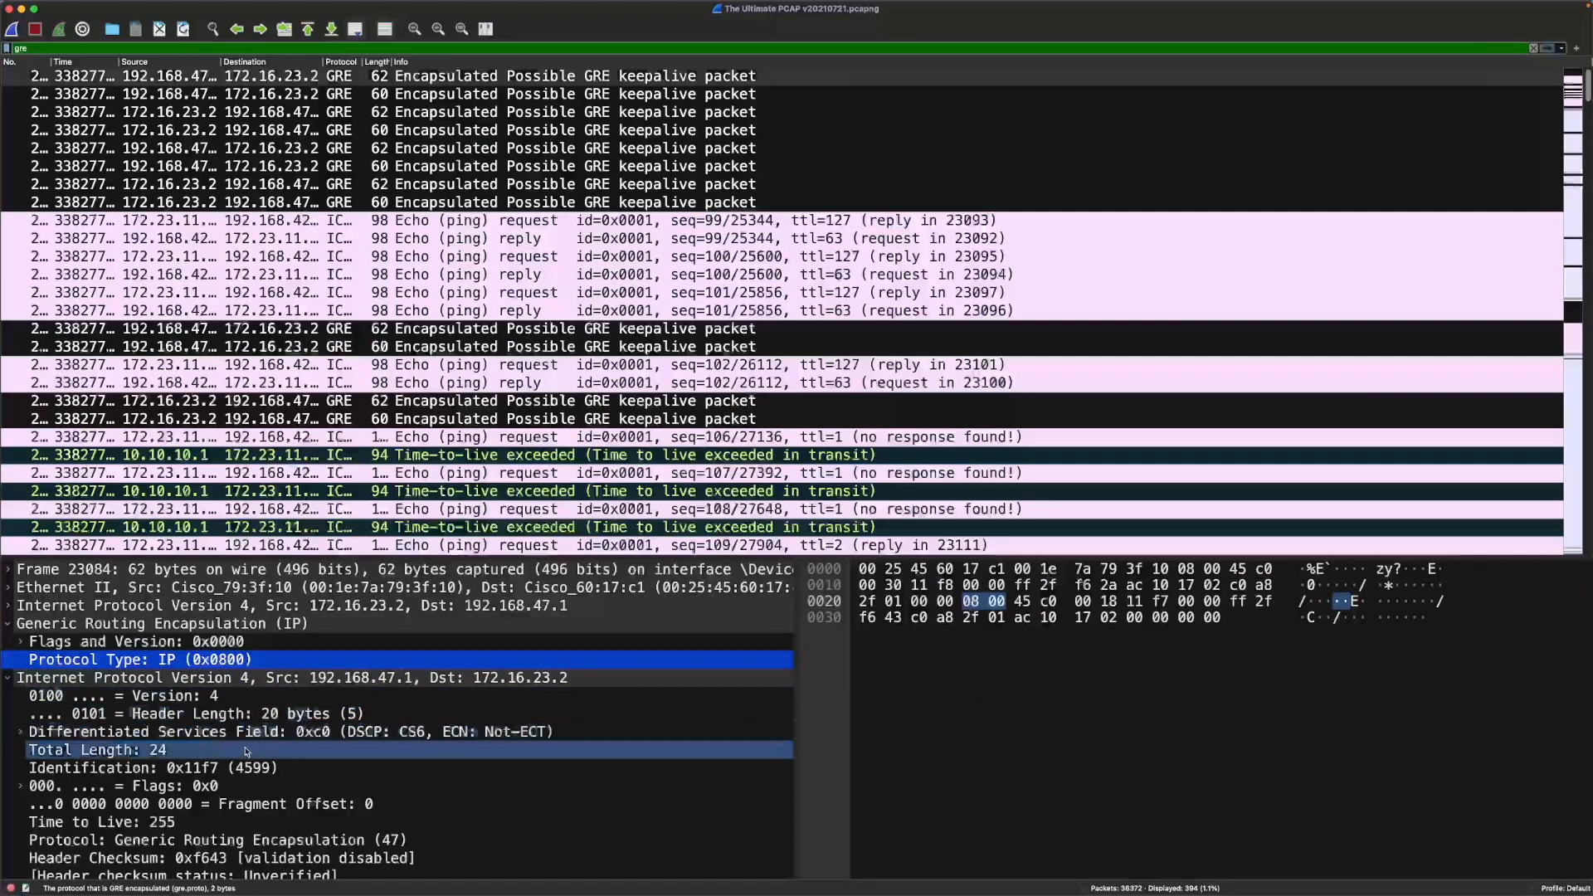
pyautogui.scroll(-2, 247, 751)
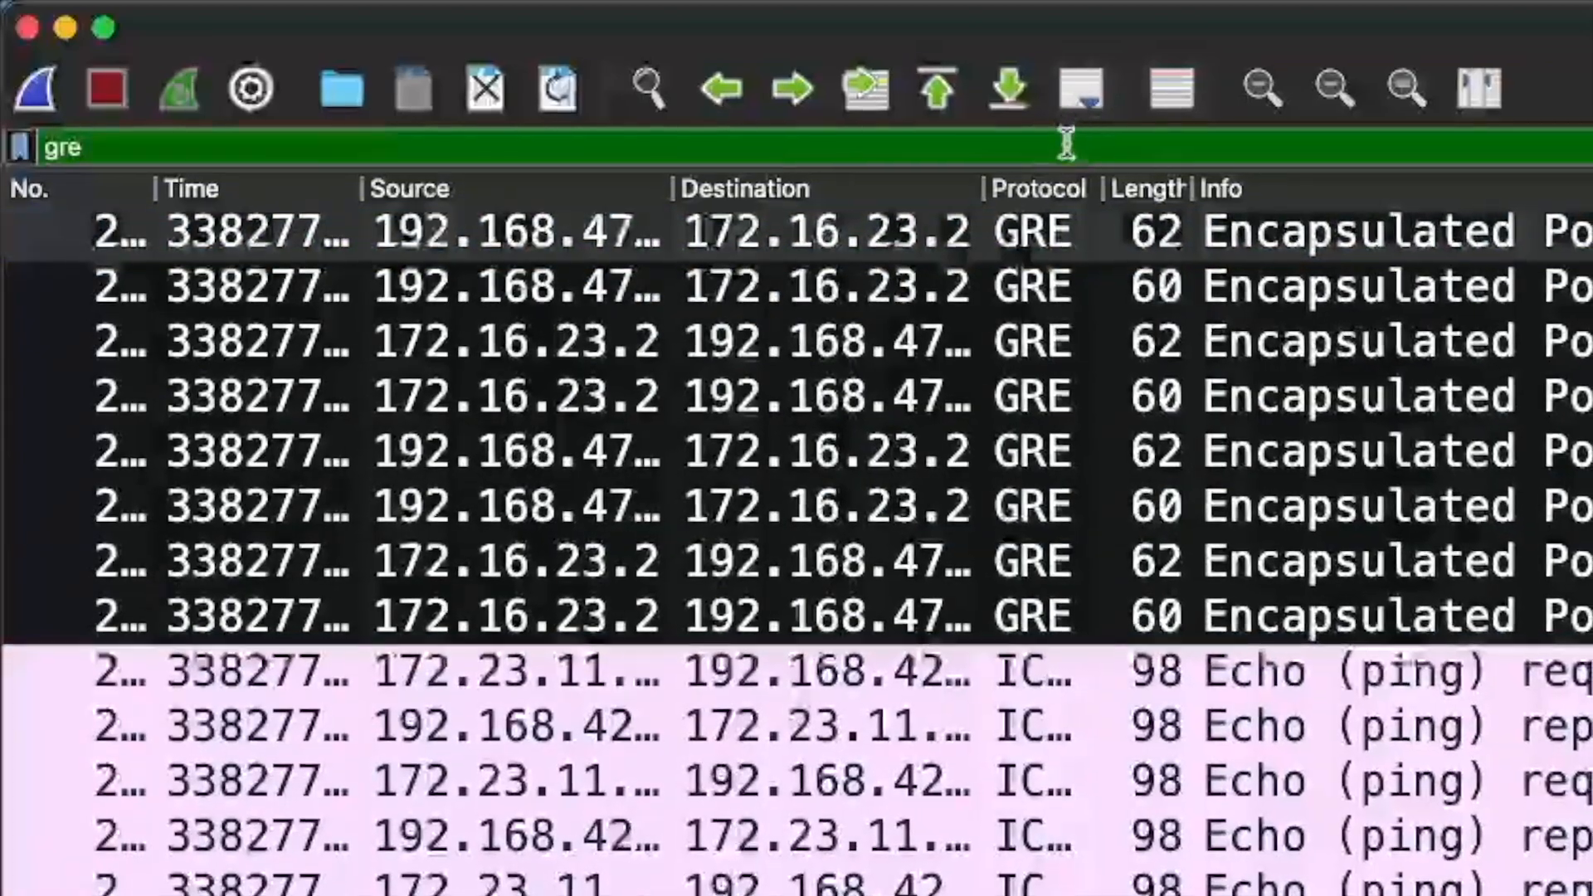
# Step: Extend the gre display filter with and ip.src#2 == to match on the second, inner source address
pyautogui.click(1056, 149)
pyautogui.write('gre')
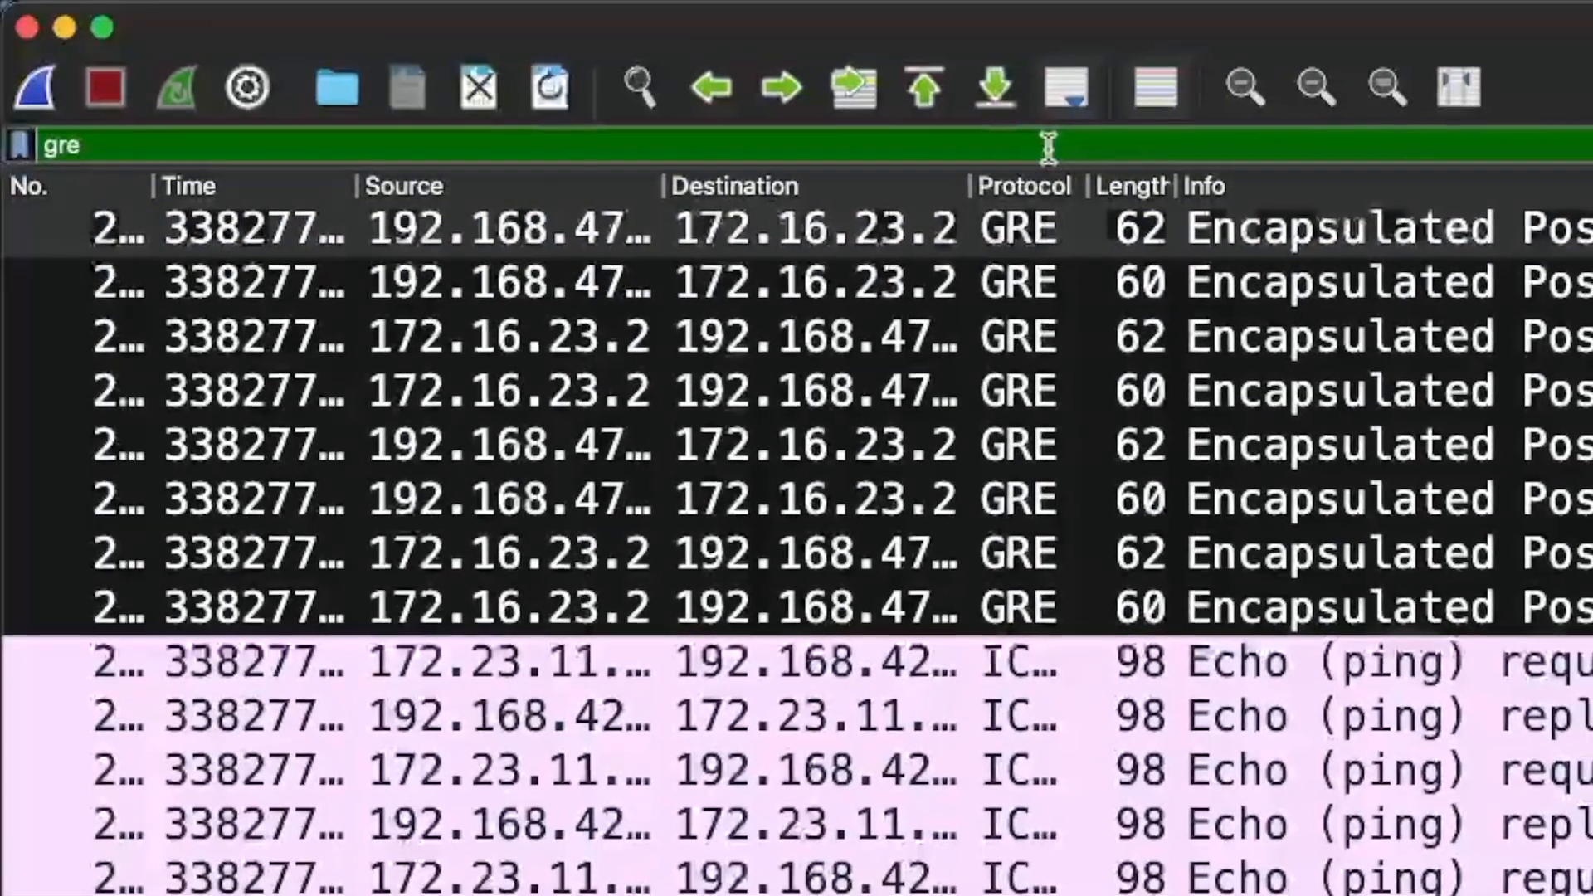
pyautogui.write(' and ')
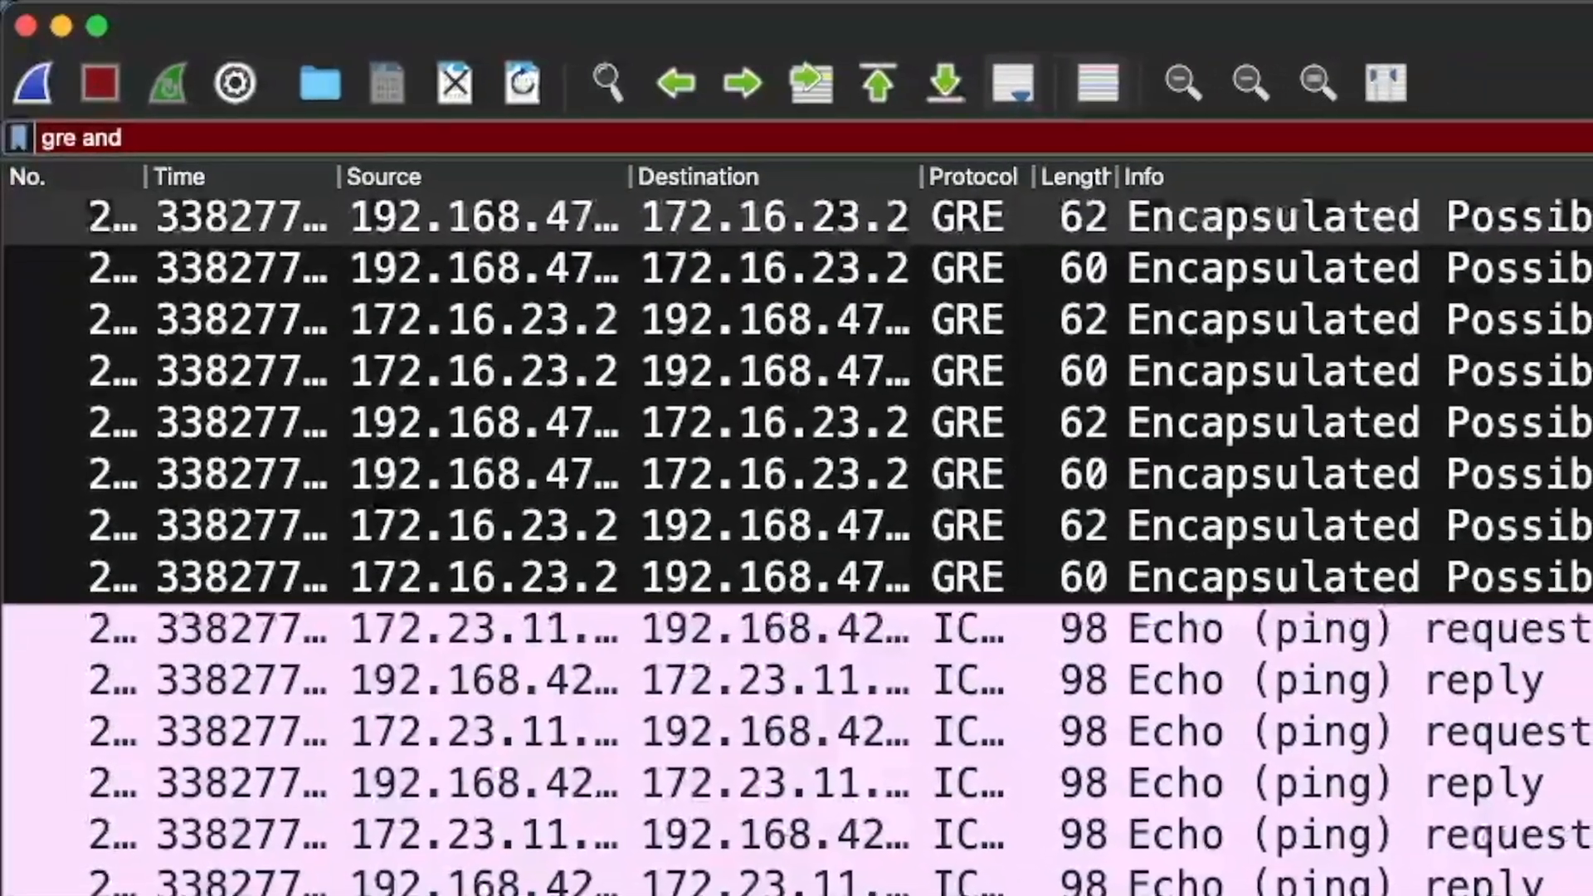
pyautogui.write('ip.sr')
pyautogui.write('c==')
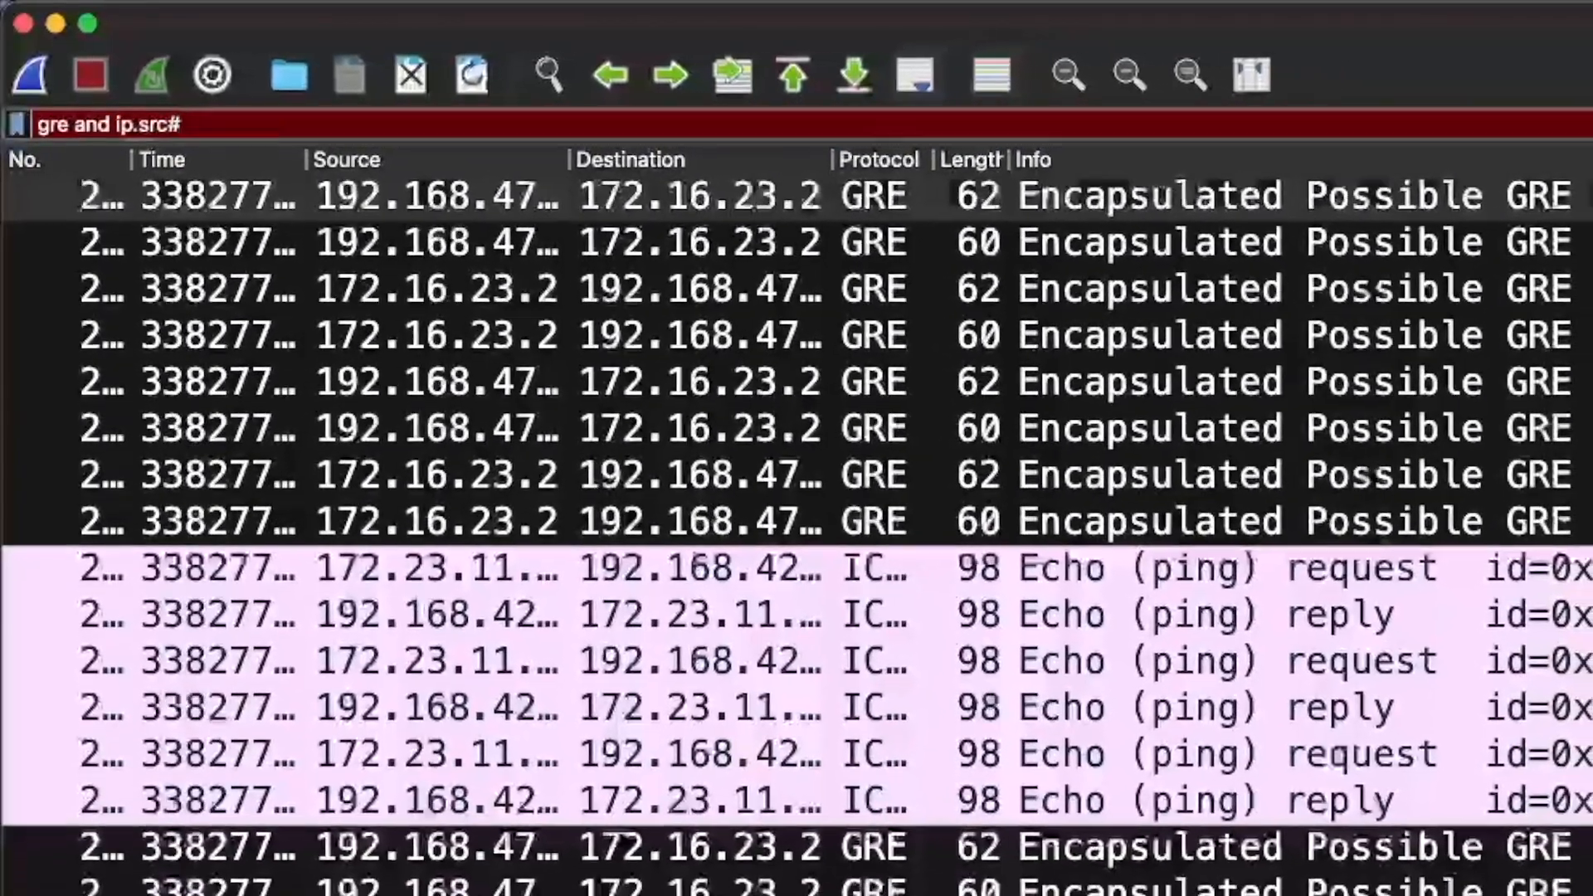
pyautogui.write('2')
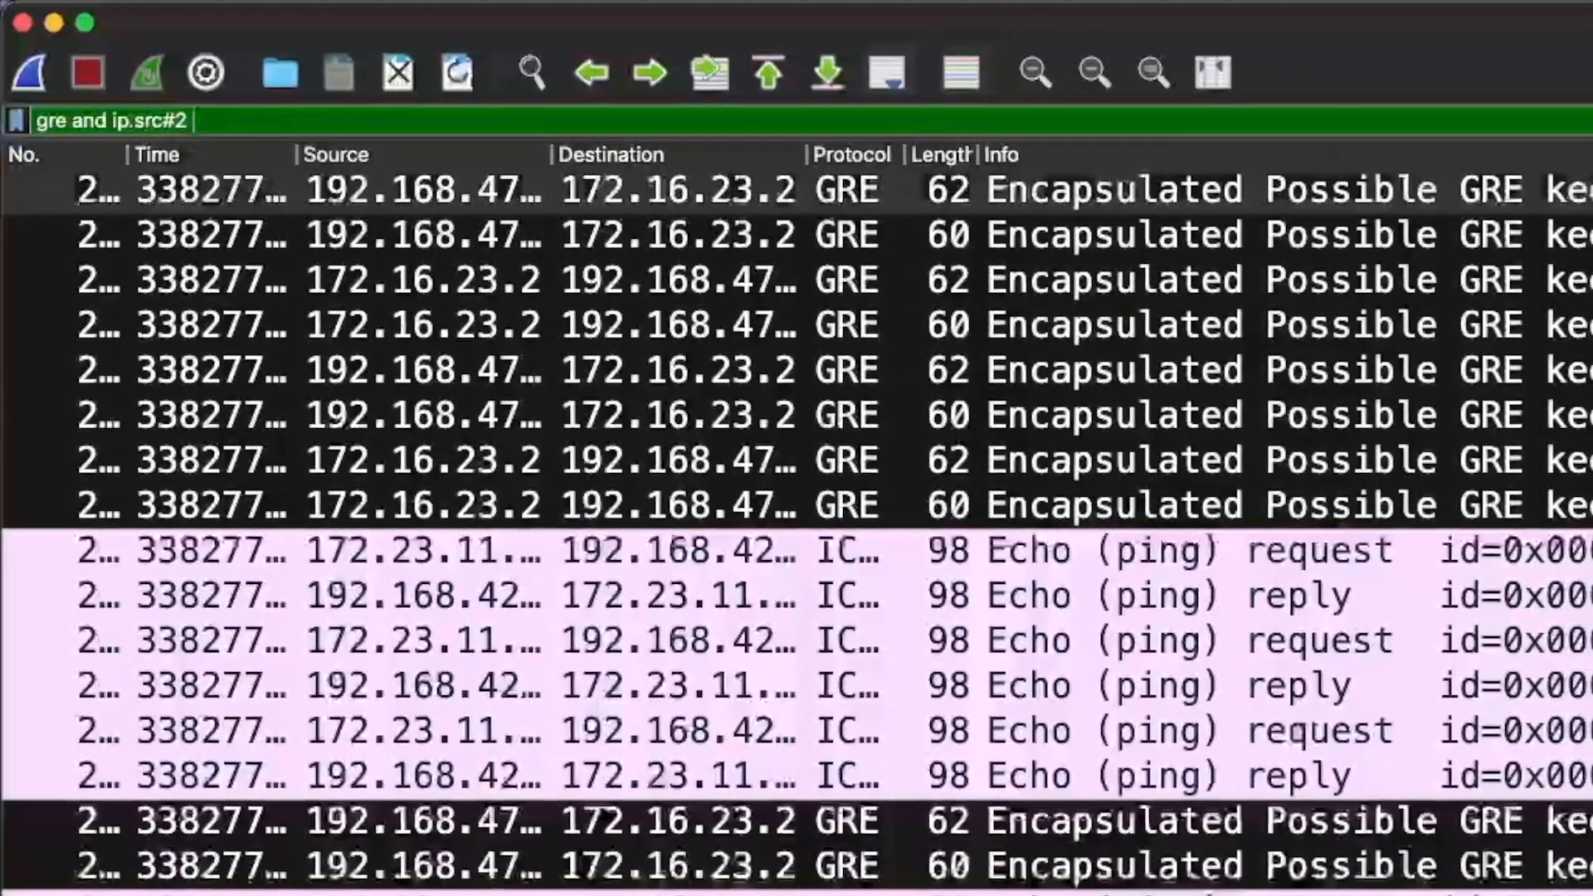
pyautogui.write(' ==')
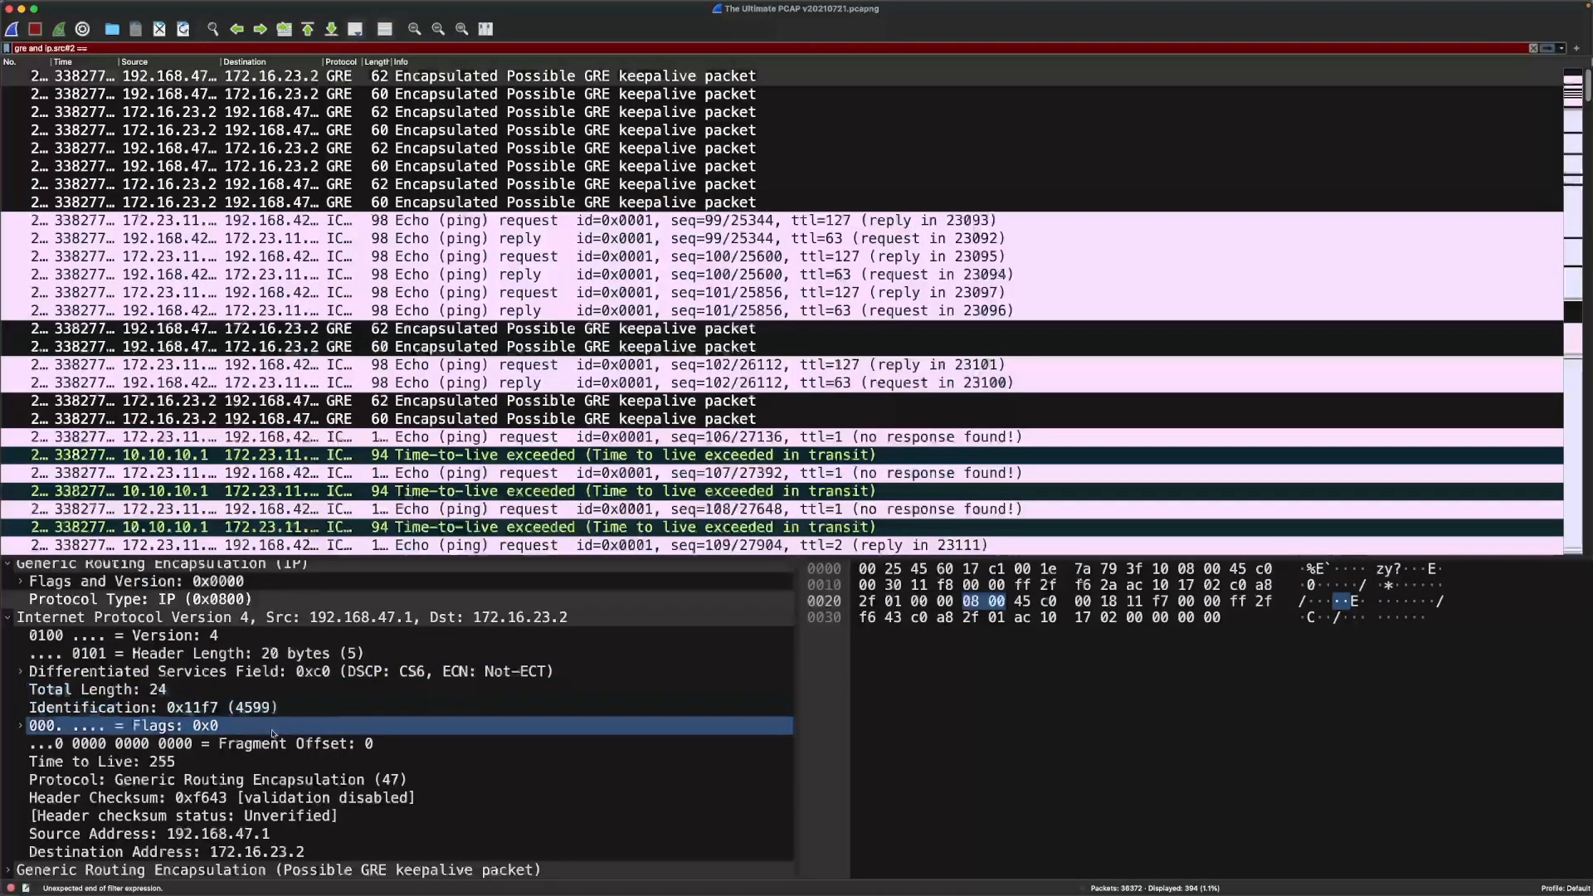
# Step: Examine the packet's inner IPv4 source and destination addresses and the Generic Routing Encapsulation header that follows
pyautogui.scroll(2, 286, 724)
pyautogui.click(299, 713)
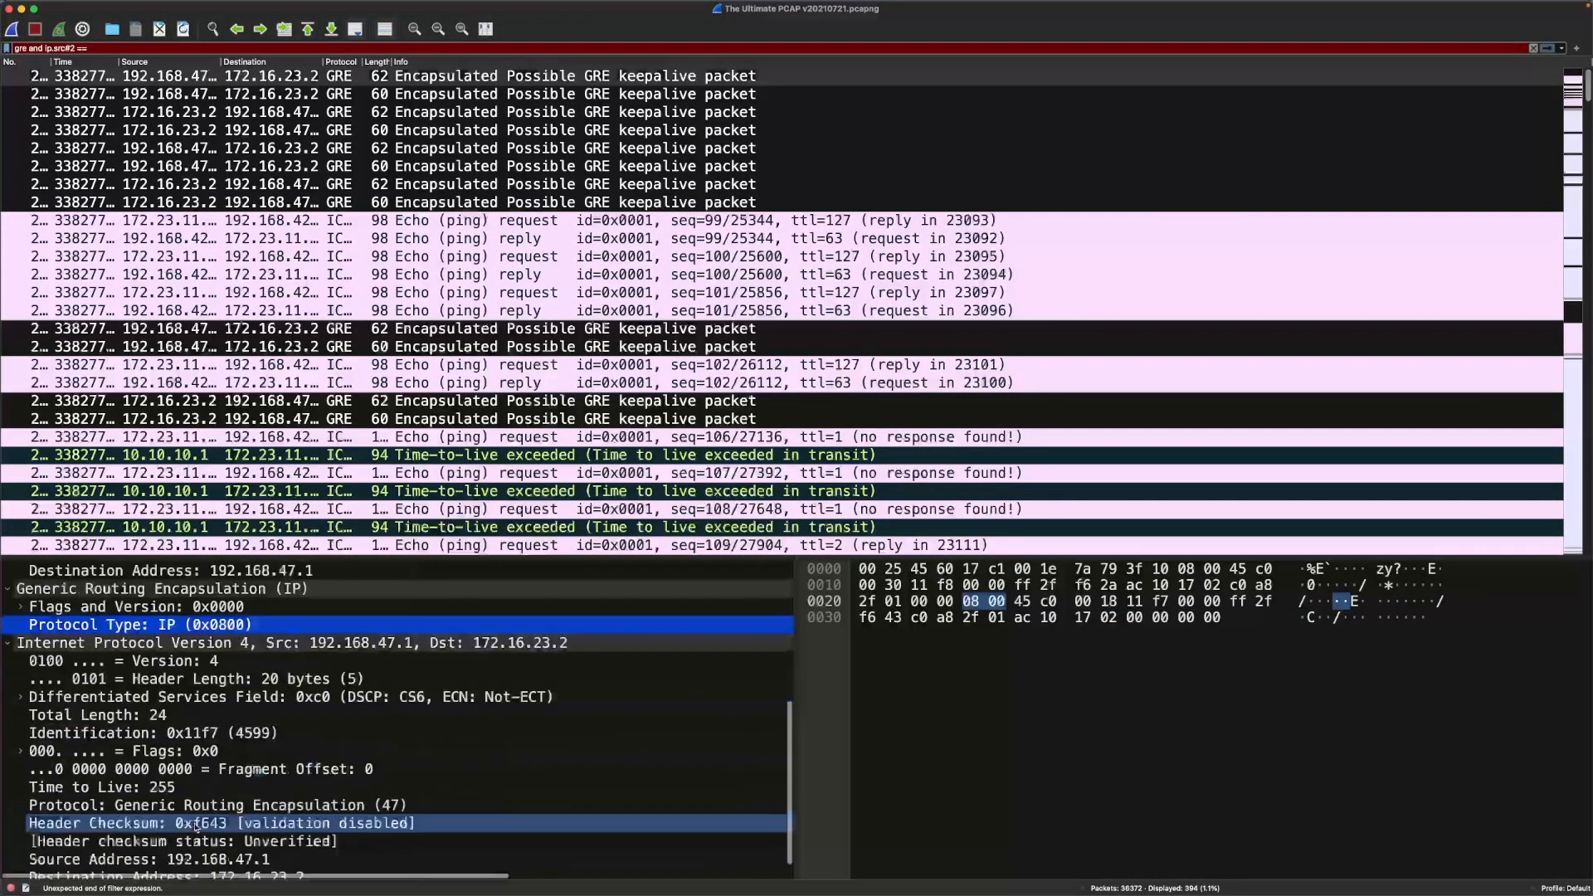
pyautogui.scroll(-1, 253, 733)
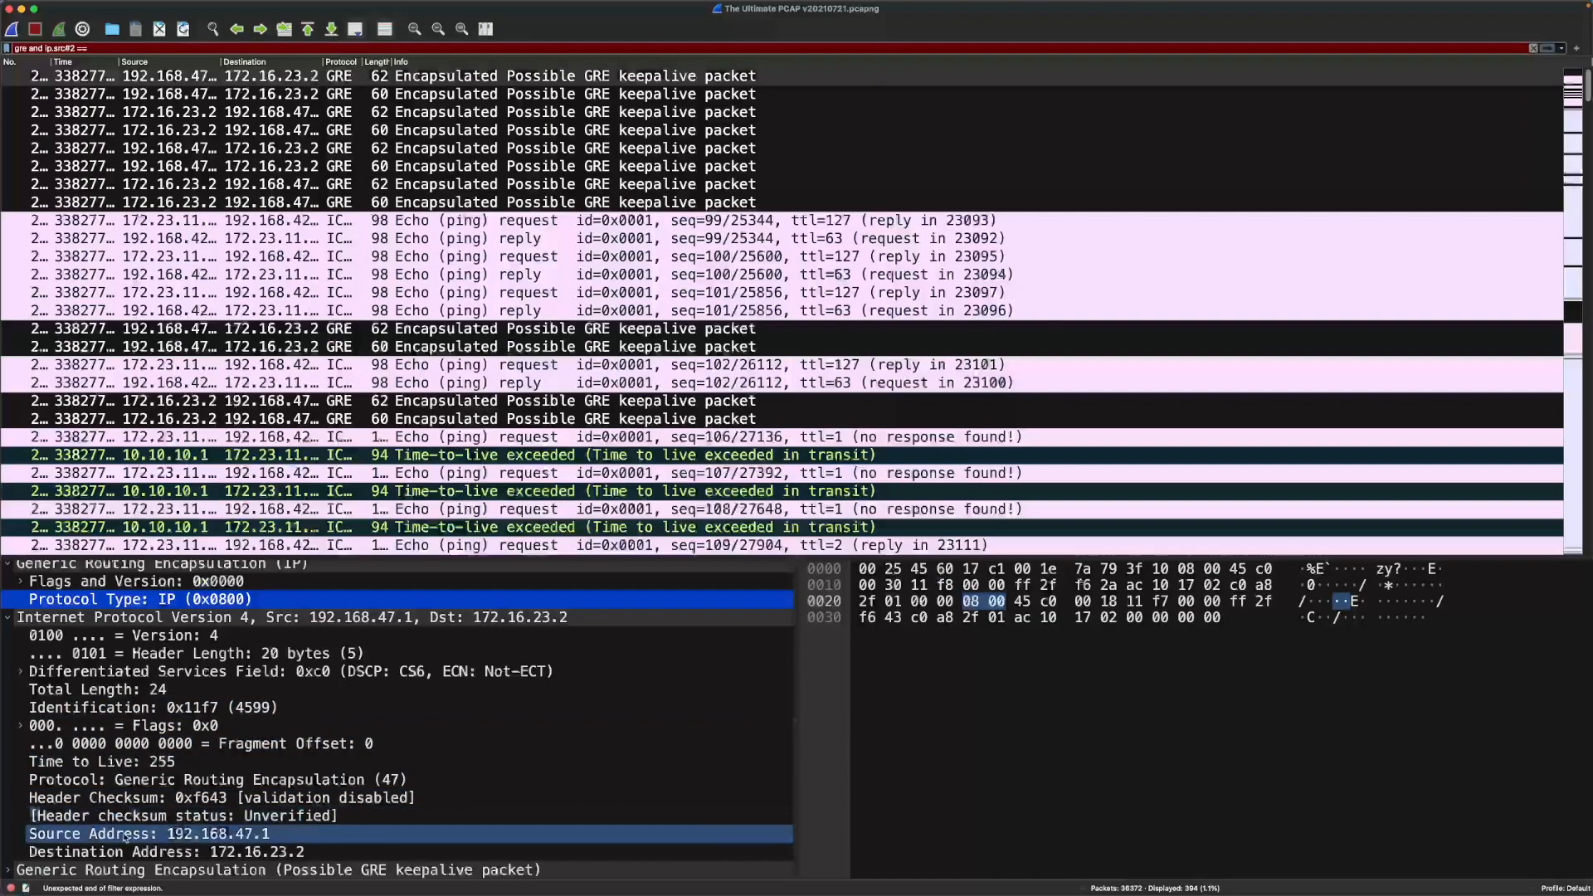
pyautogui.scroll(-2, 216, 830)
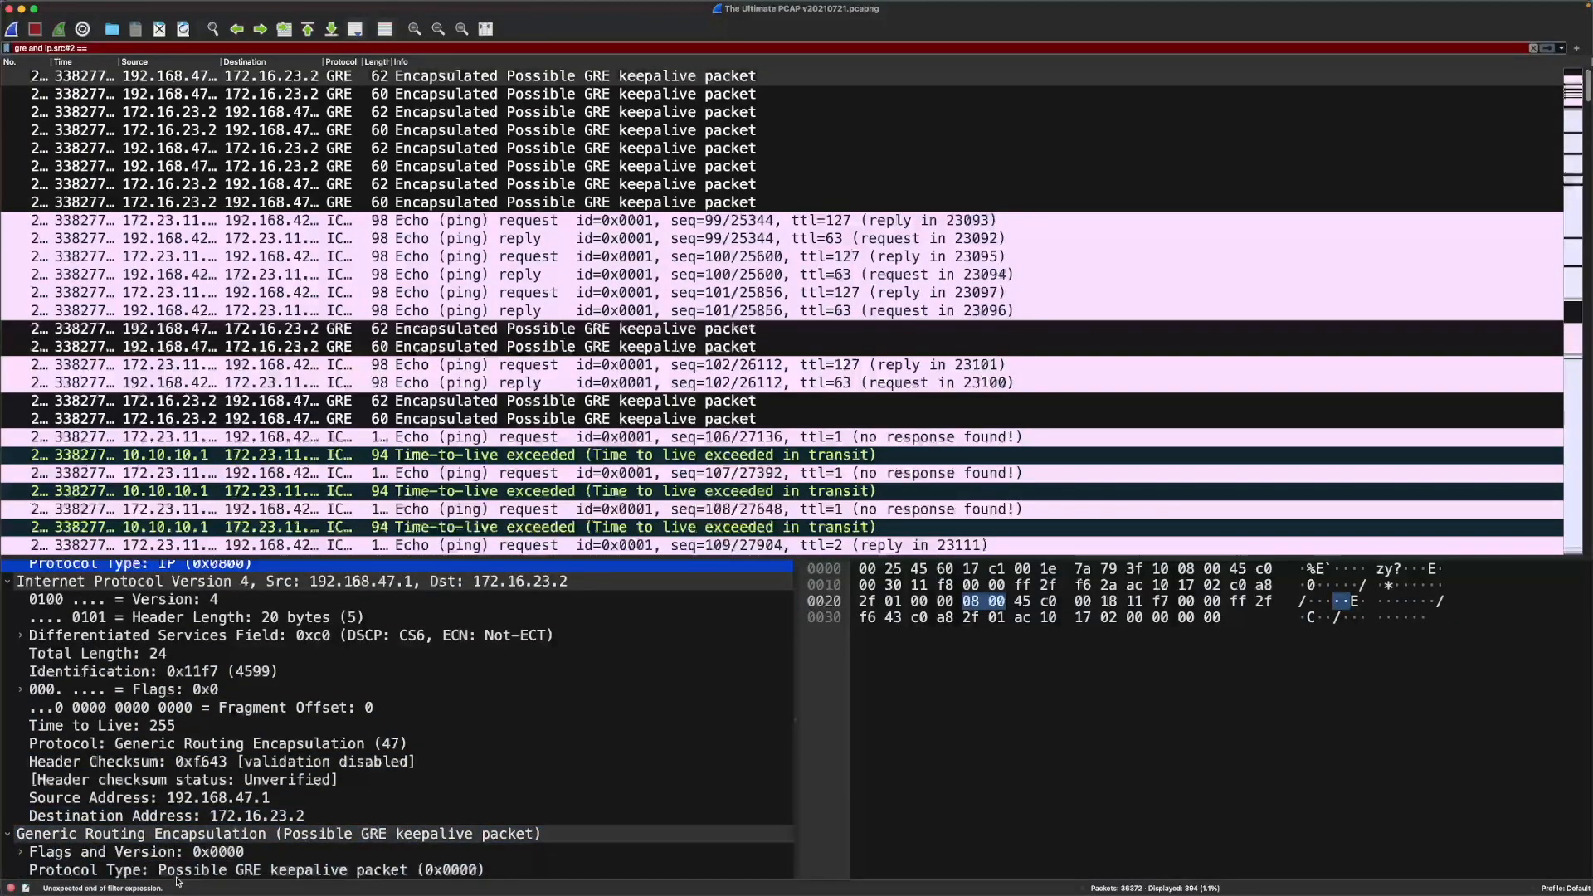
pyautogui.scroll(4, 191, 830)
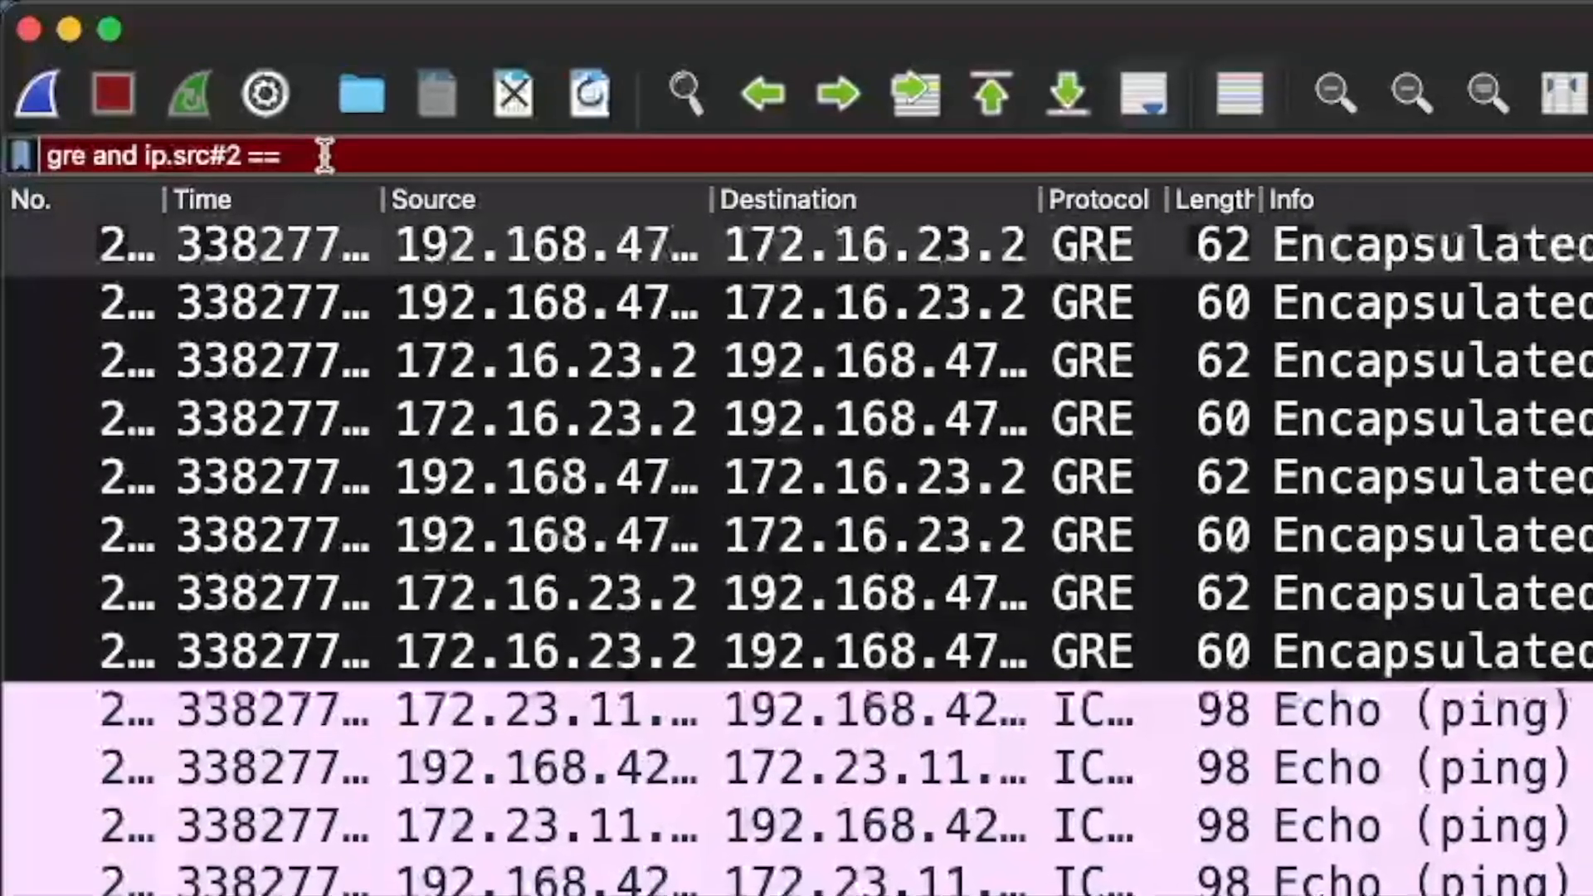
# Step: Complete the display filter as gre and ip.src#2 == 172.23.11.56 and apply it
pyautogui.write('172.')
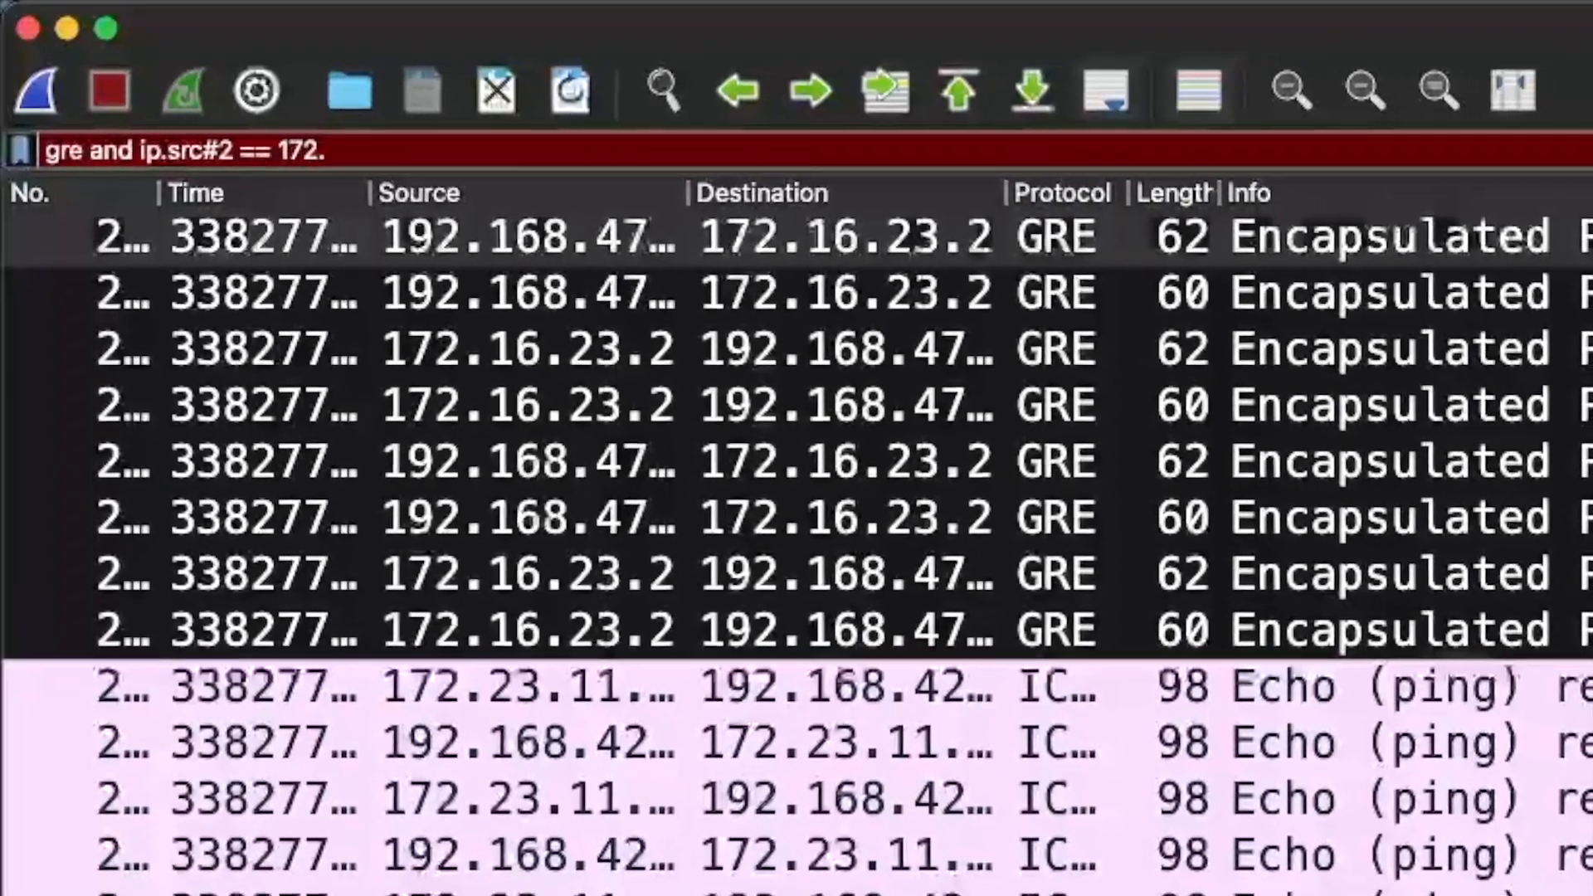
pyautogui.write('23.11.56')
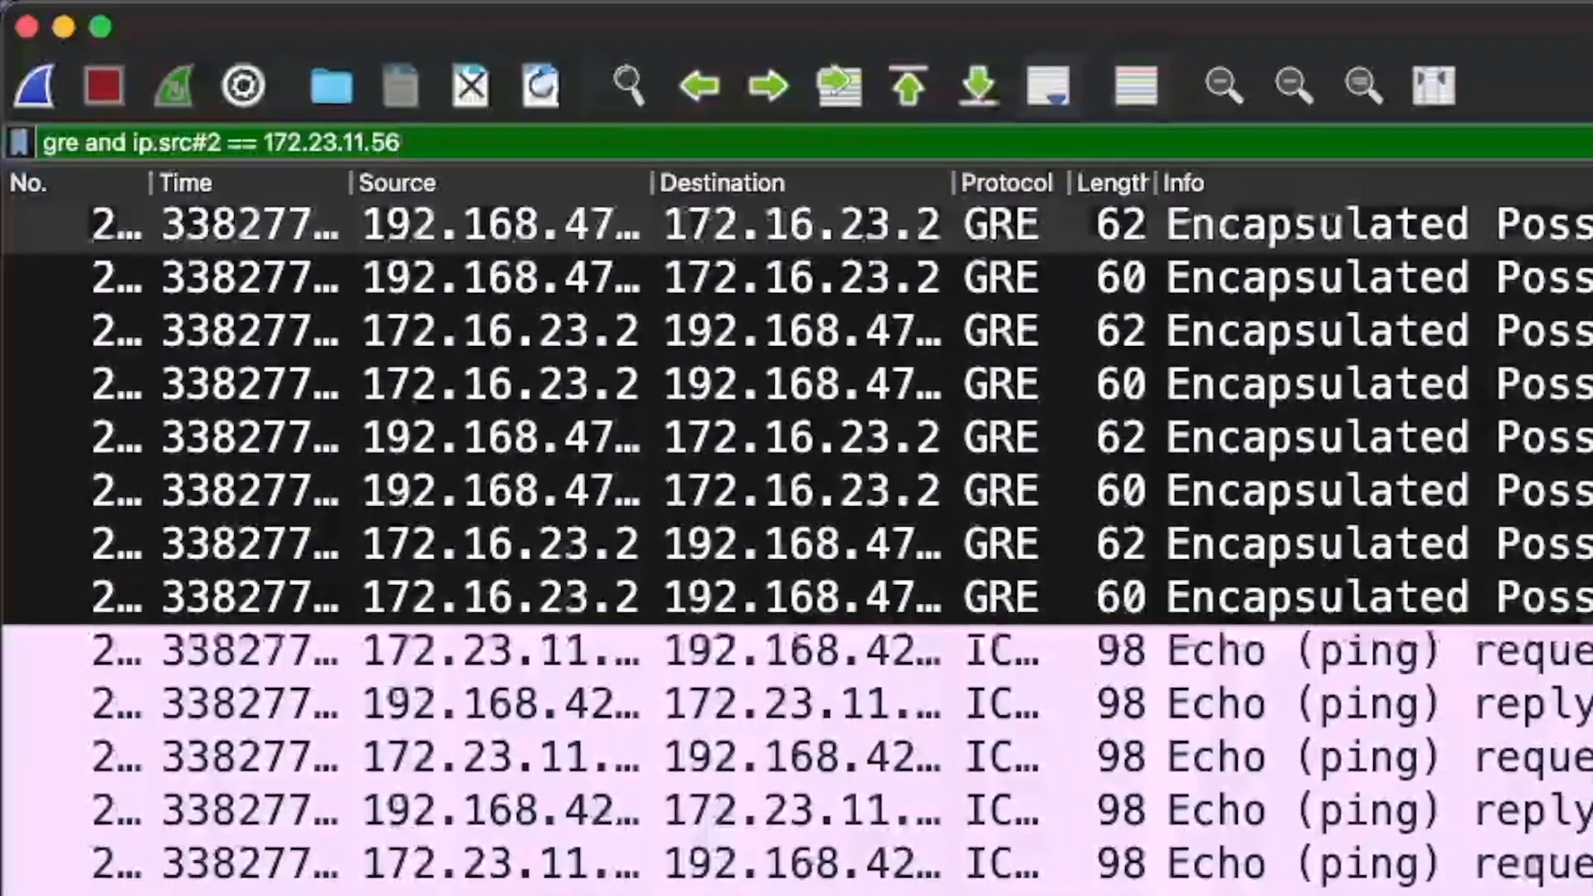
pyautogui.press('Return')
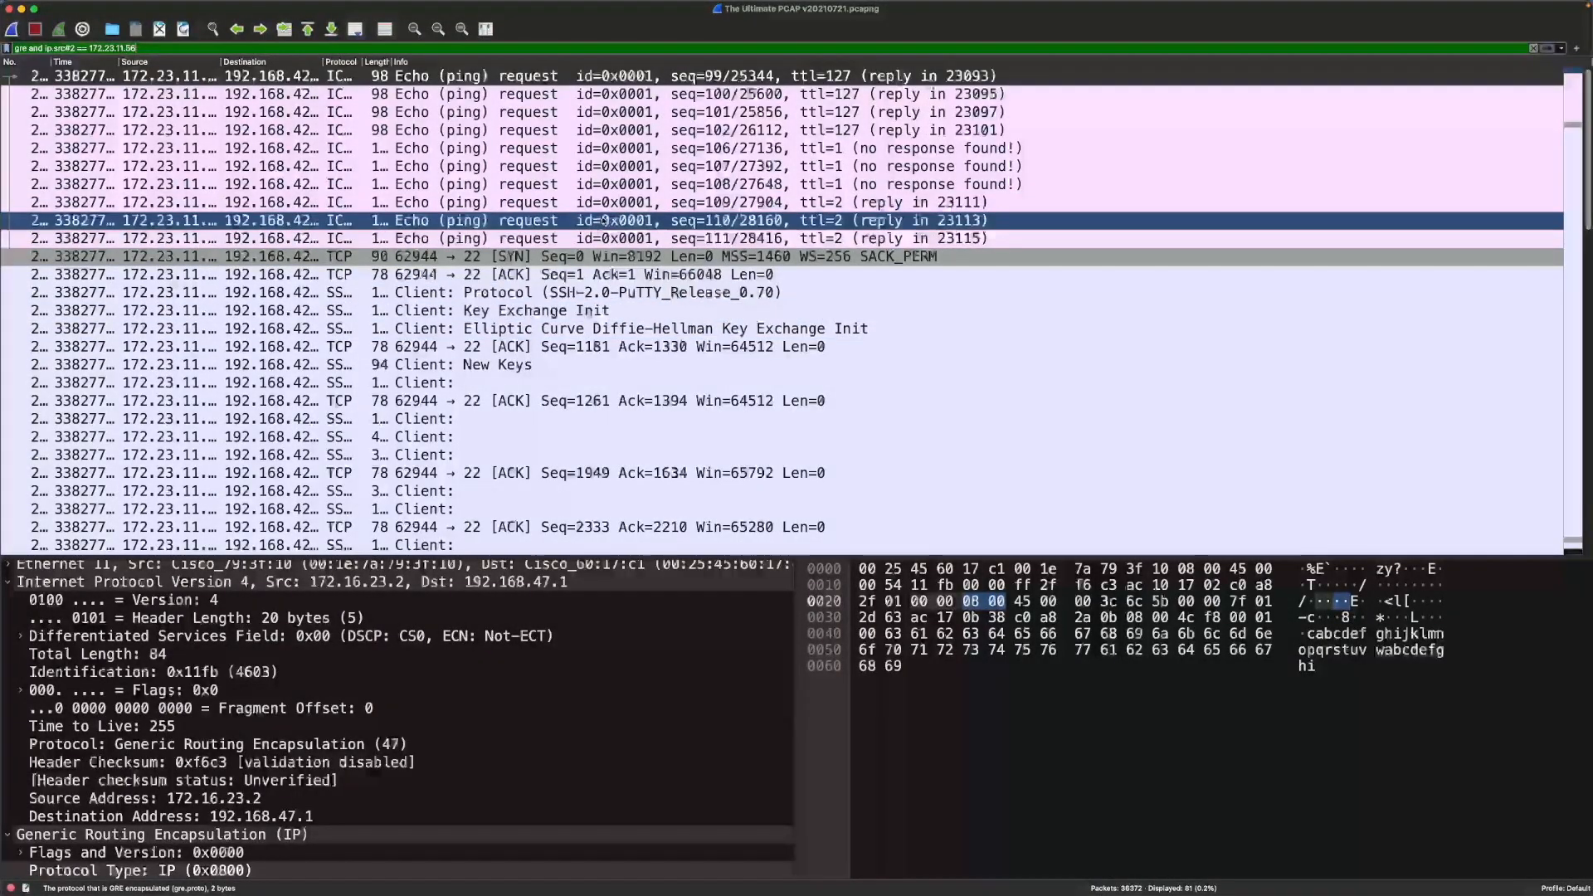
# Step: Select the echo request with seq=107/27392 and expand its outer Internet Protocol Version 4 header
pyautogui.click(573, 166)
pyautogui.click(219, 745)
pyautogui.click(6, 583)
pyautogui.click(17, 601)
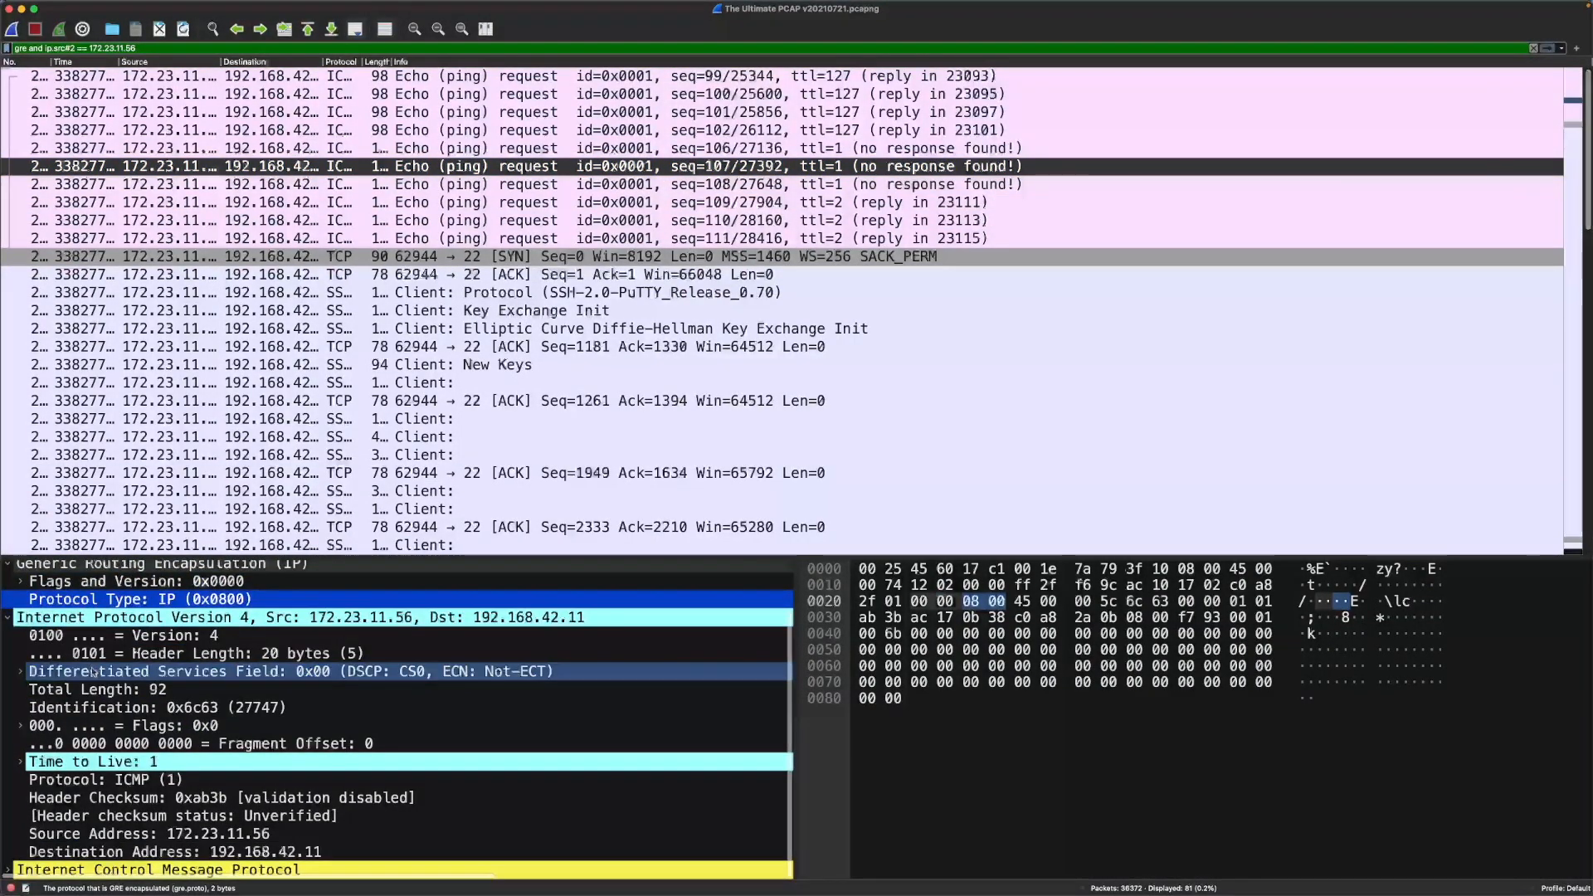
pyautogui.scroll(2, 50, 631)
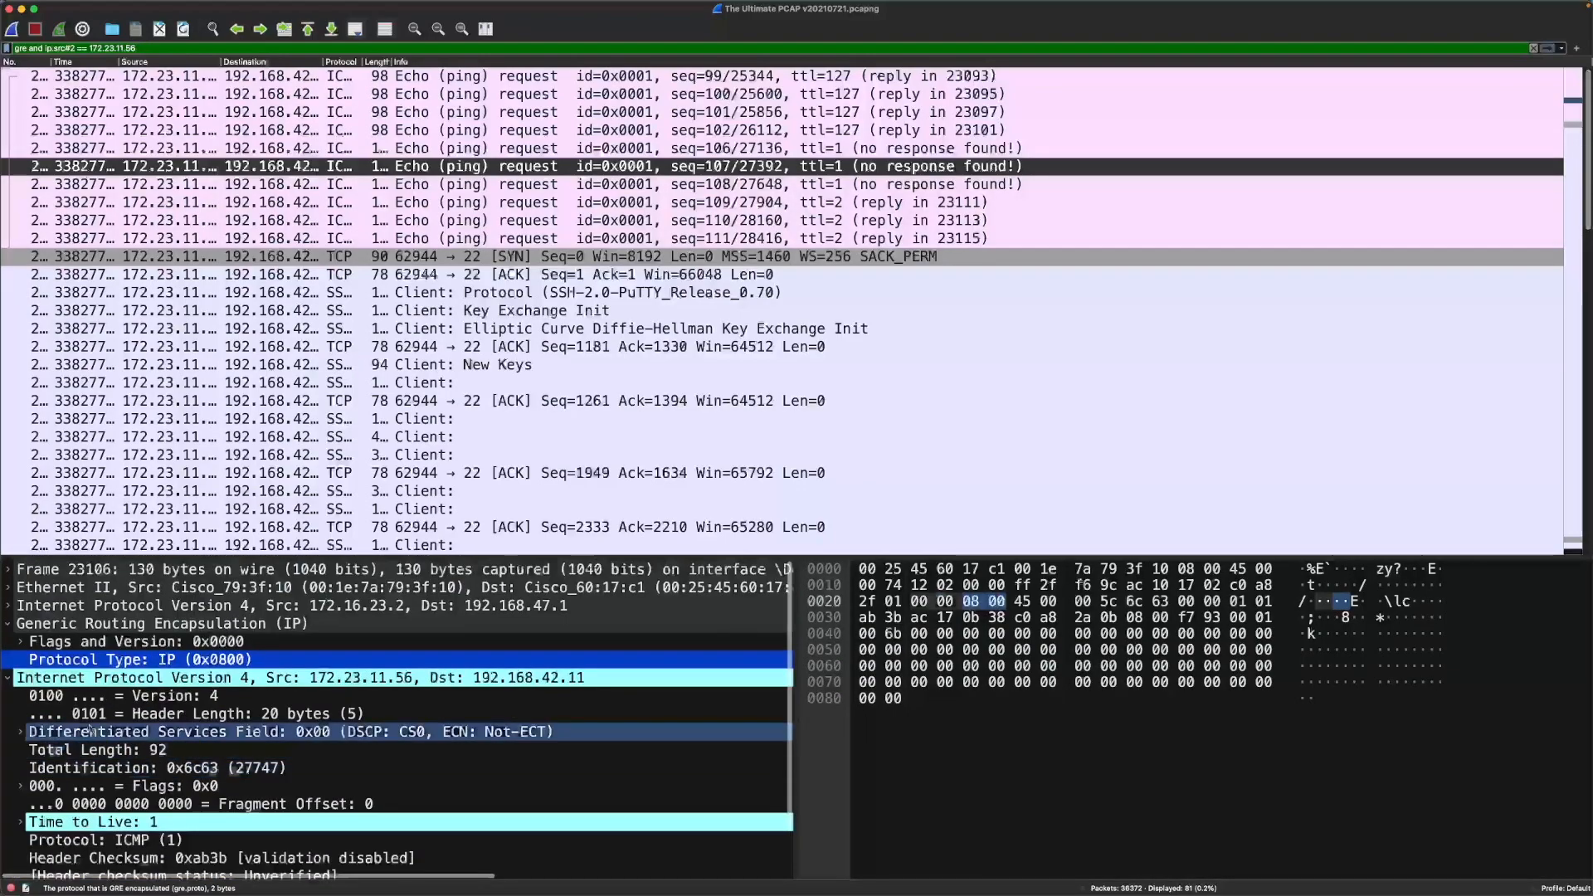
pyautogui.click(9, 605)
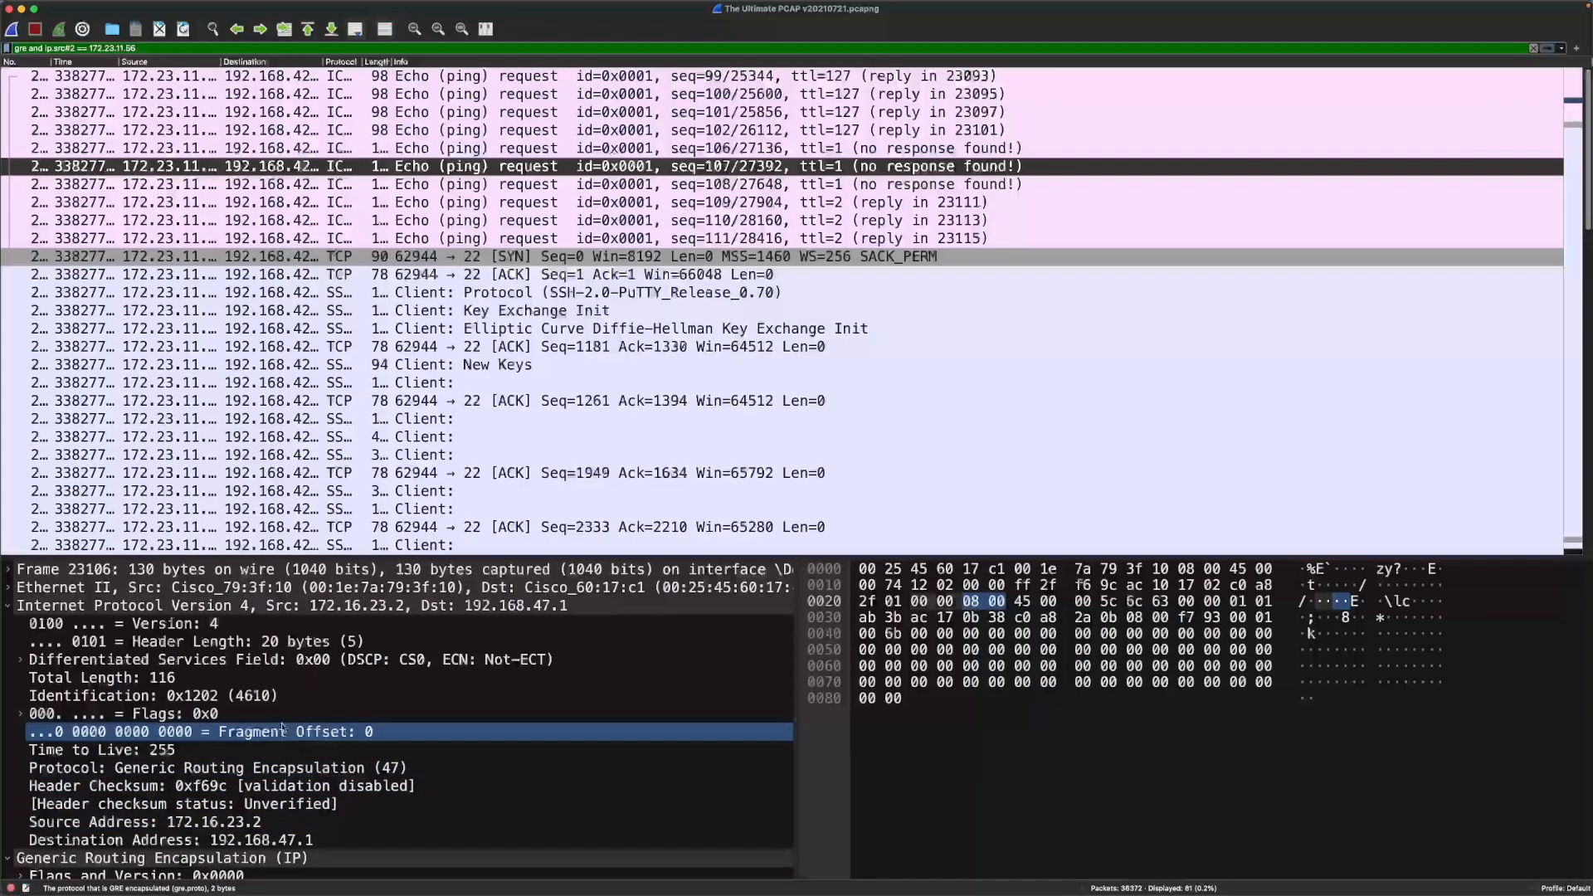
# Step: Compare the packet's outer and inner IPv4 source addresses with the ip.src#2 term in the display filter
pyautogui.scroll(-5, 220, 821)
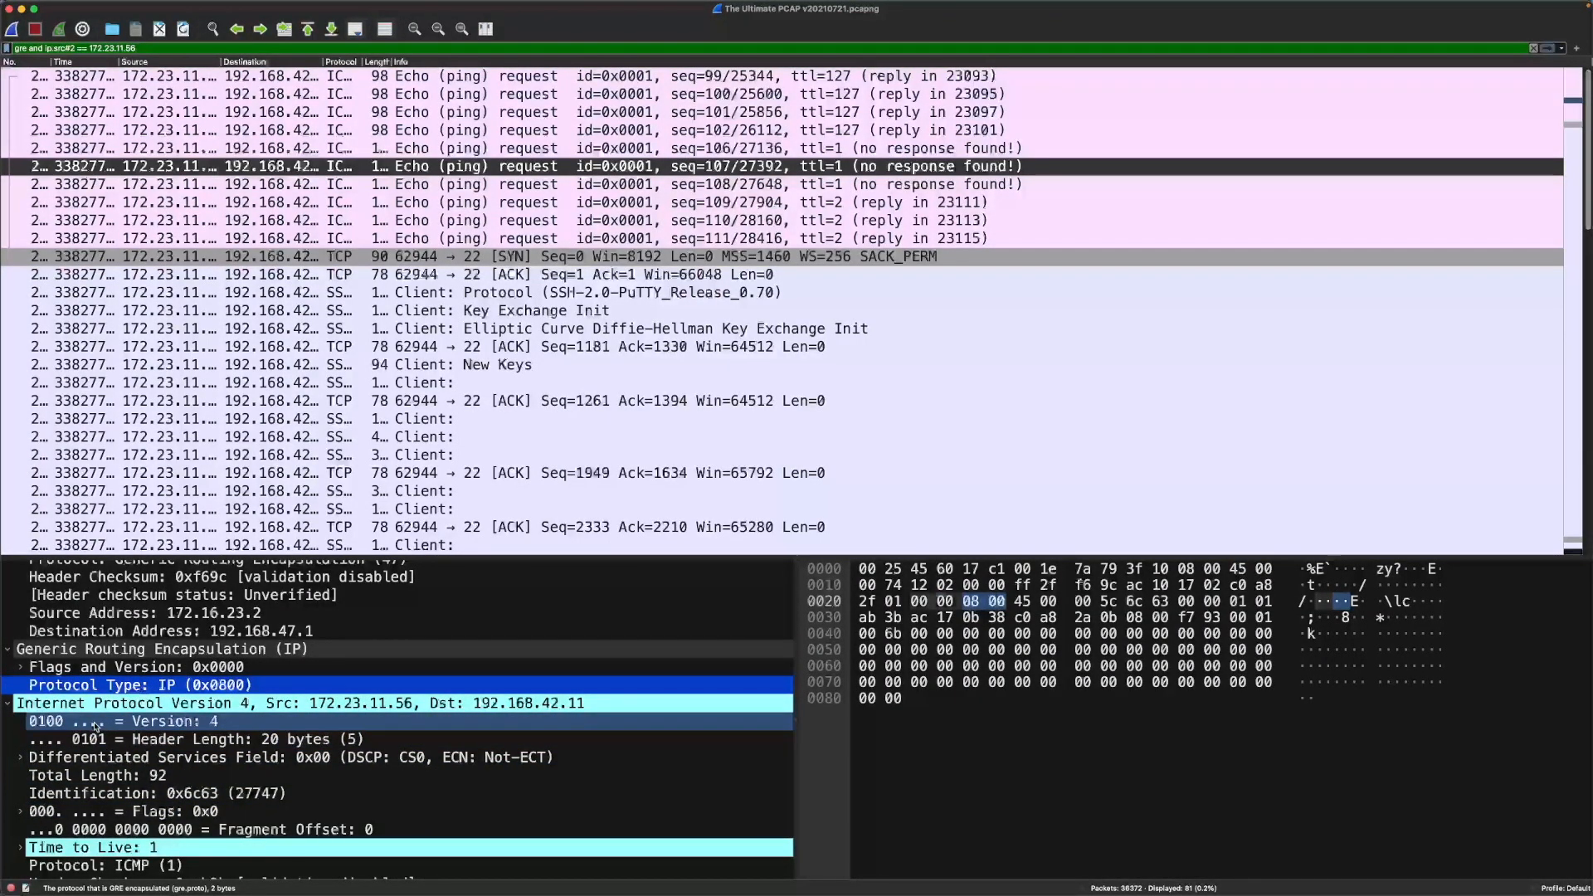
pyautogui.scroll(4, 135, 719)
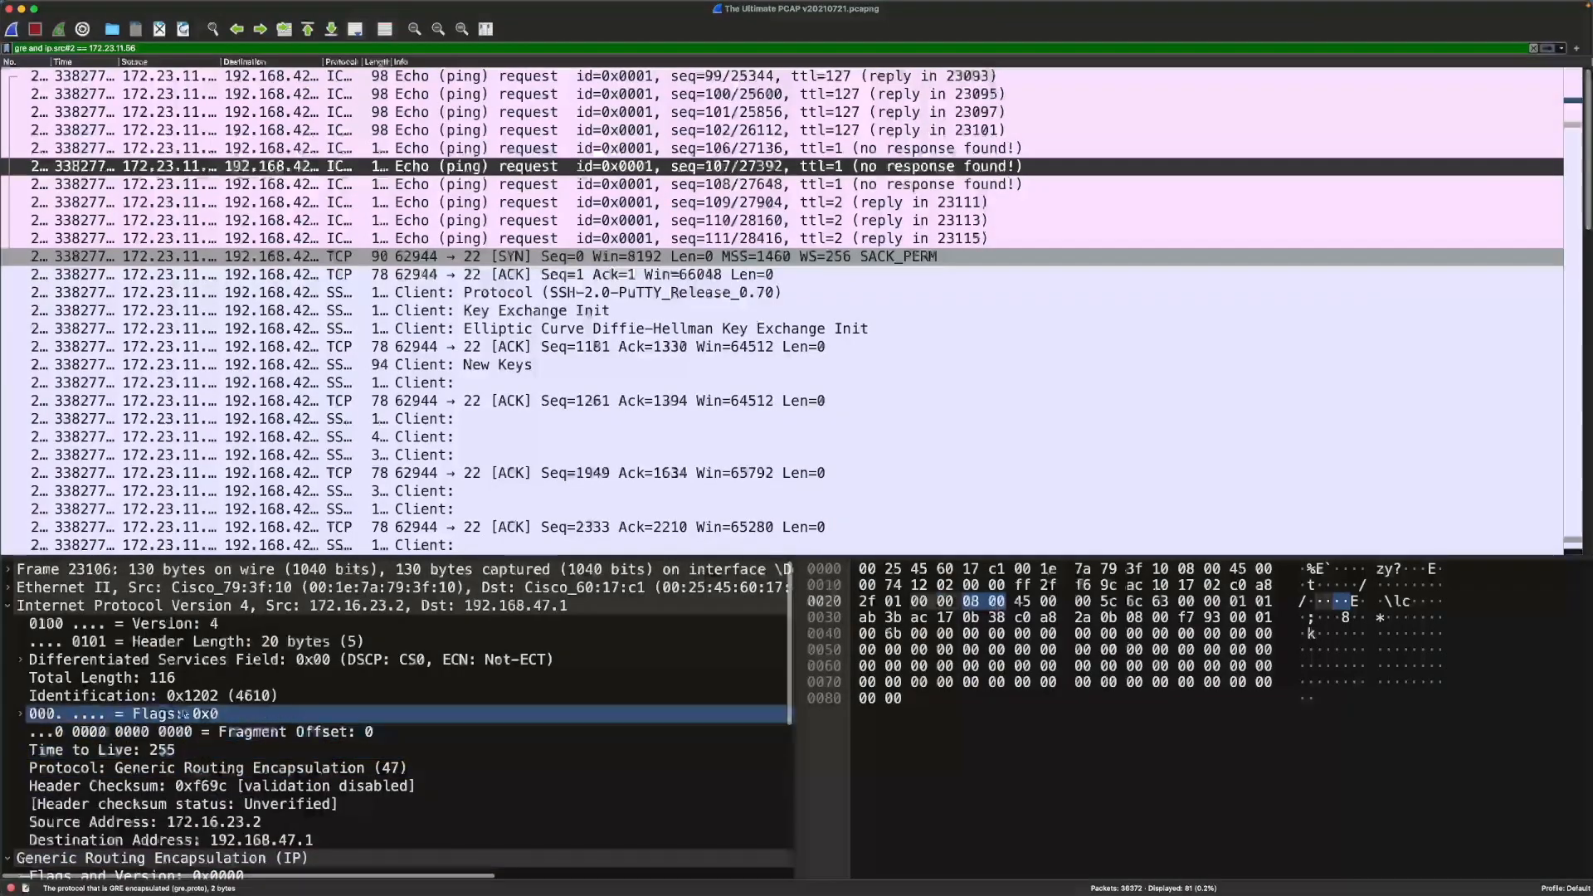
pyautogui.scroll(-5, 297, 815)
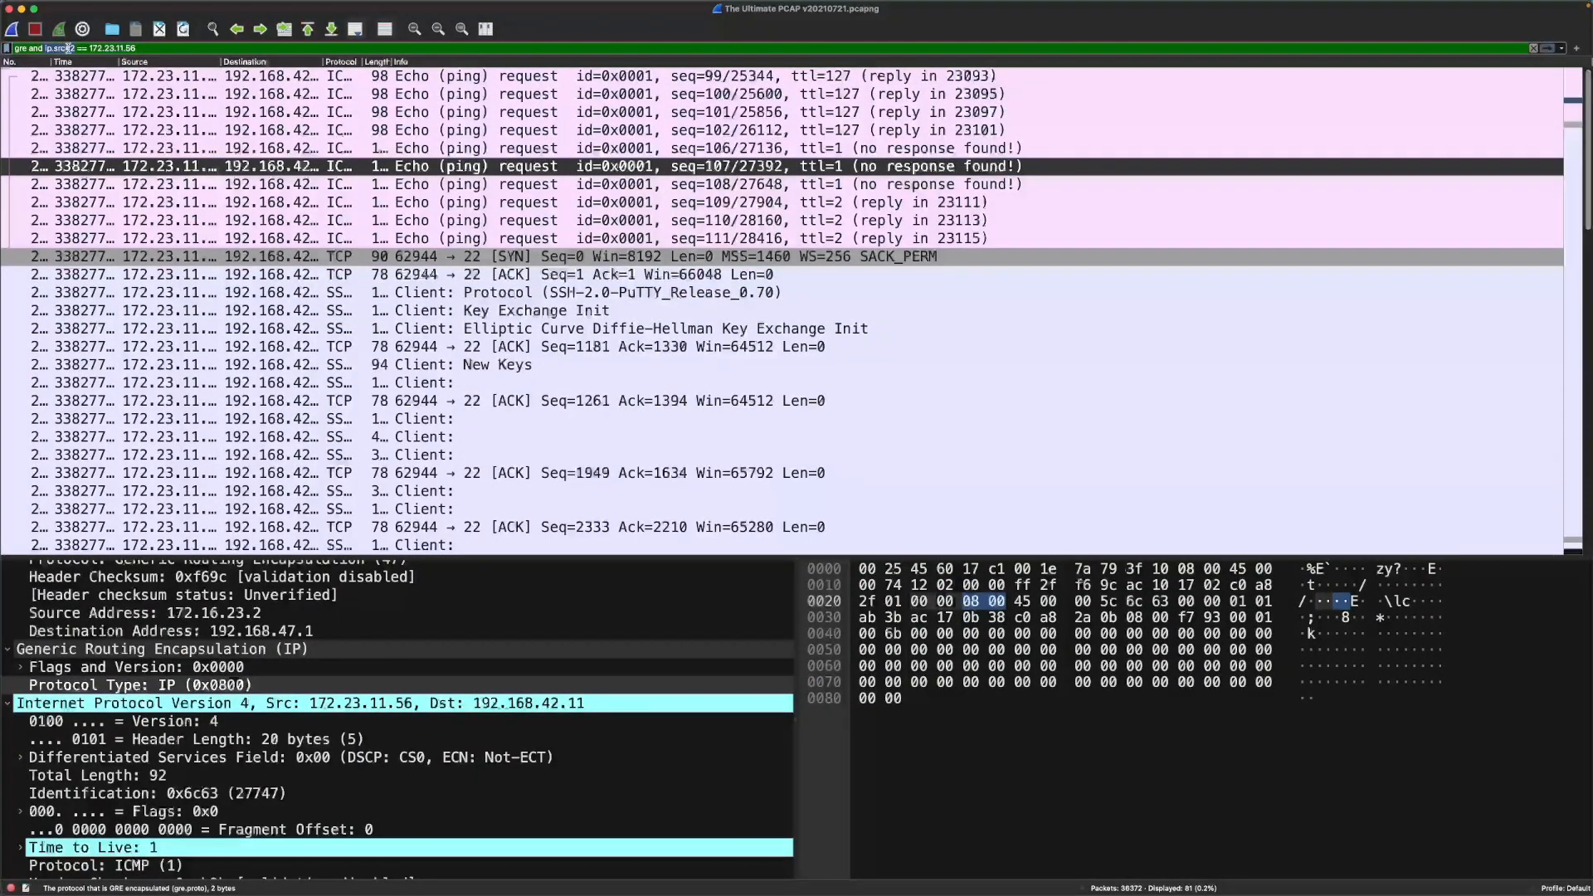
pyautogui.scroll(5, 242, 657)
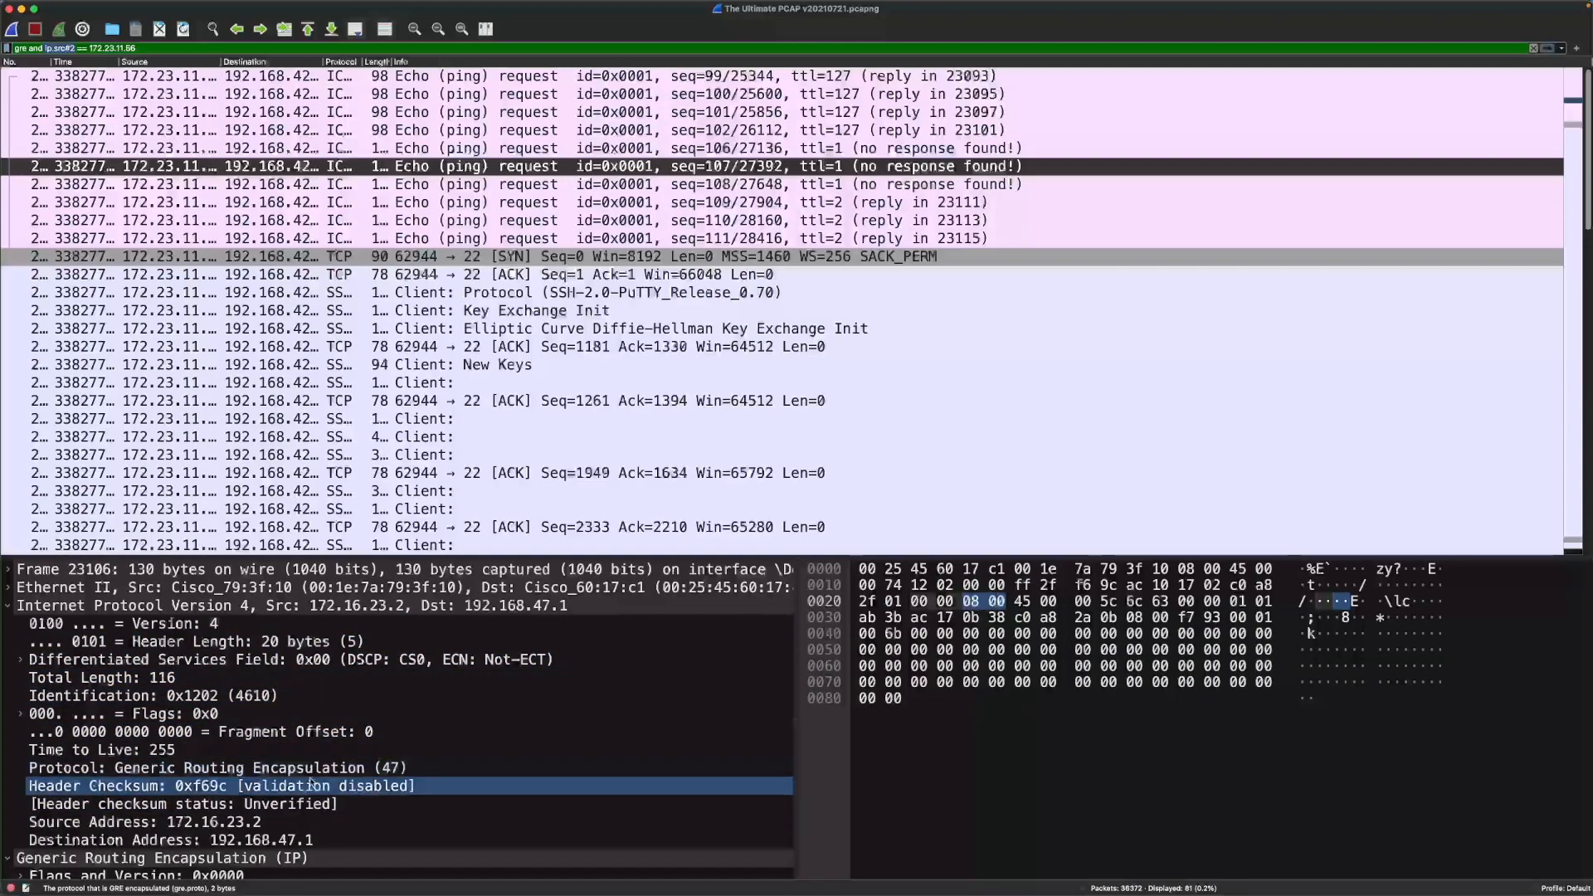
pyautogui.scroll(-4, 141, 738)
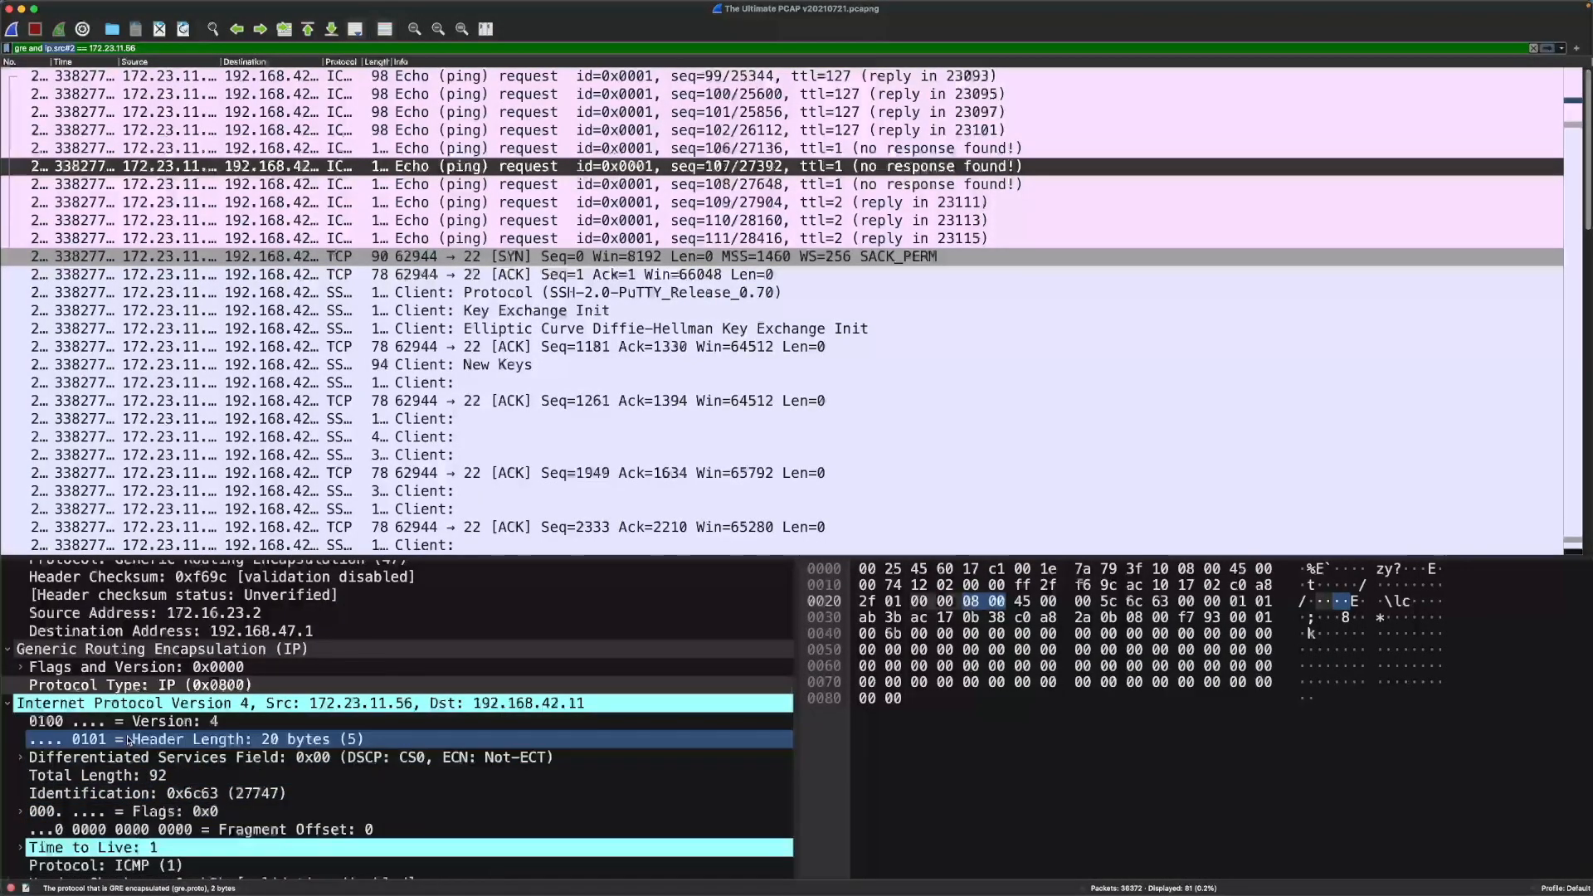
pyautogui.scroll(-2, 161, 746)
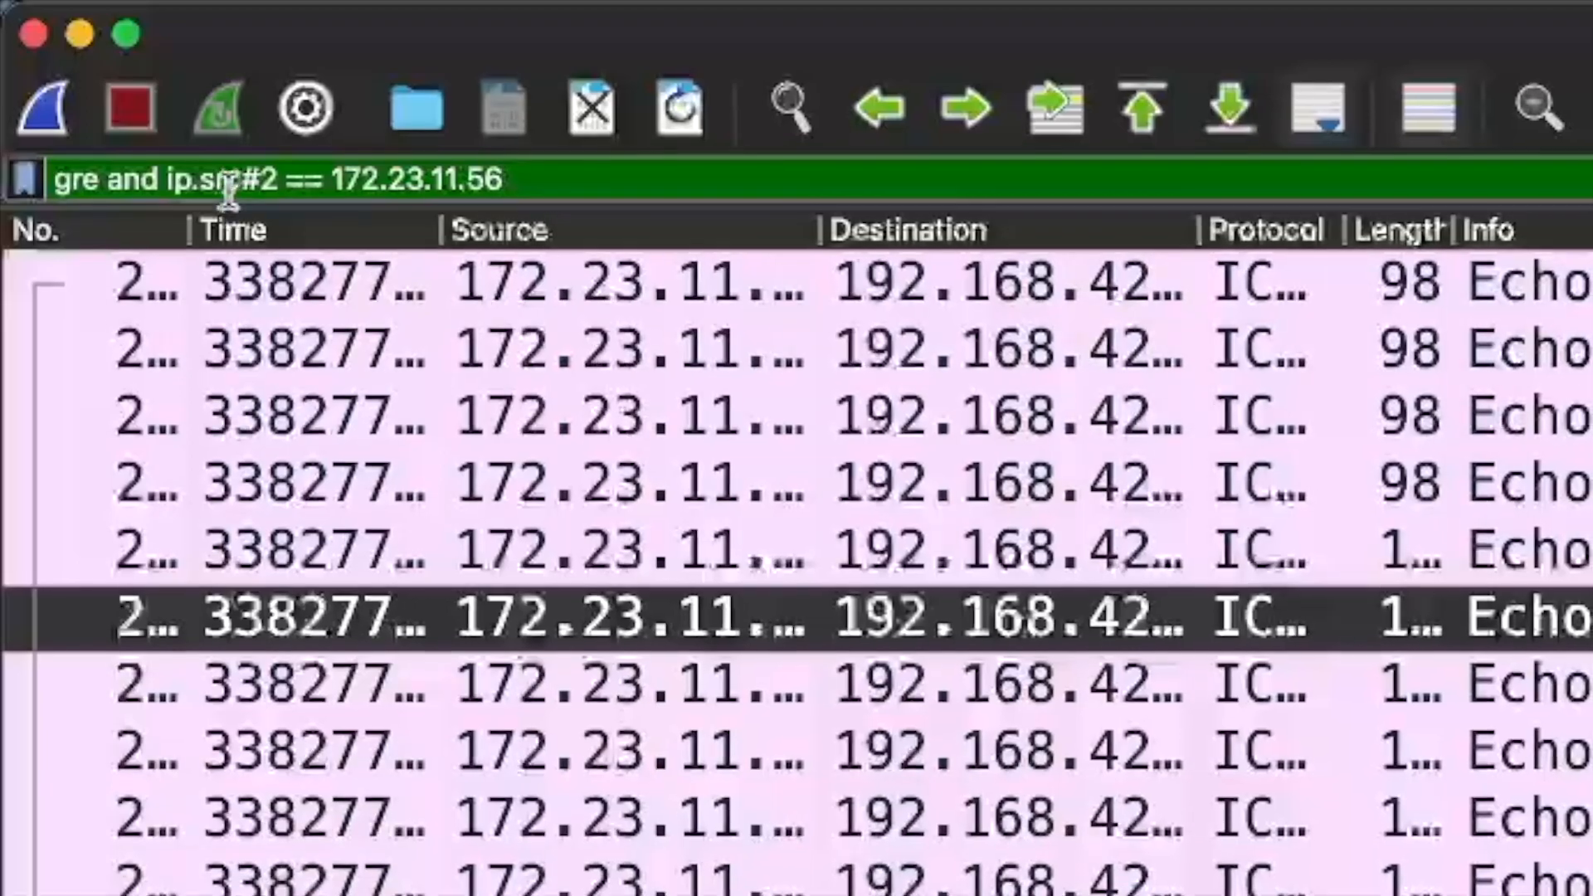
pyautogui.moveTo(168, 176); pyautogui.dragTo(290, 175)
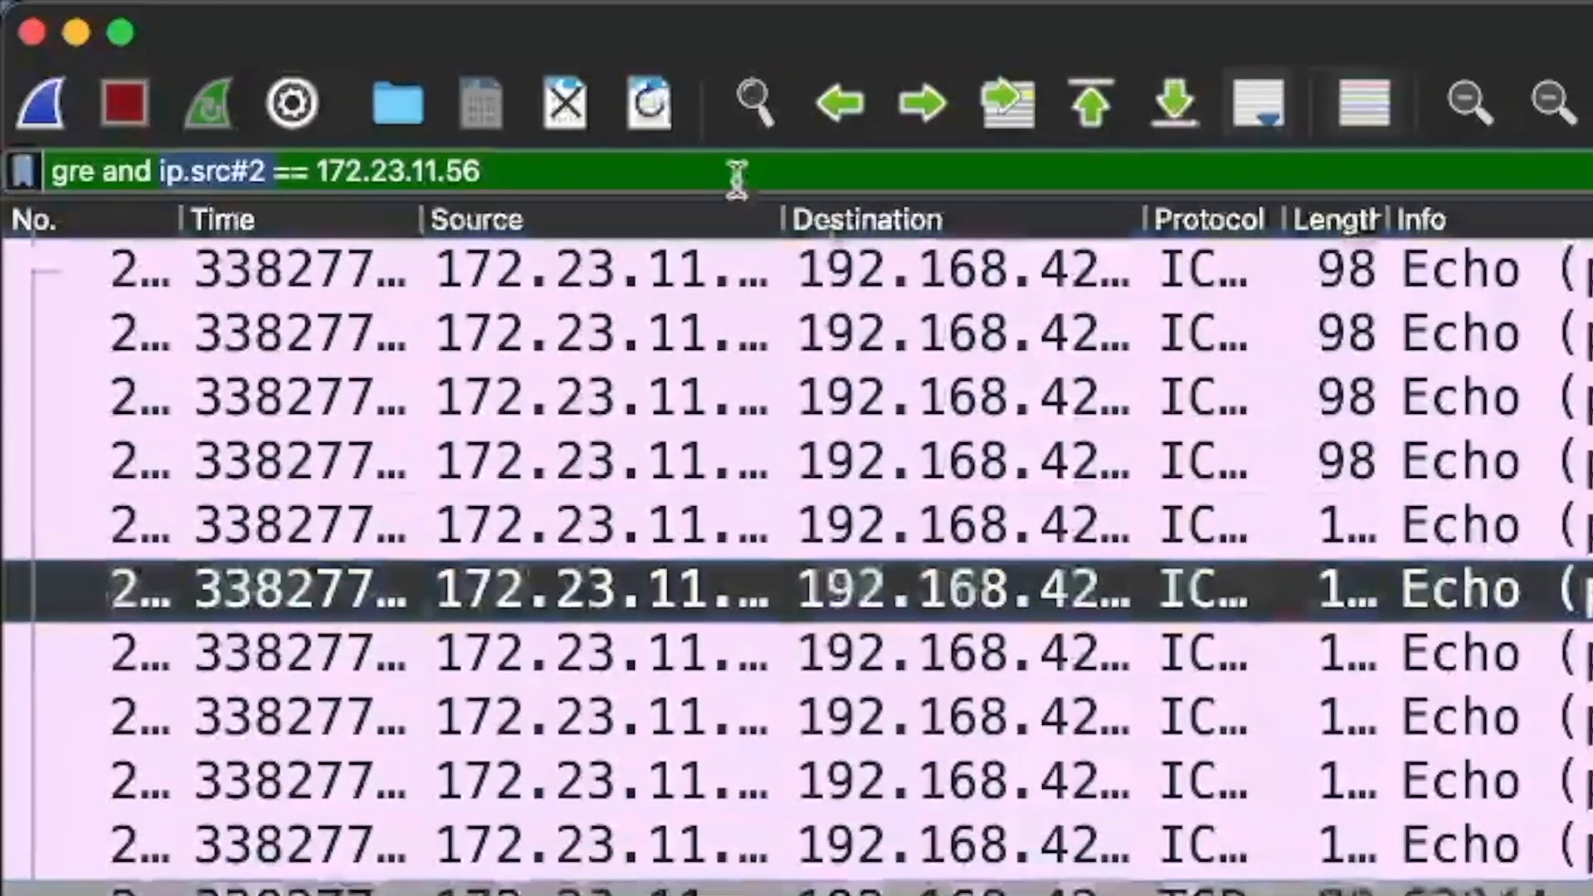
pyautogui.click(722, 176)
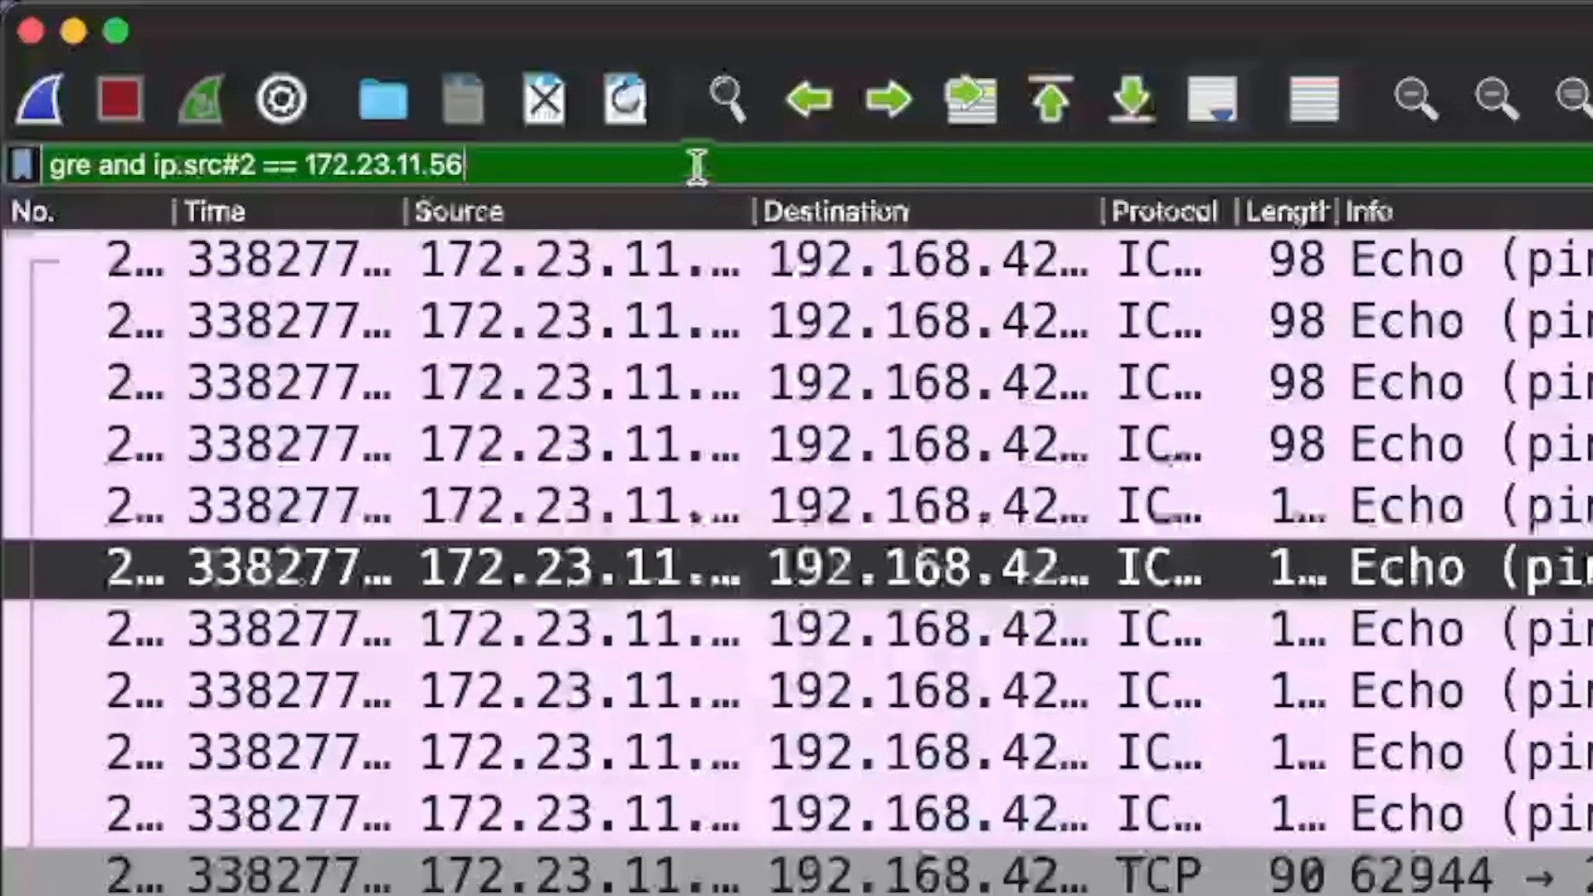
# Step: Replace the display filter with tcp, apply it, and select one of the listed packets
pyautogui.tripleClick(712, 171)
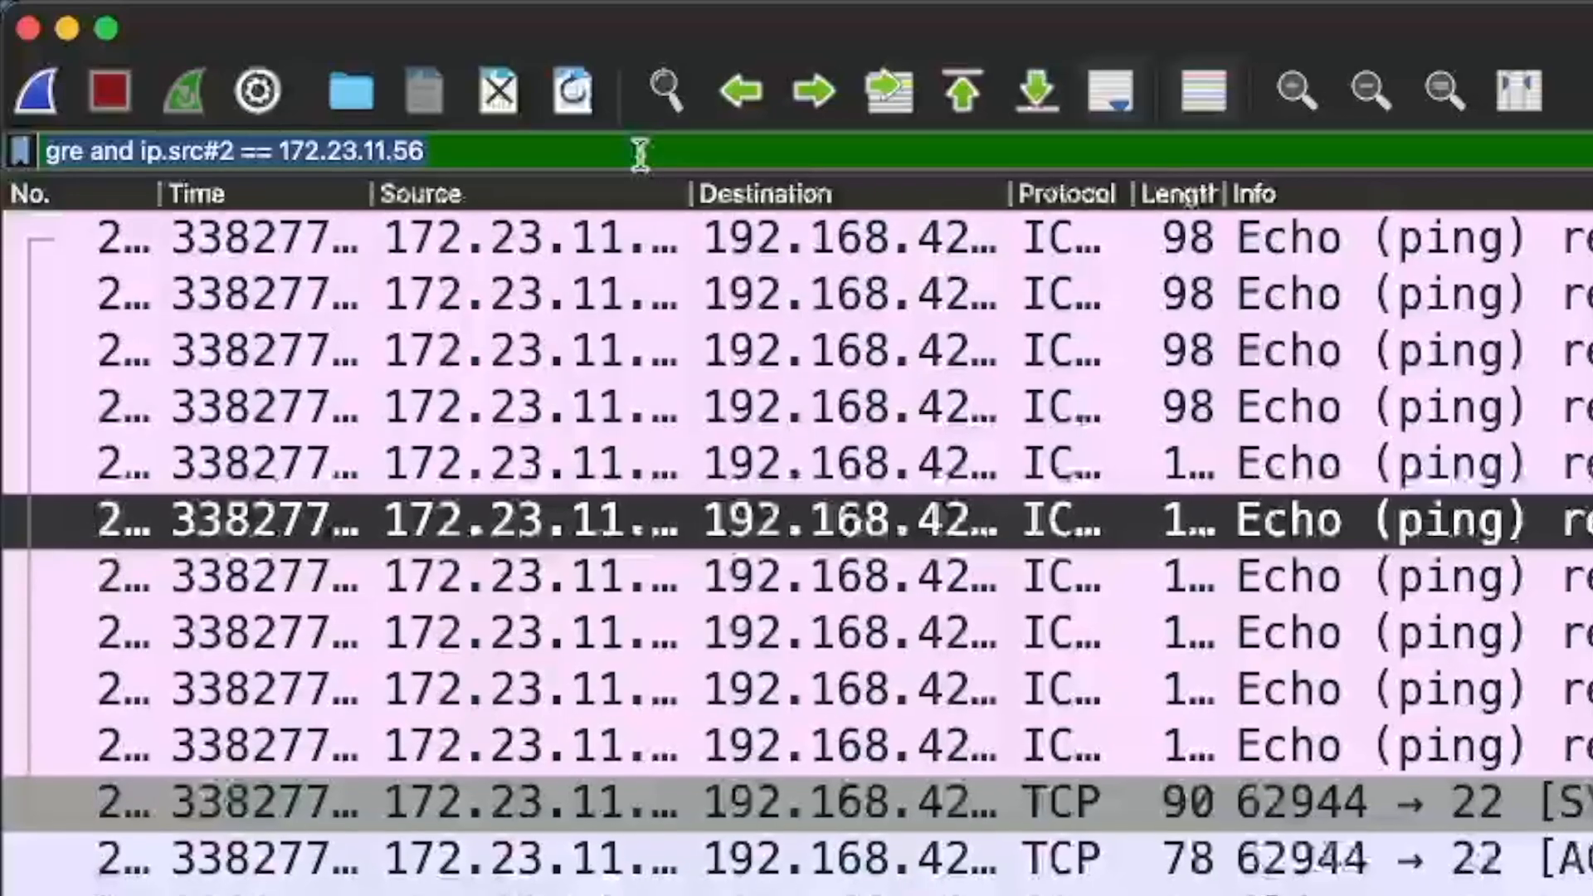
pyautogui.press('BackSpace')
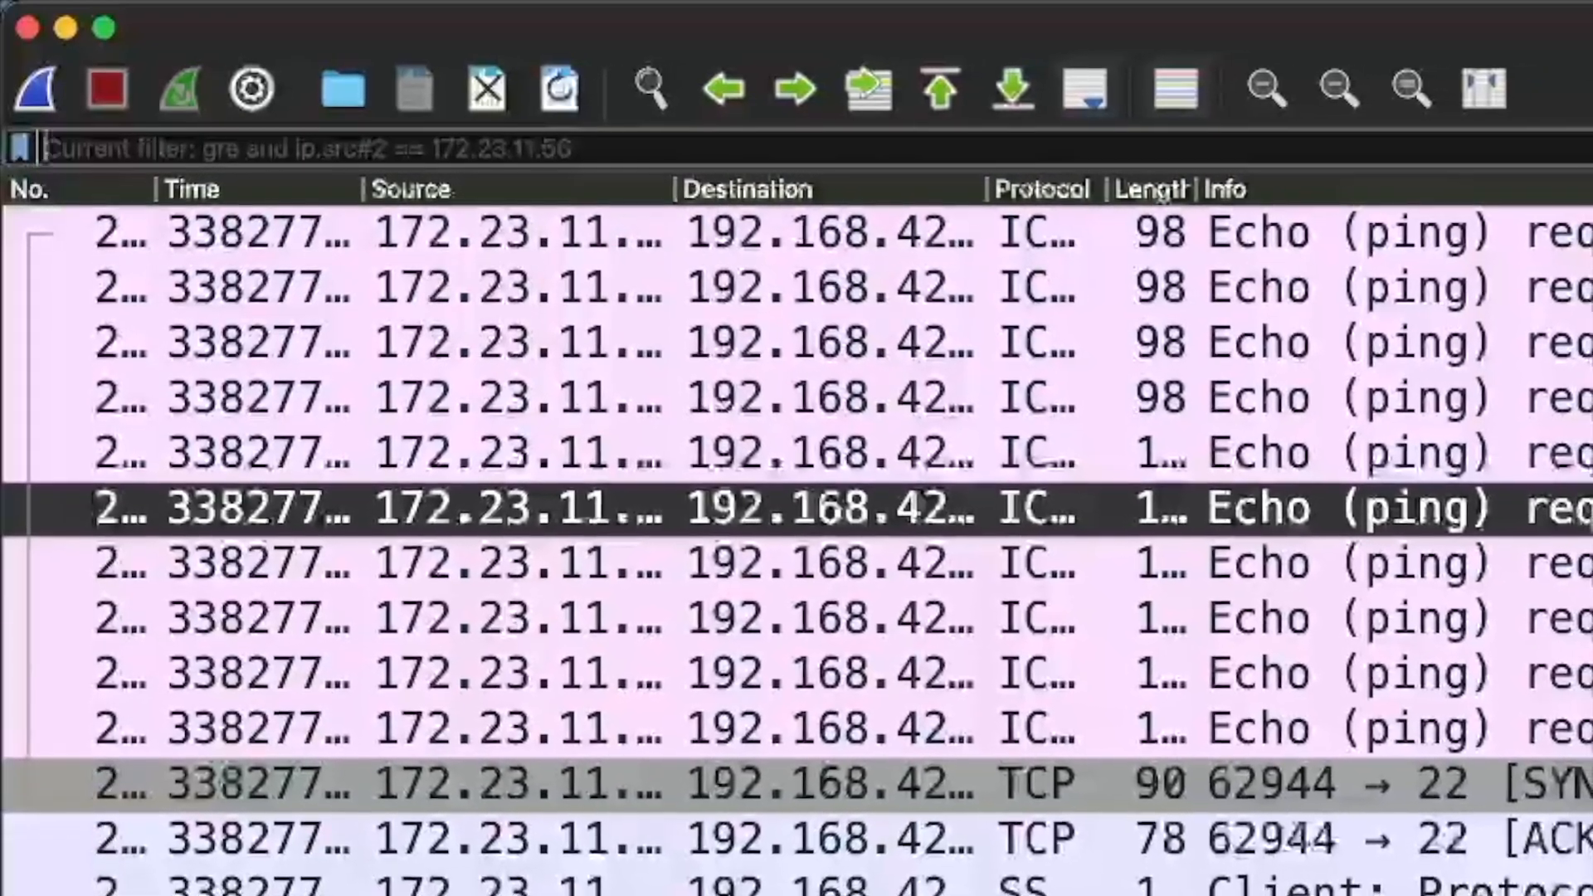
pyautogui.write('tcp')
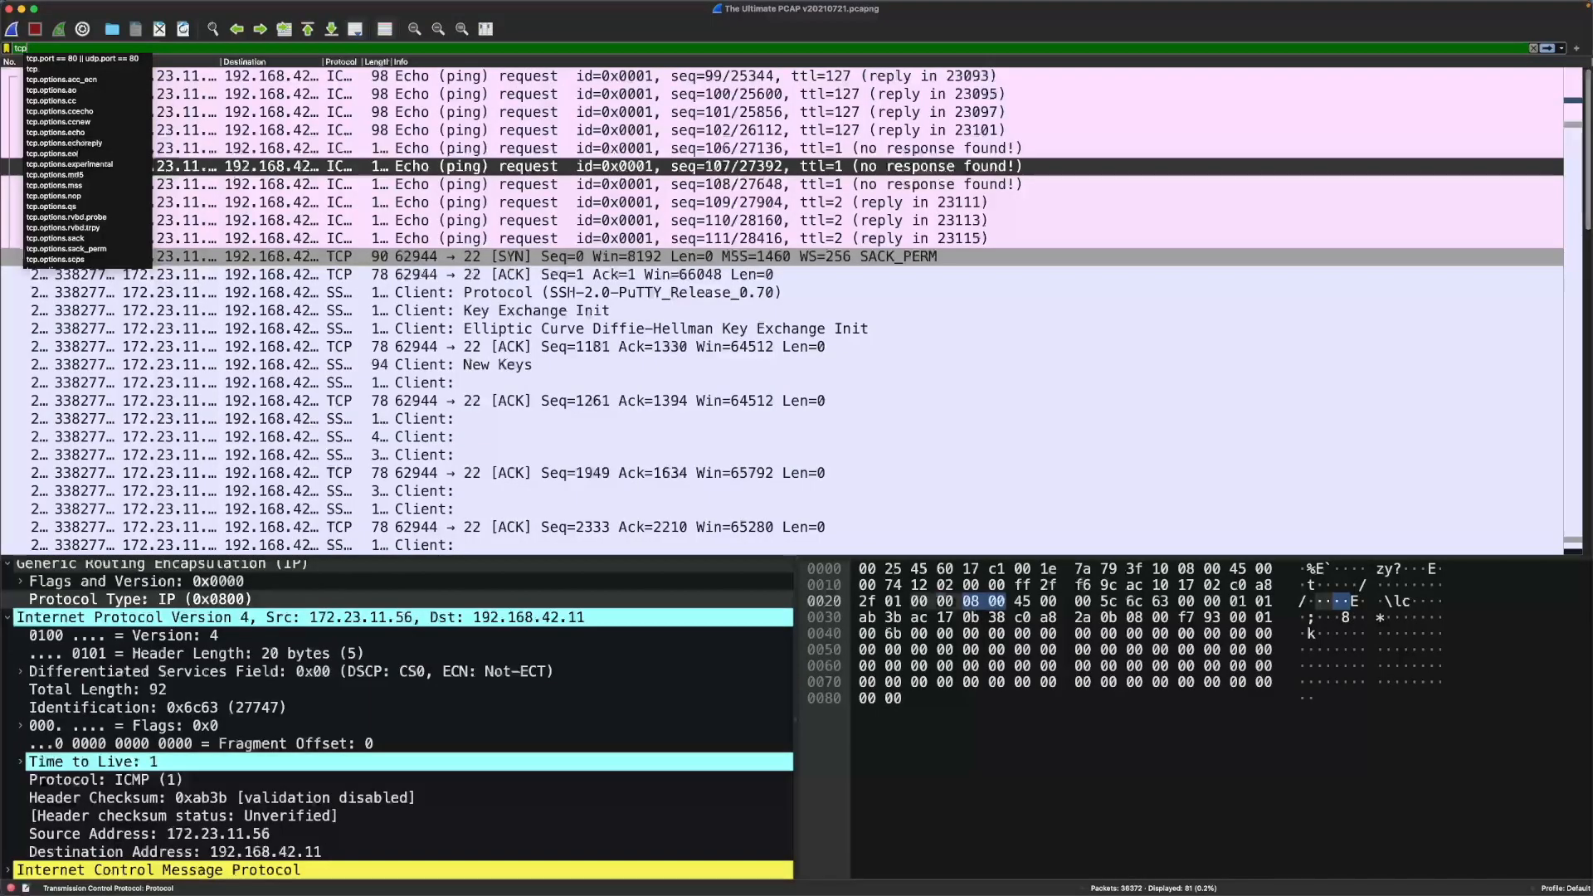
pyautogui.press('Return')
pyautogui.click(452, 365)
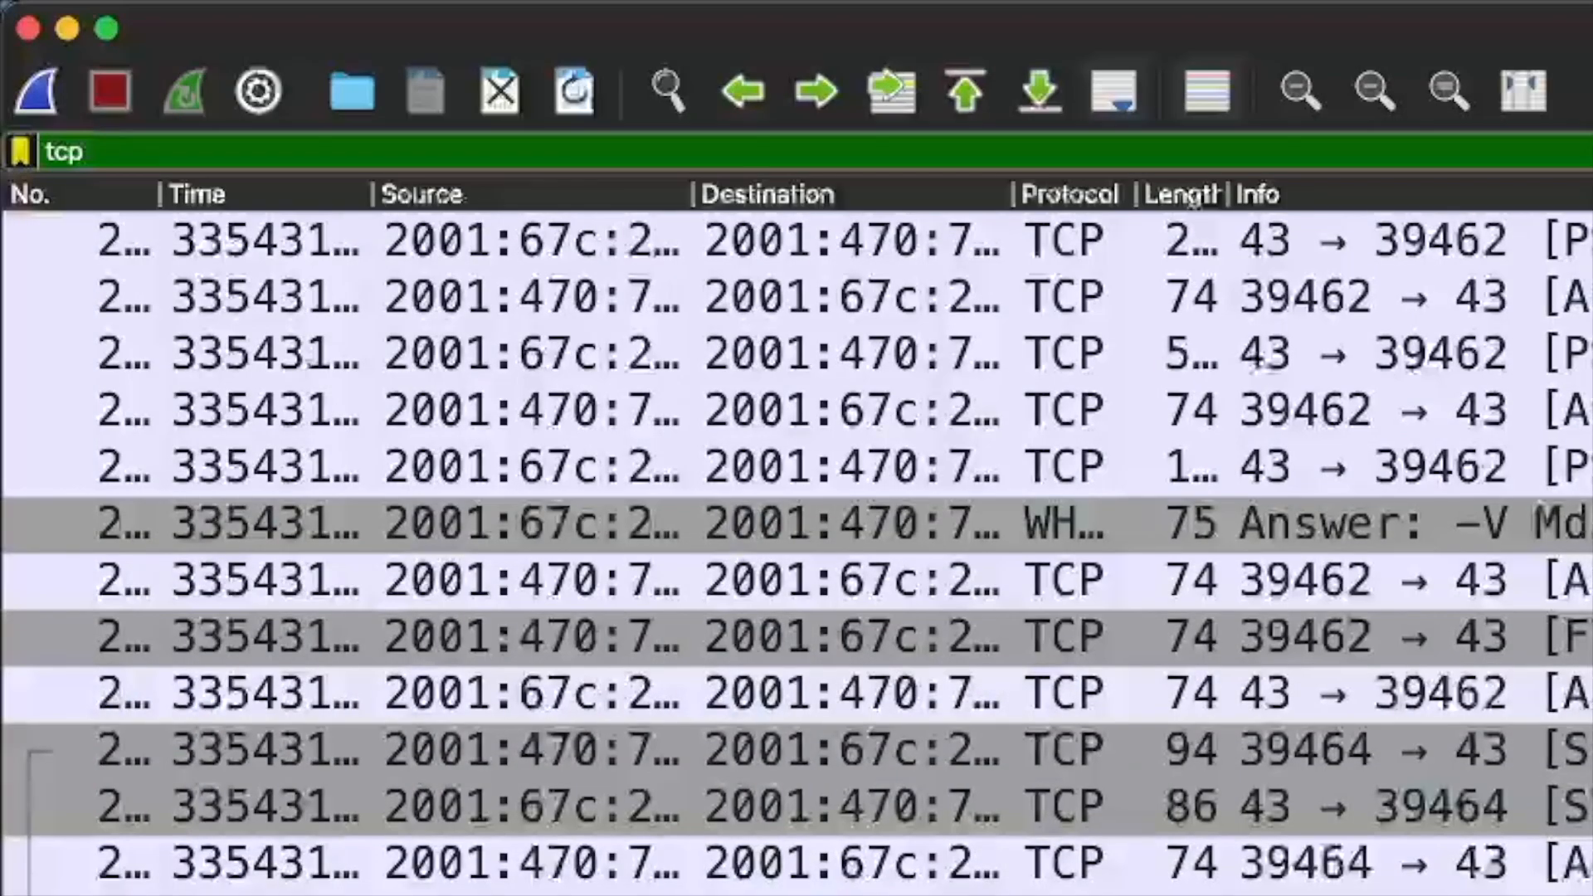
# Step: Extend the display filter to tcp.len % 22 == 0 and apply it
pyautogui.write('.len')
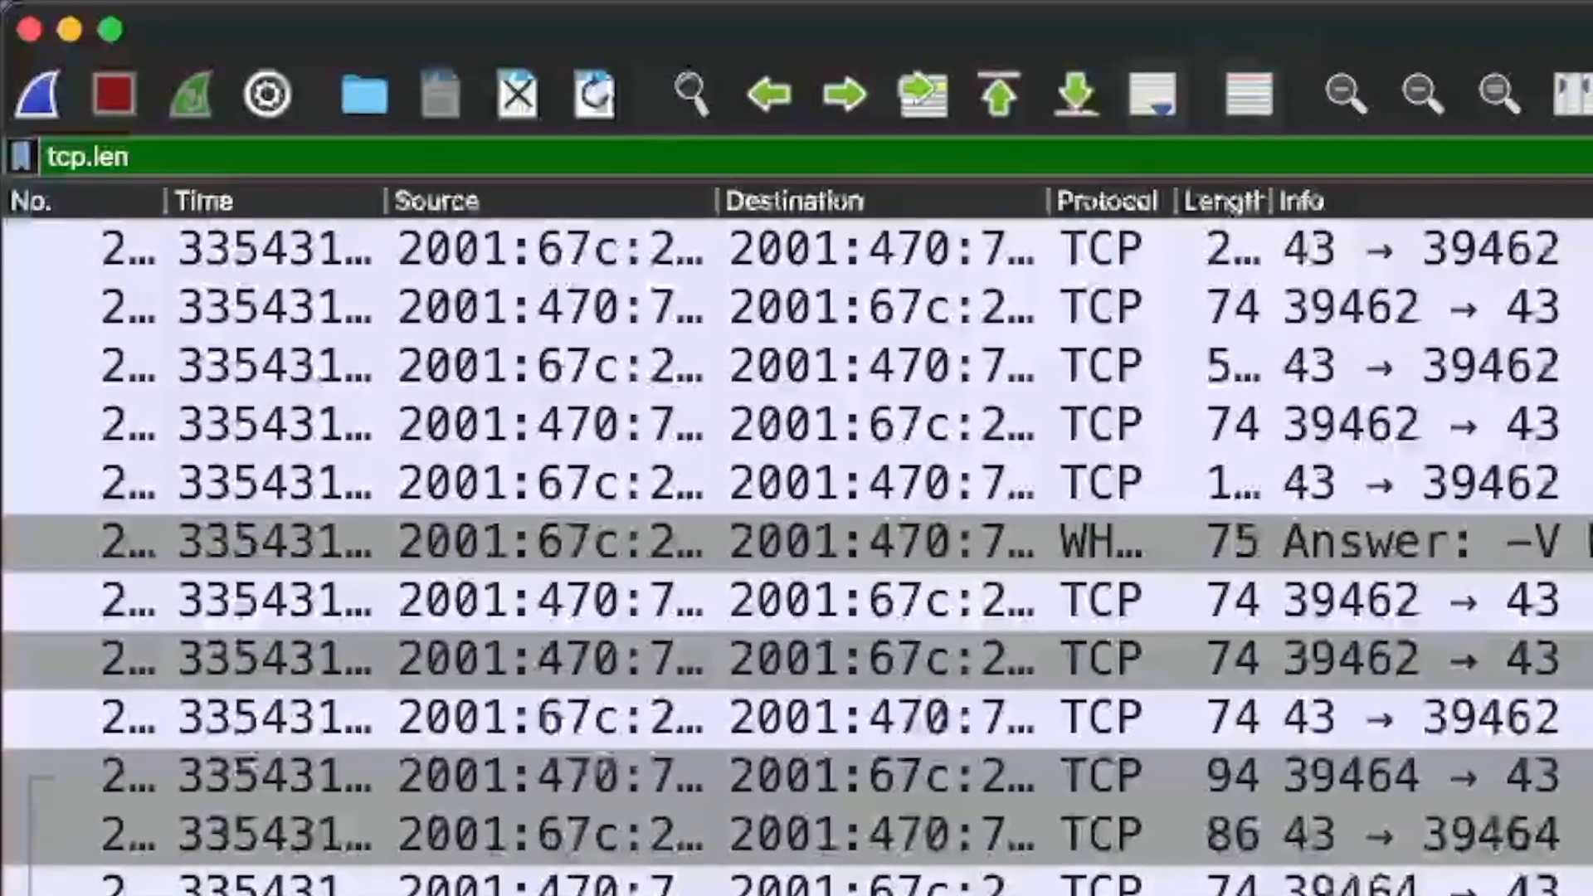
pyautogui.write('%')
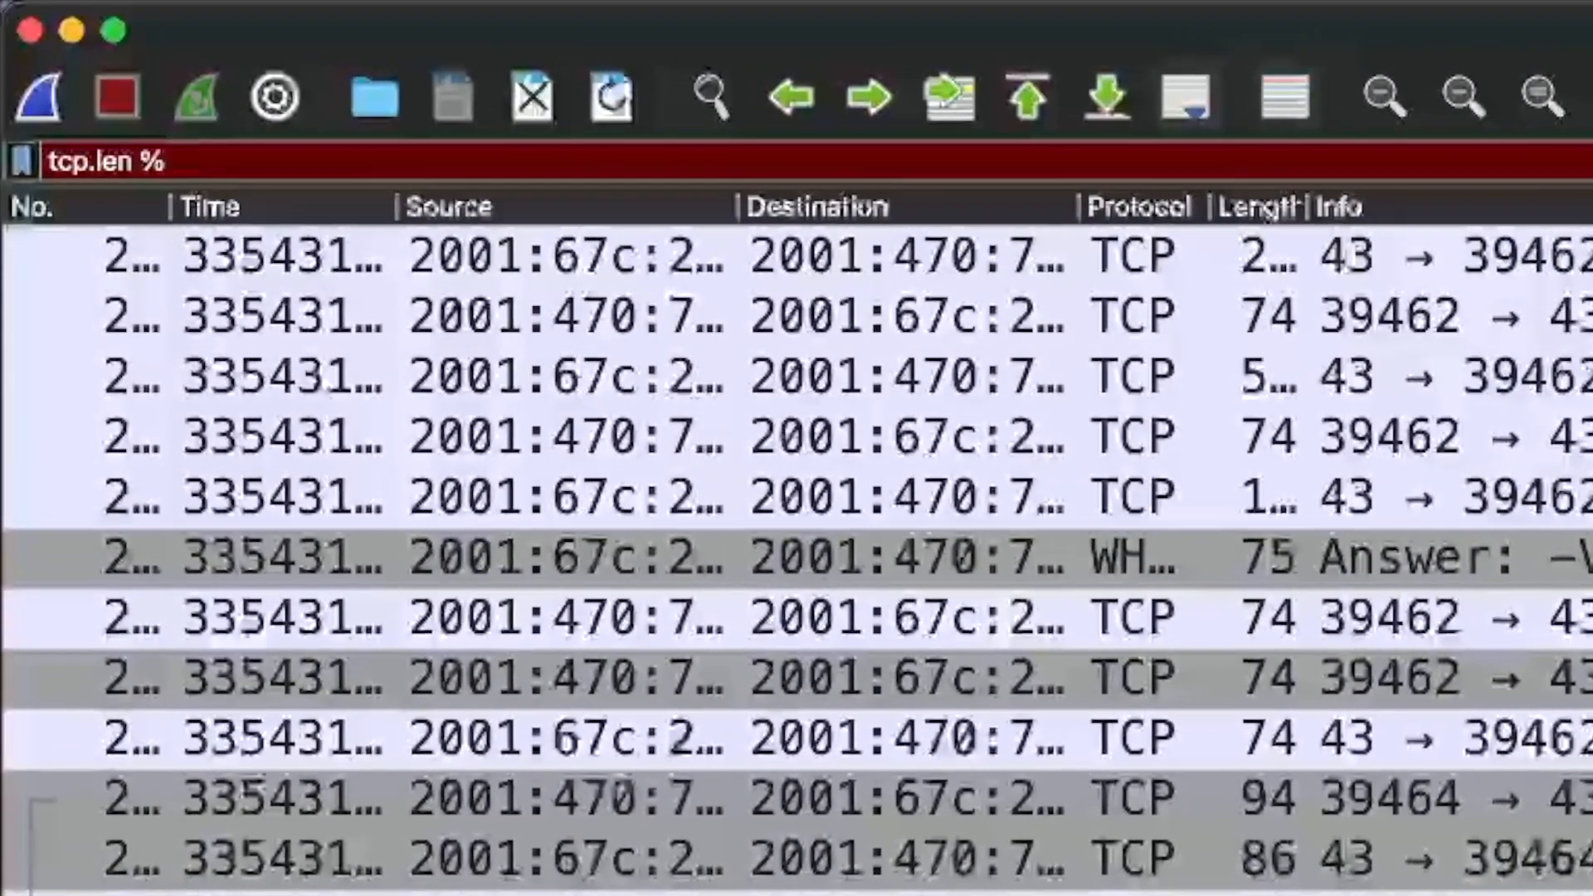
pyautogui.write(' 22 == 0')
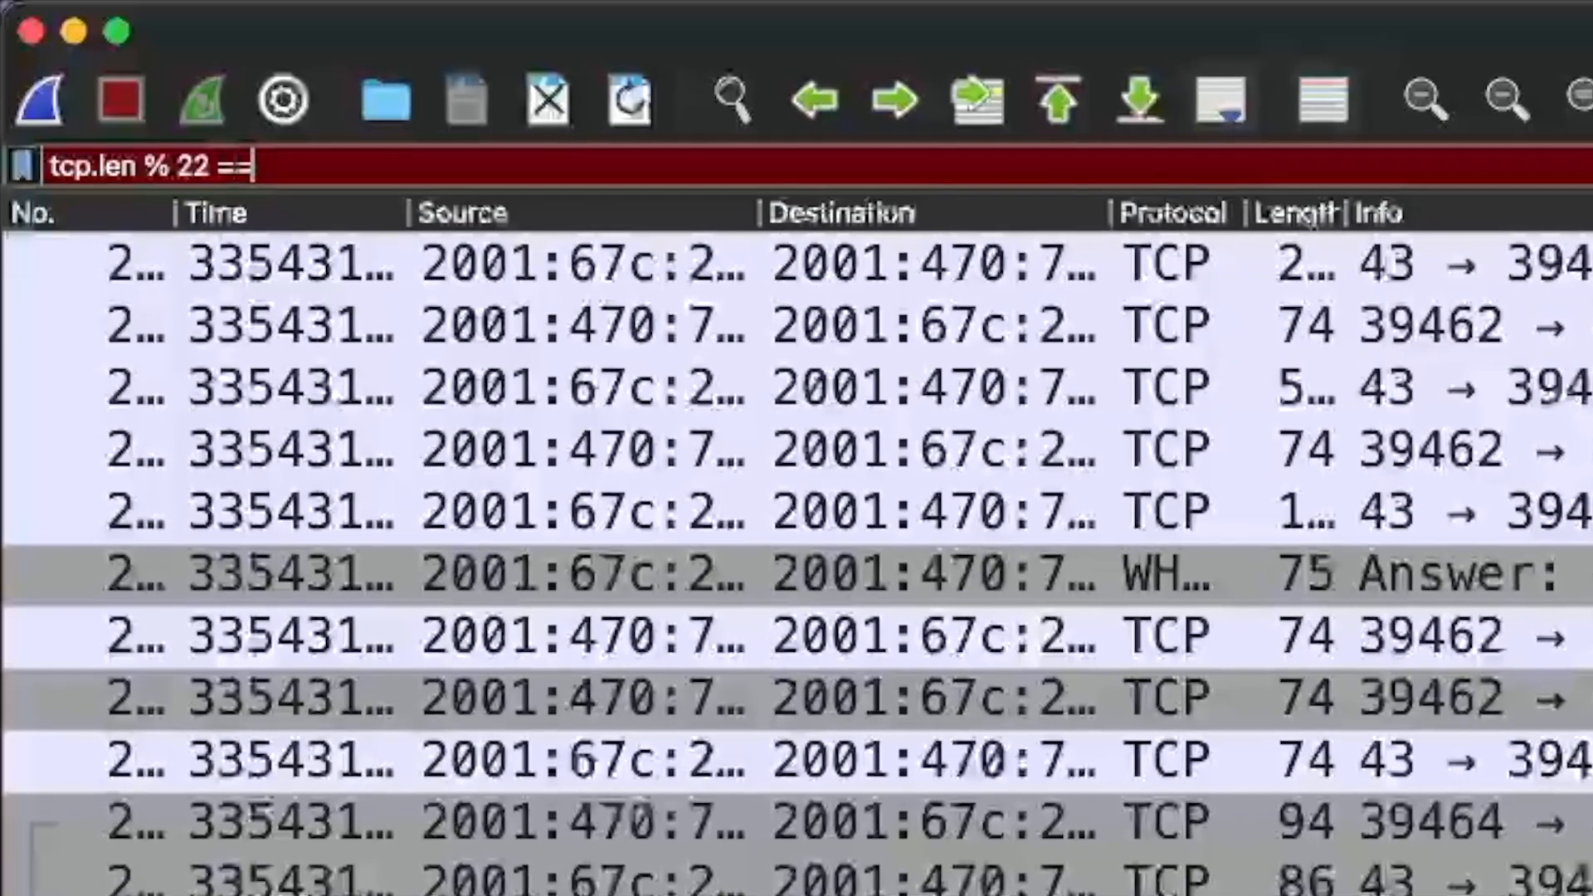
pyautogui.press('Return')
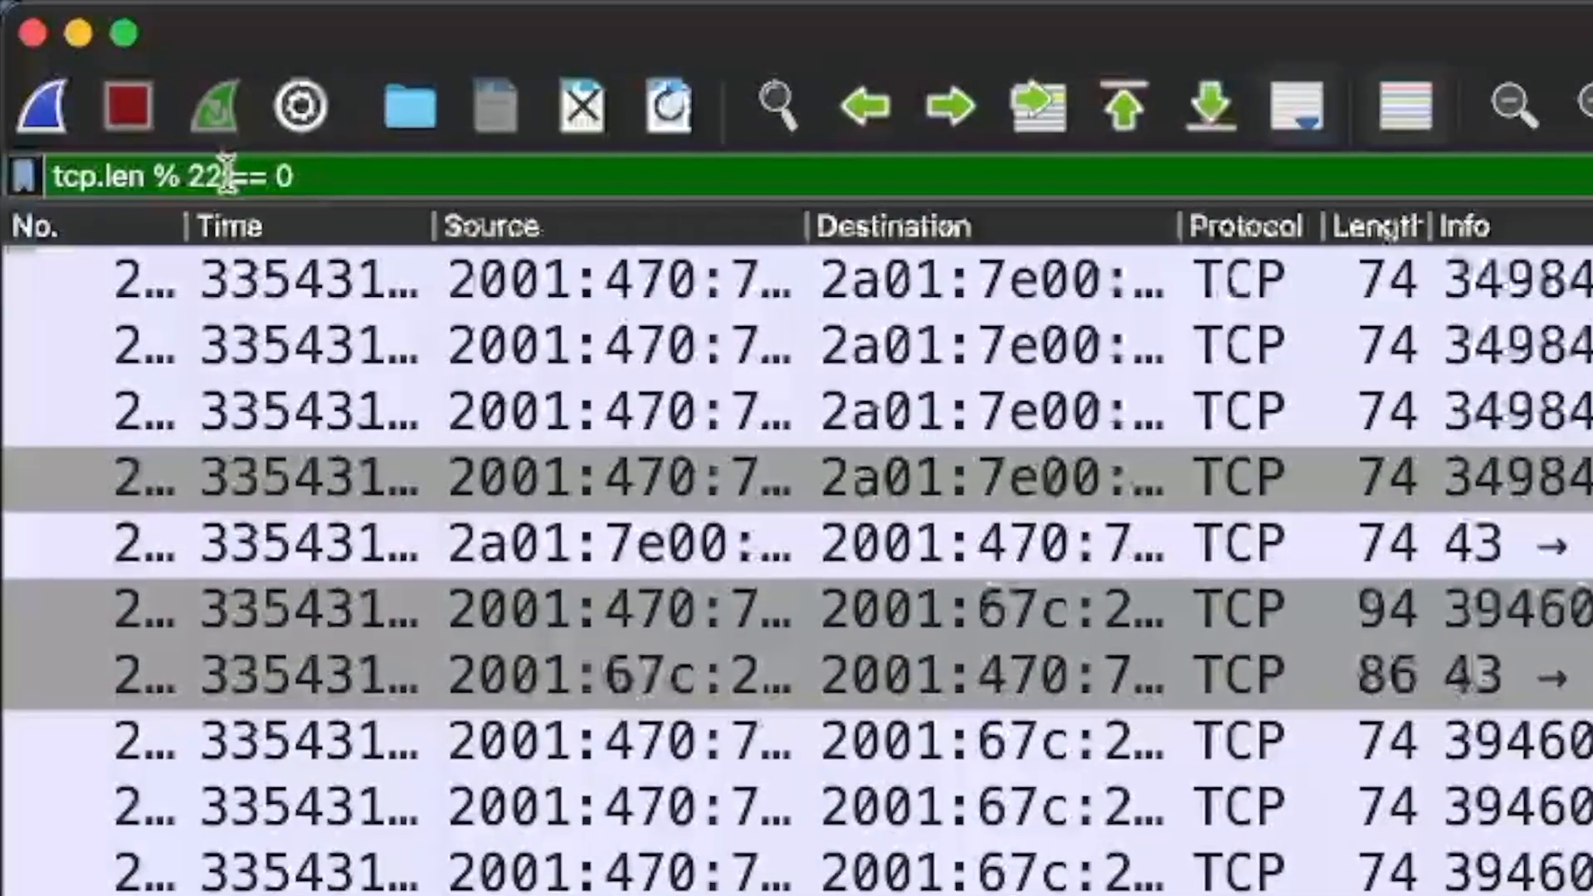
# Step: Change the filter's modulo divisor to 512 and select the port 39460 ACK packet with Seq=19 and Ack=648
pyautogui.click(233, 179)
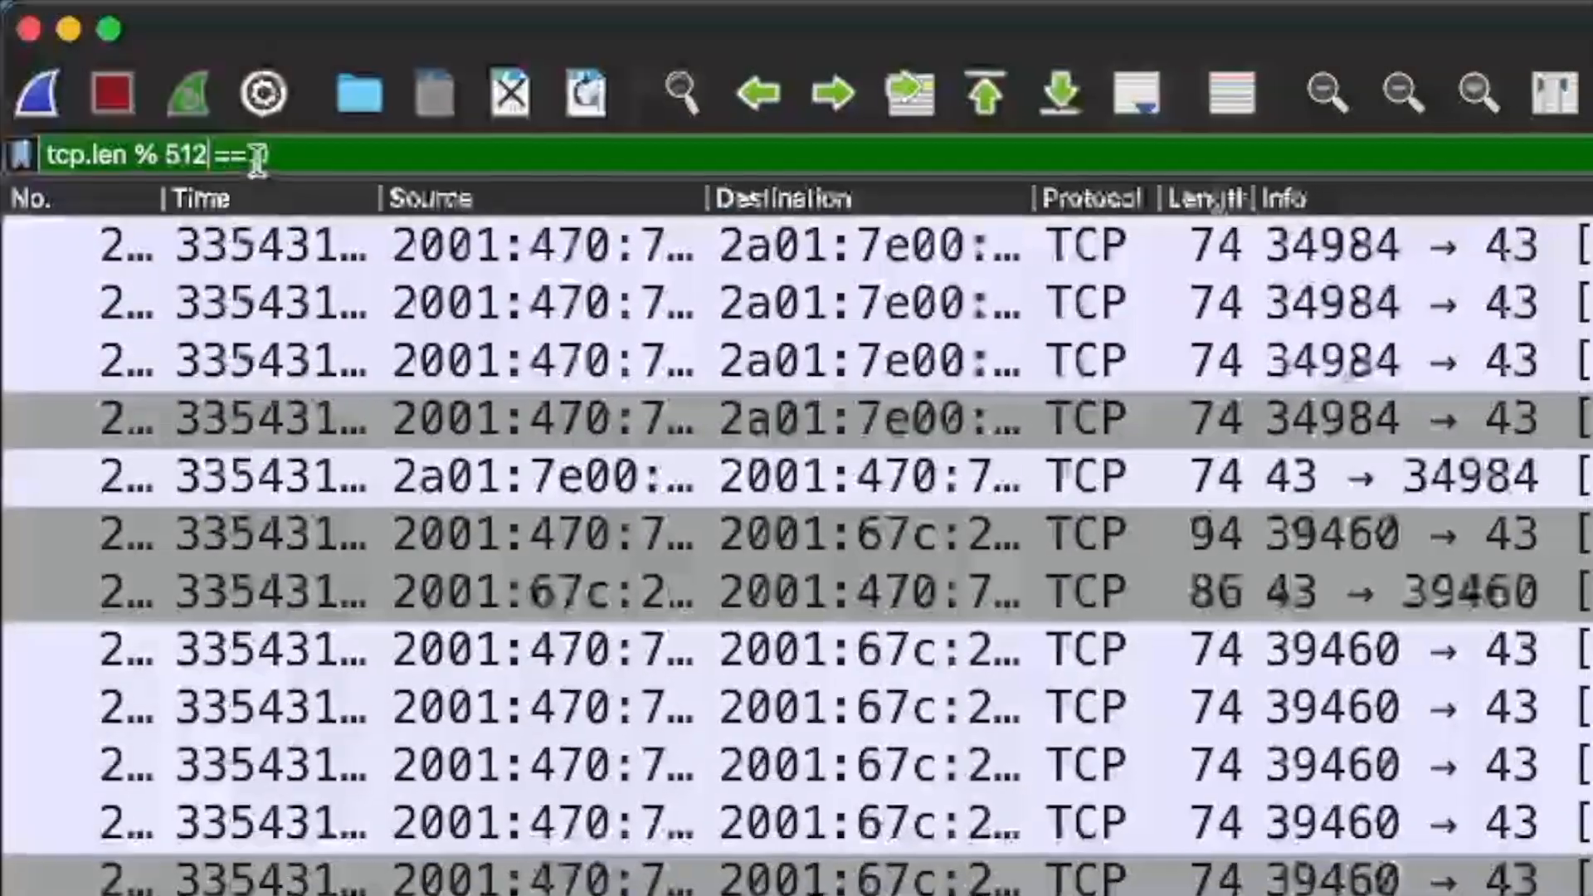
pyautogui.click(1415, 764)
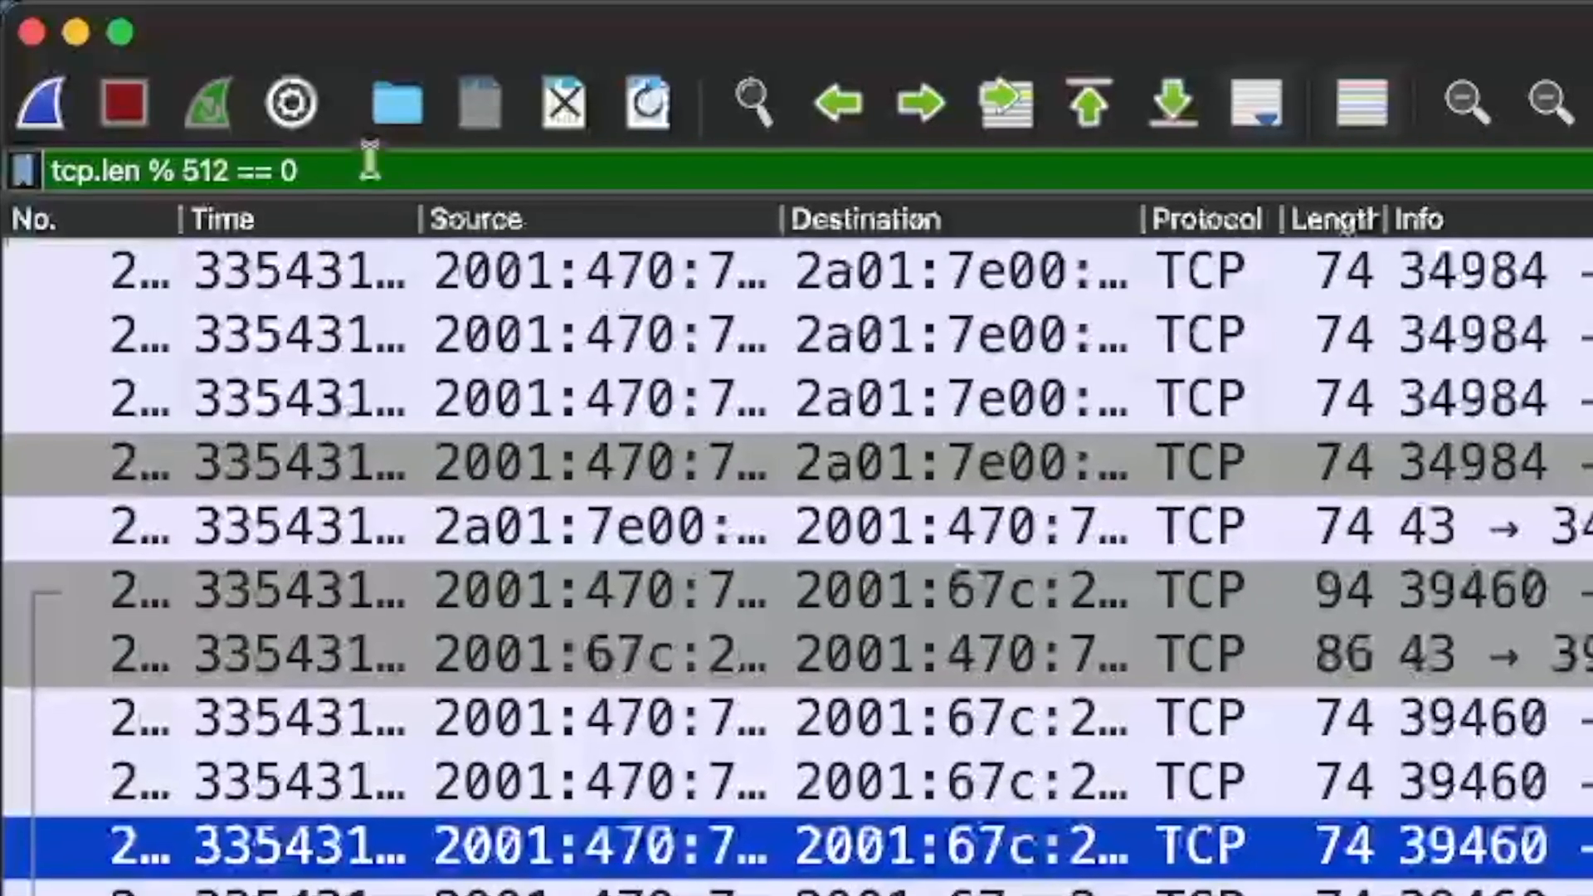
# Step: Clear the tcp.len expression from the display filter
pyautogui.click(369, 162)
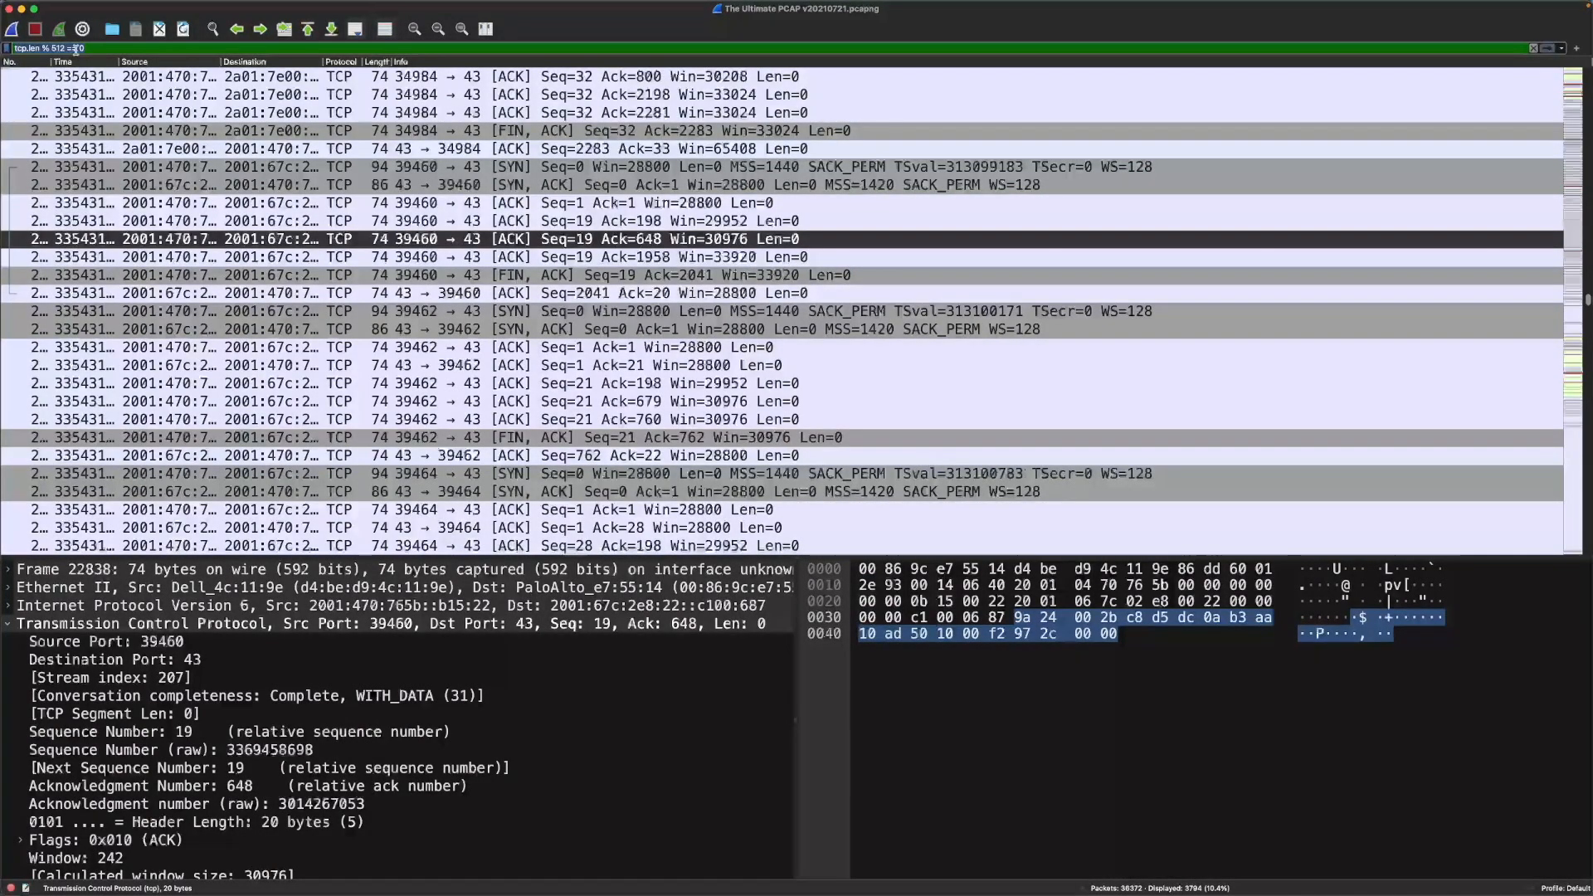
pyautogui.press('super+a')
pyautogui.press('BackSpace')
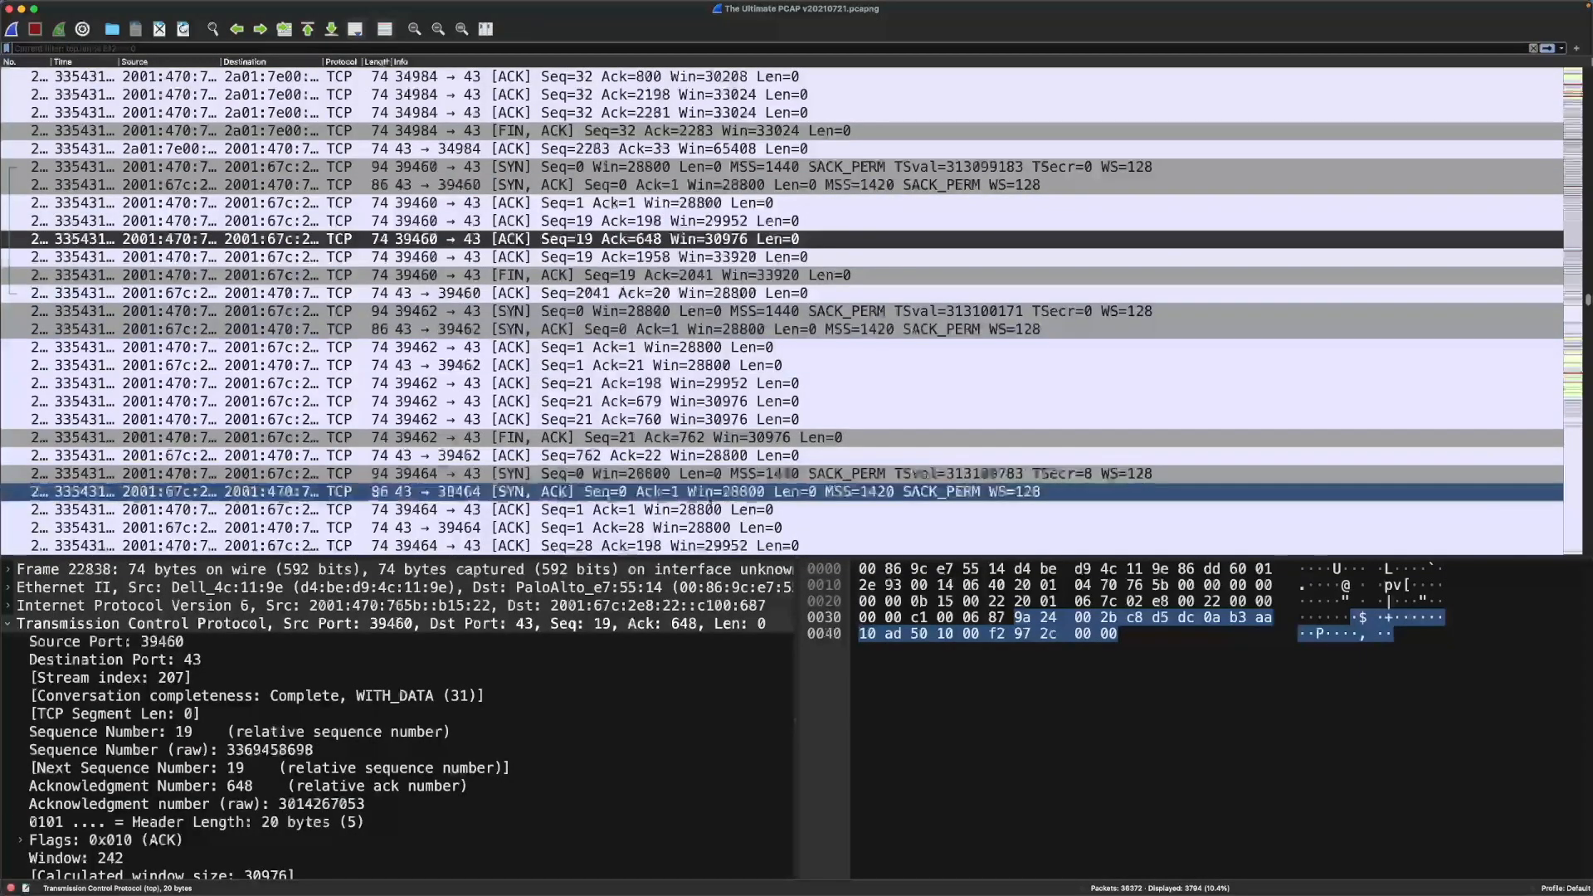
# Step: Enlarge the packet details and bytes area and enter tcp.payload as the display filter
pyautogui.moveTo(803, 555); pyautogui.dragTo(802, 463)
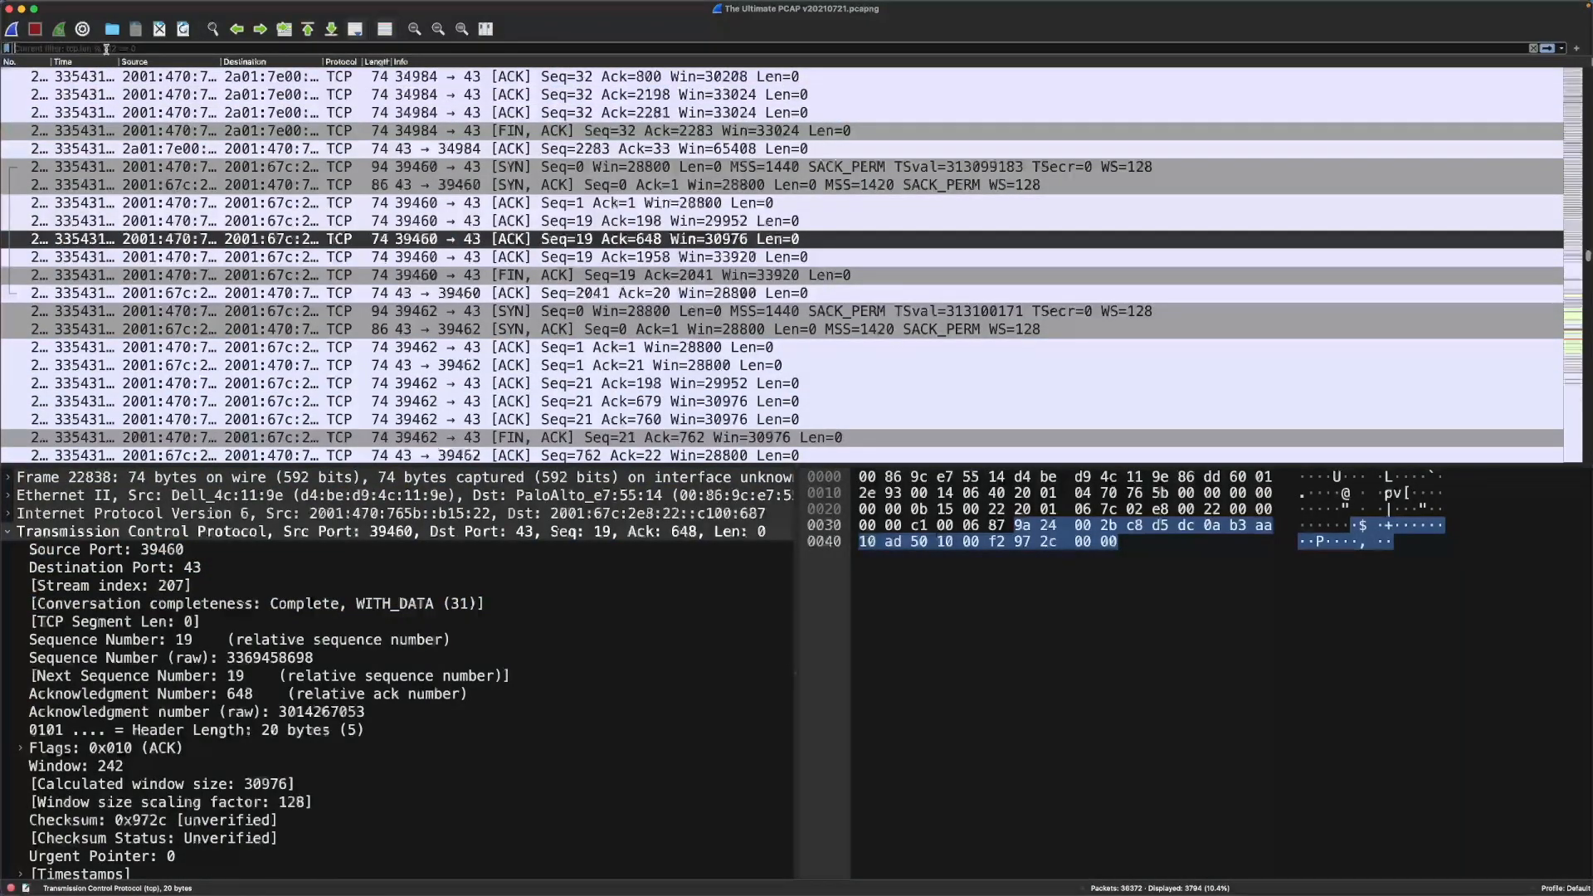
pyautogui.click(360, 573)
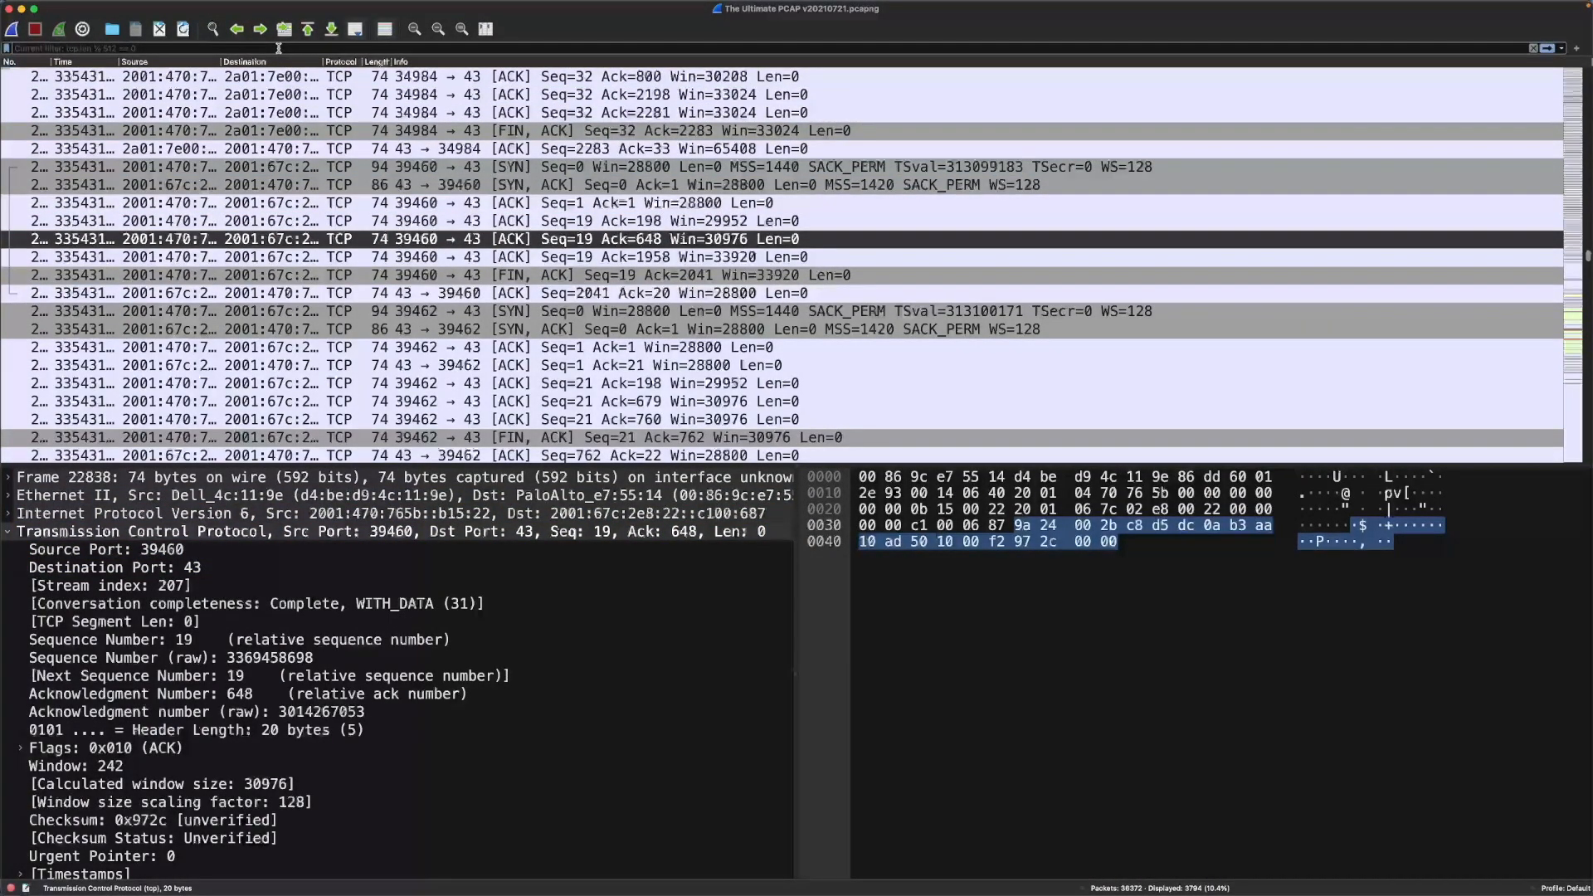
pyautogui.click(278, 48)
pyautogui.write('tcp')
pyautogui.write('.pay')
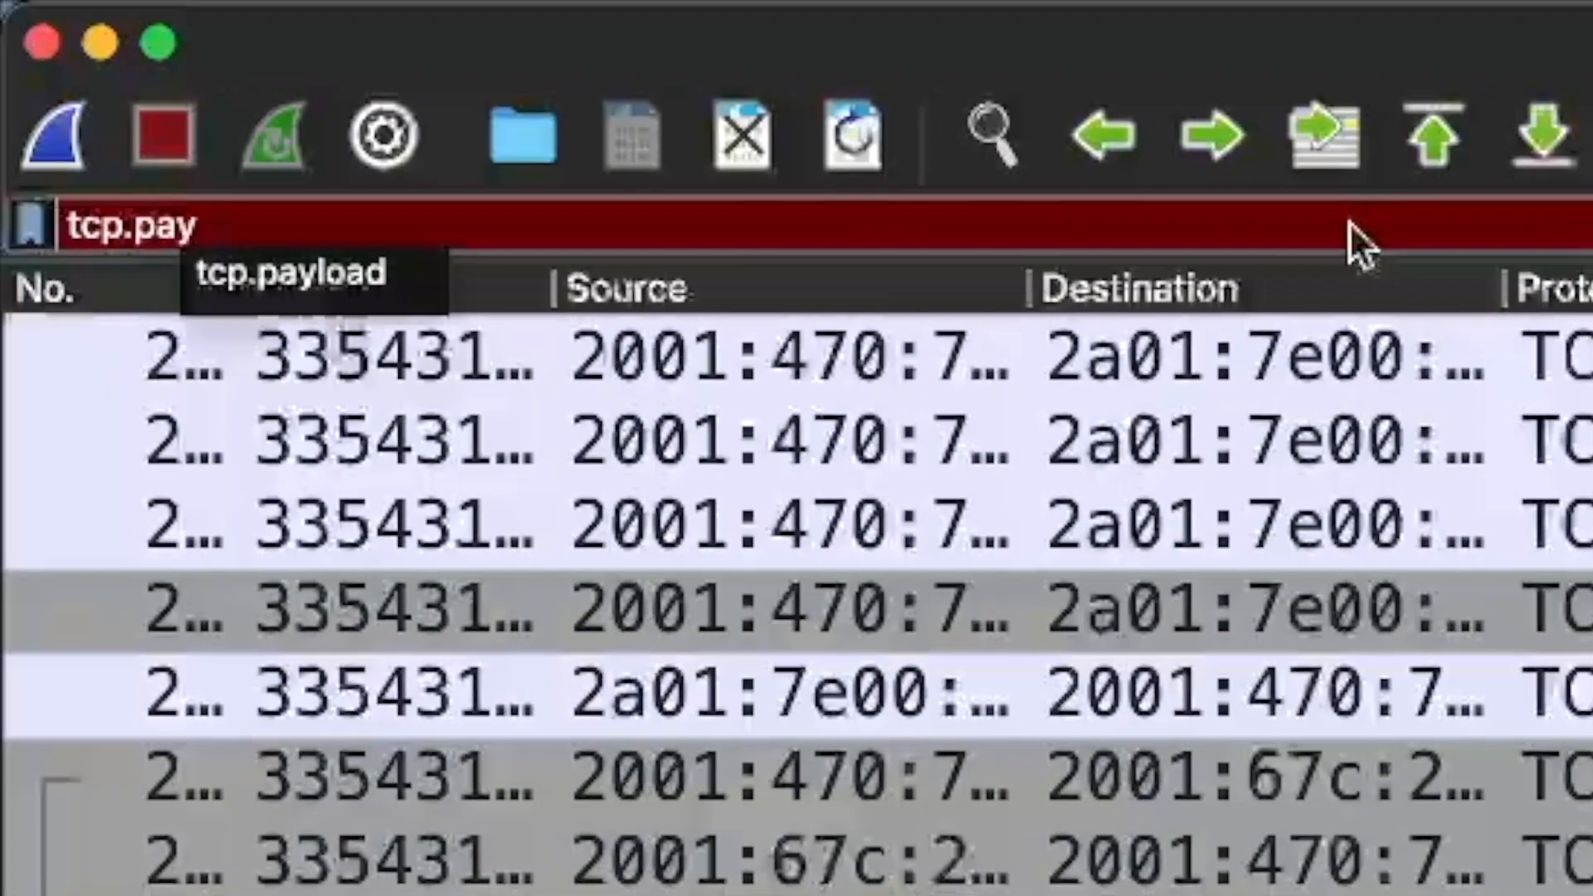
pyautogui.write('load')
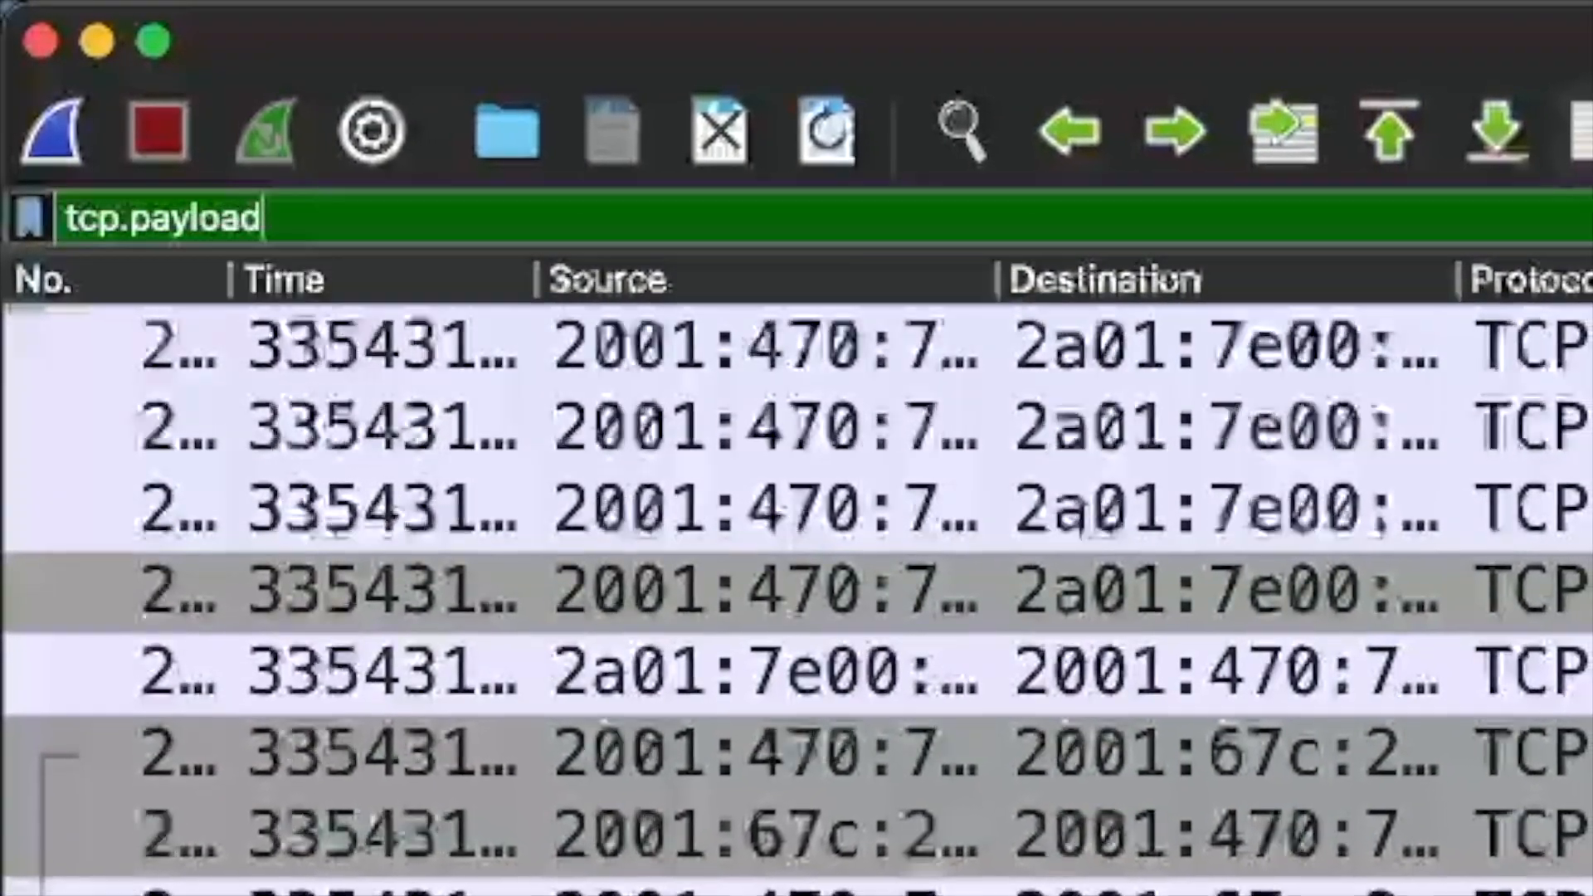
# Step: Complete the display filter as tcp.payload[0:2] == 00:00, apply it, and inspect the first packet's TCP payload
pyautogui.write(']')
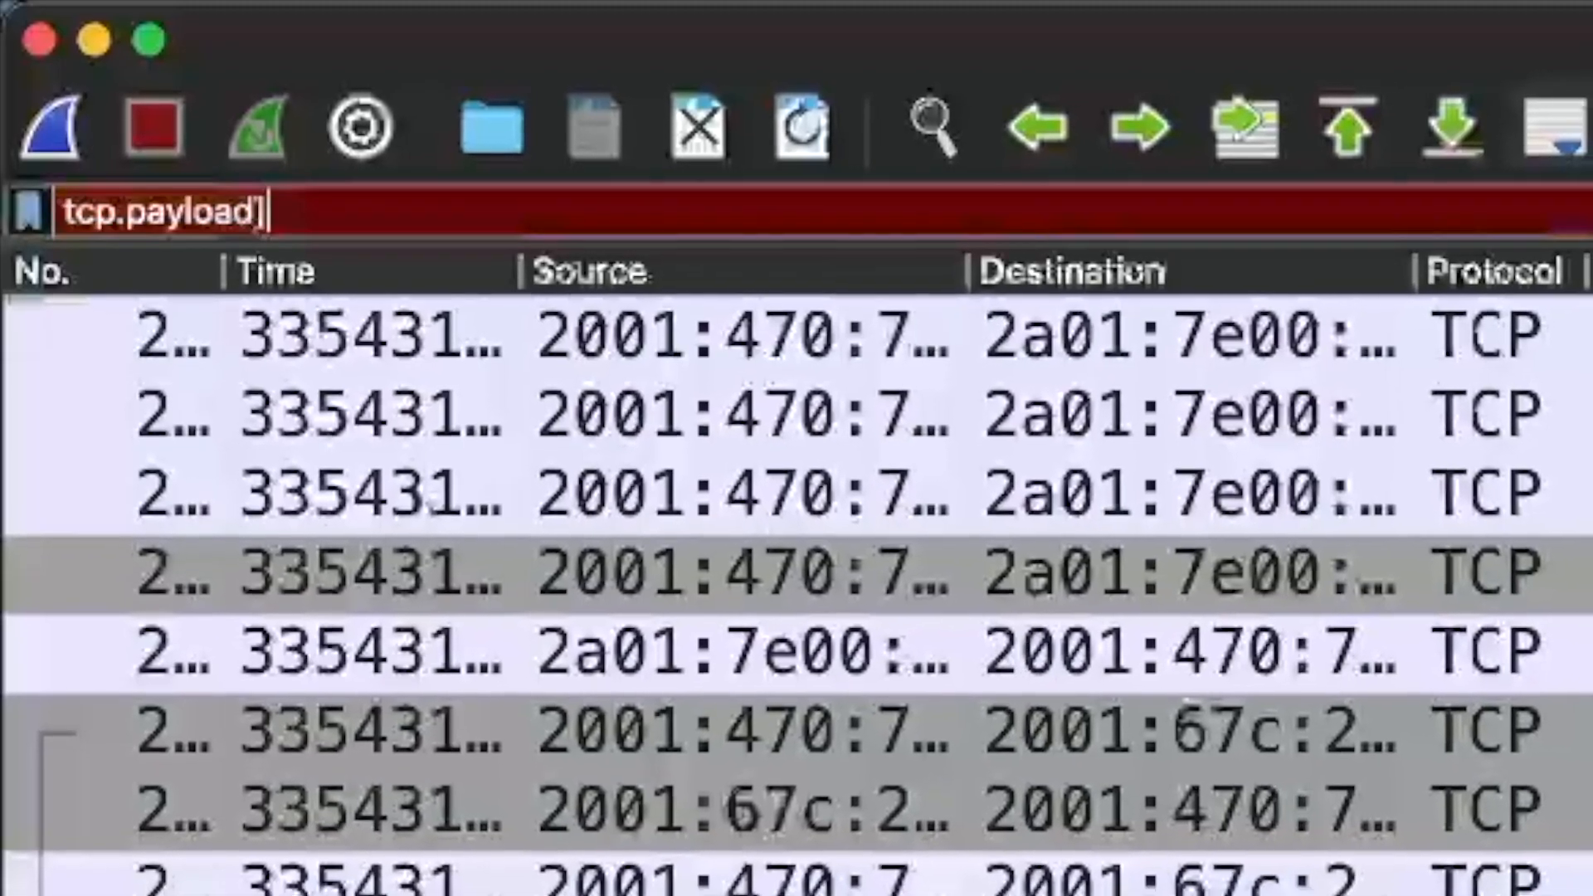
pyautogui.press('BackSpace')
pyautogui.write('[0:')
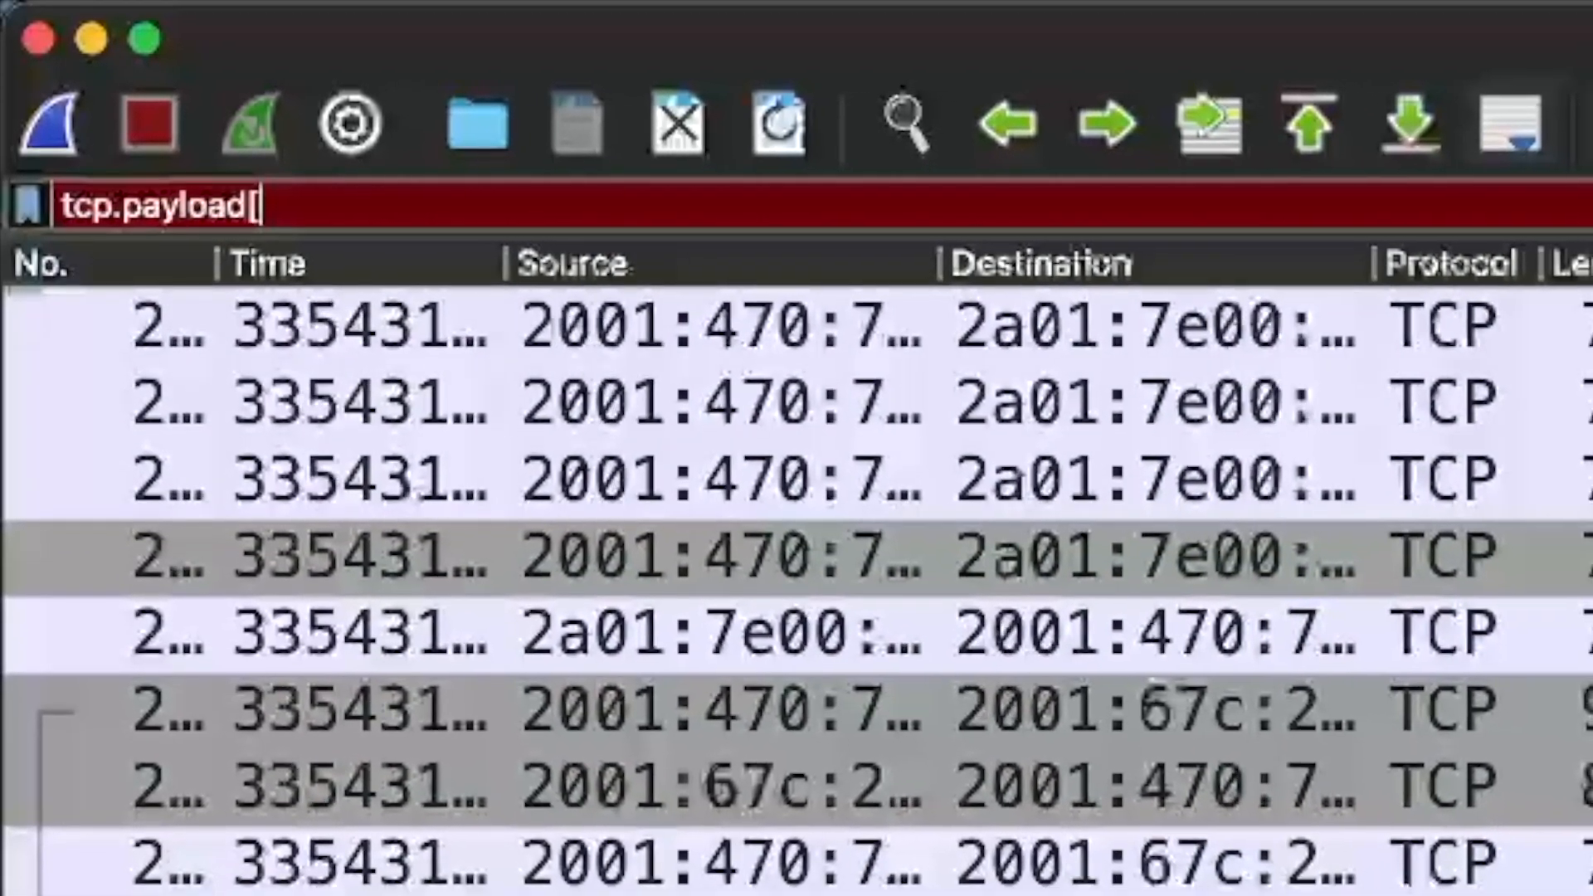
pyautogui.write('2]')
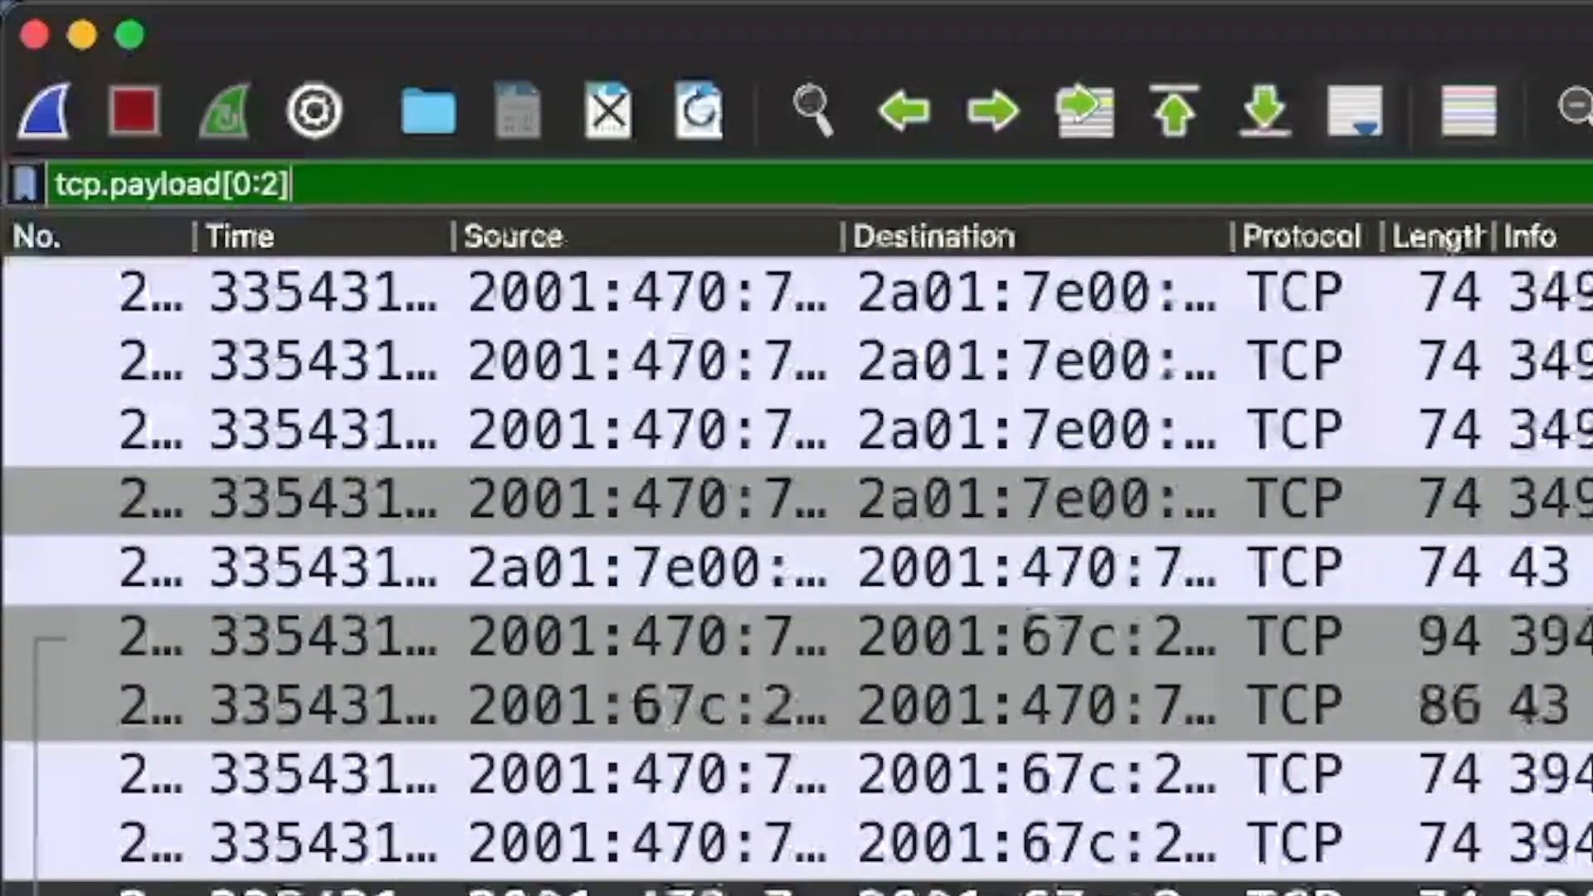
pyautogui.write('== ')
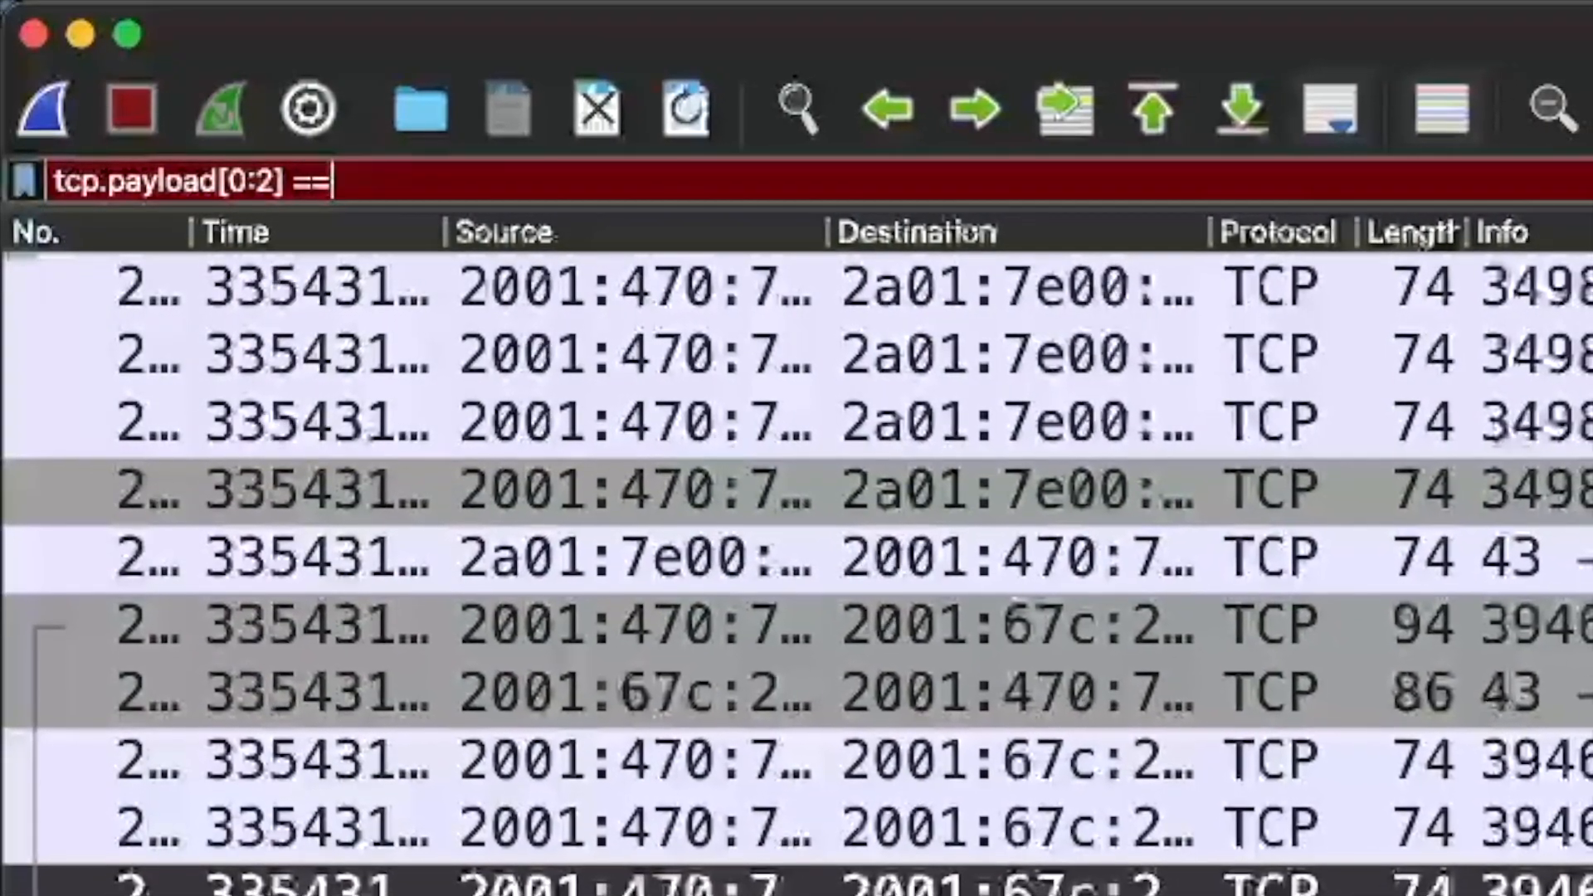
pyautogui.write('00:00')
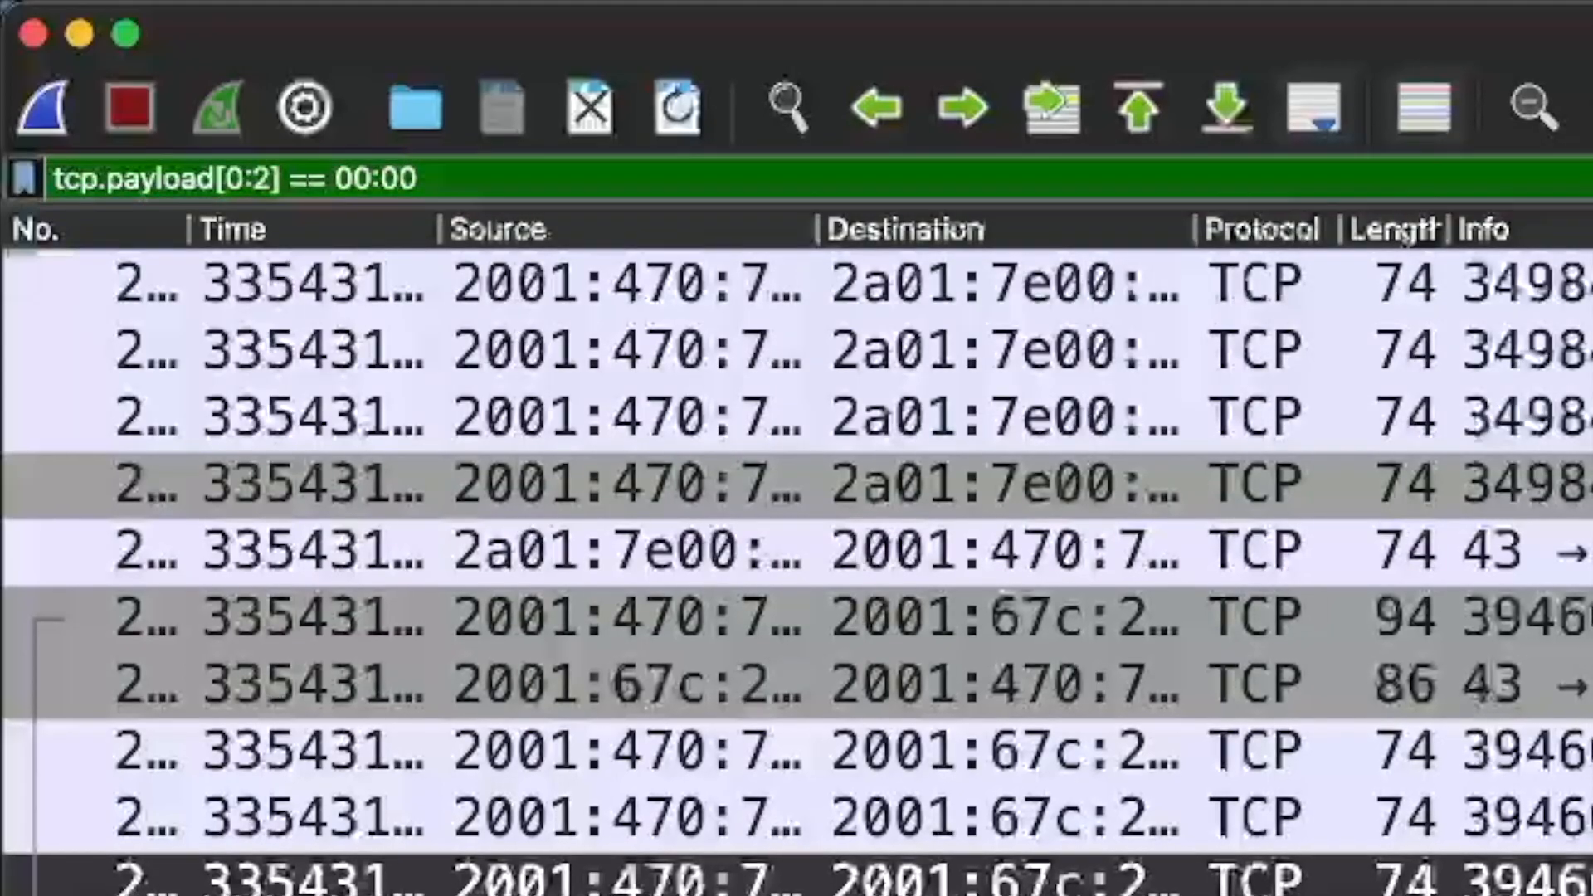
pyautogui.press('Return')
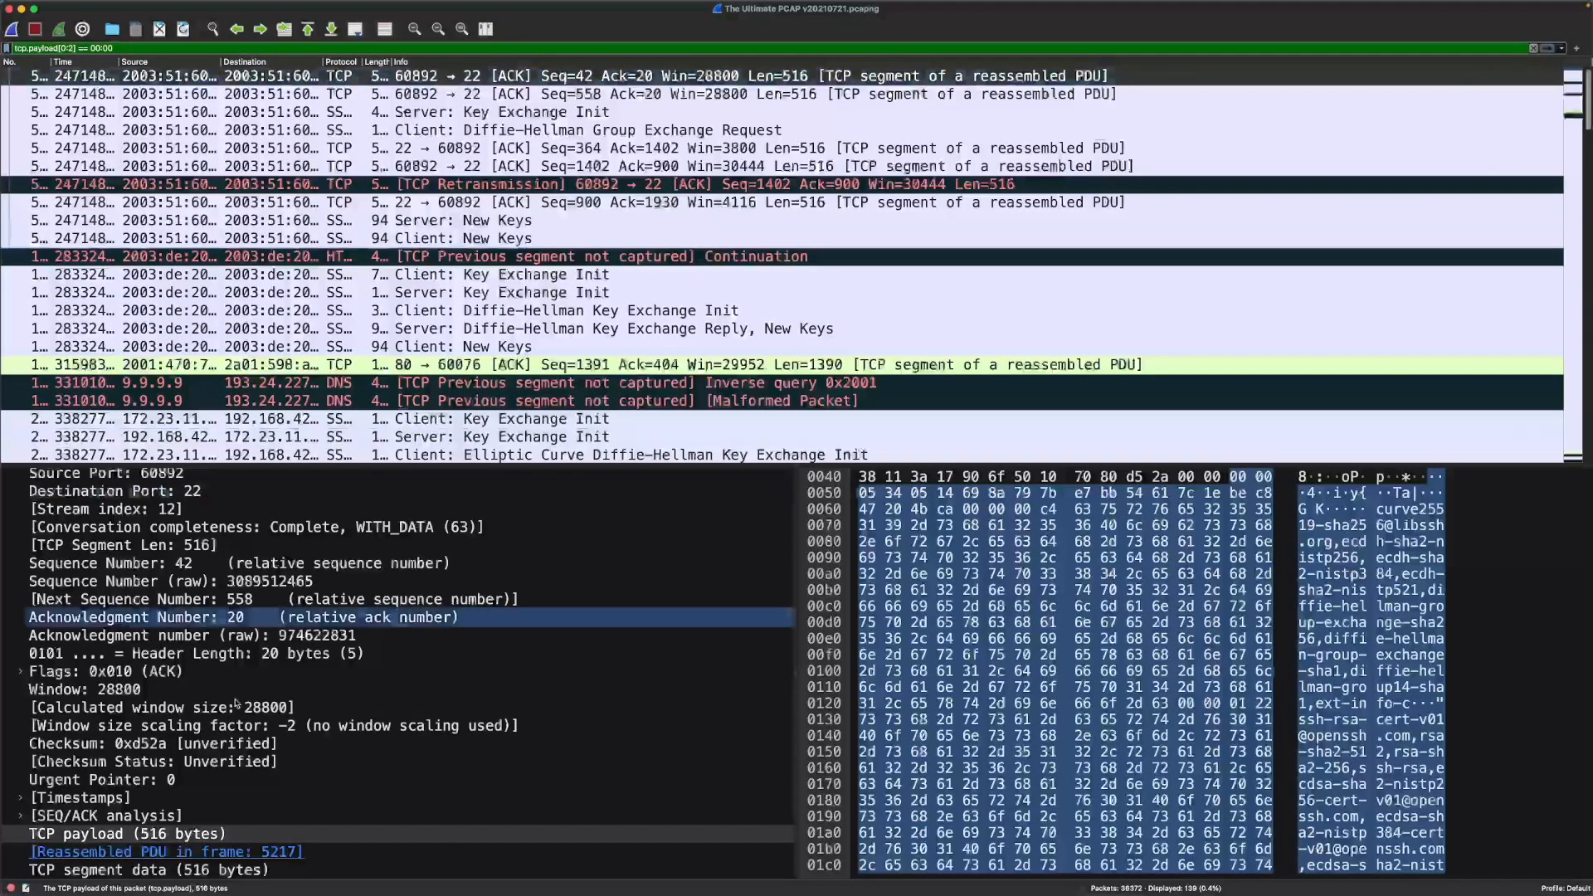
pyautogui.click(279, 778)
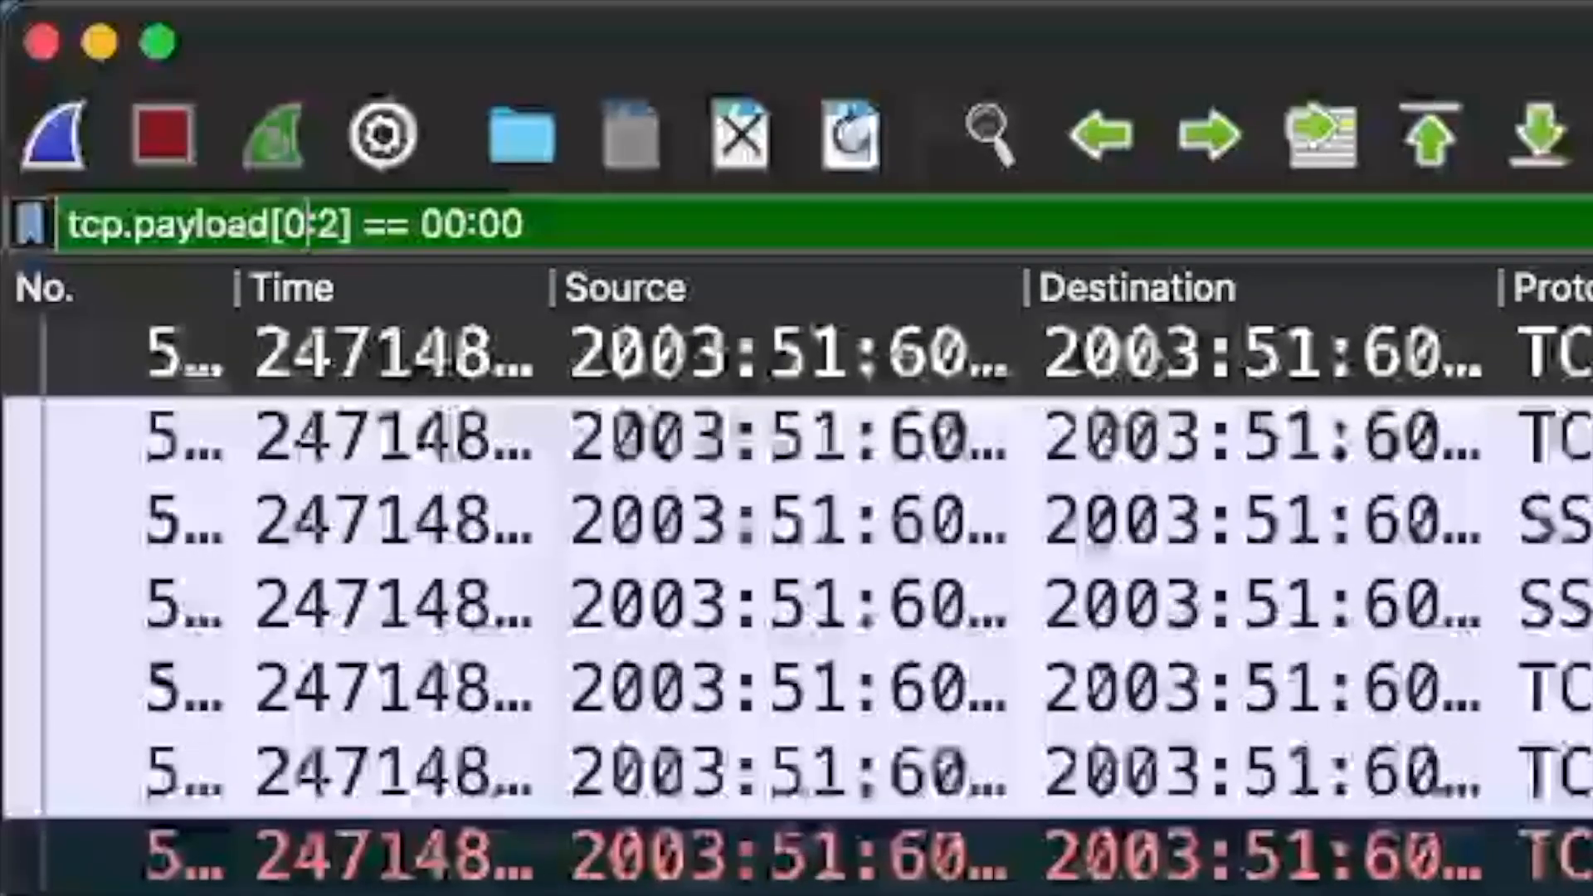
# Step: Change the payload slice's start offset to -2 and apply the filter tcp.payload[-2:2] == 00:00
pyautogui.click(64, 48)
pyautogui.press('BackSpace')
pyautogui.write('-2')
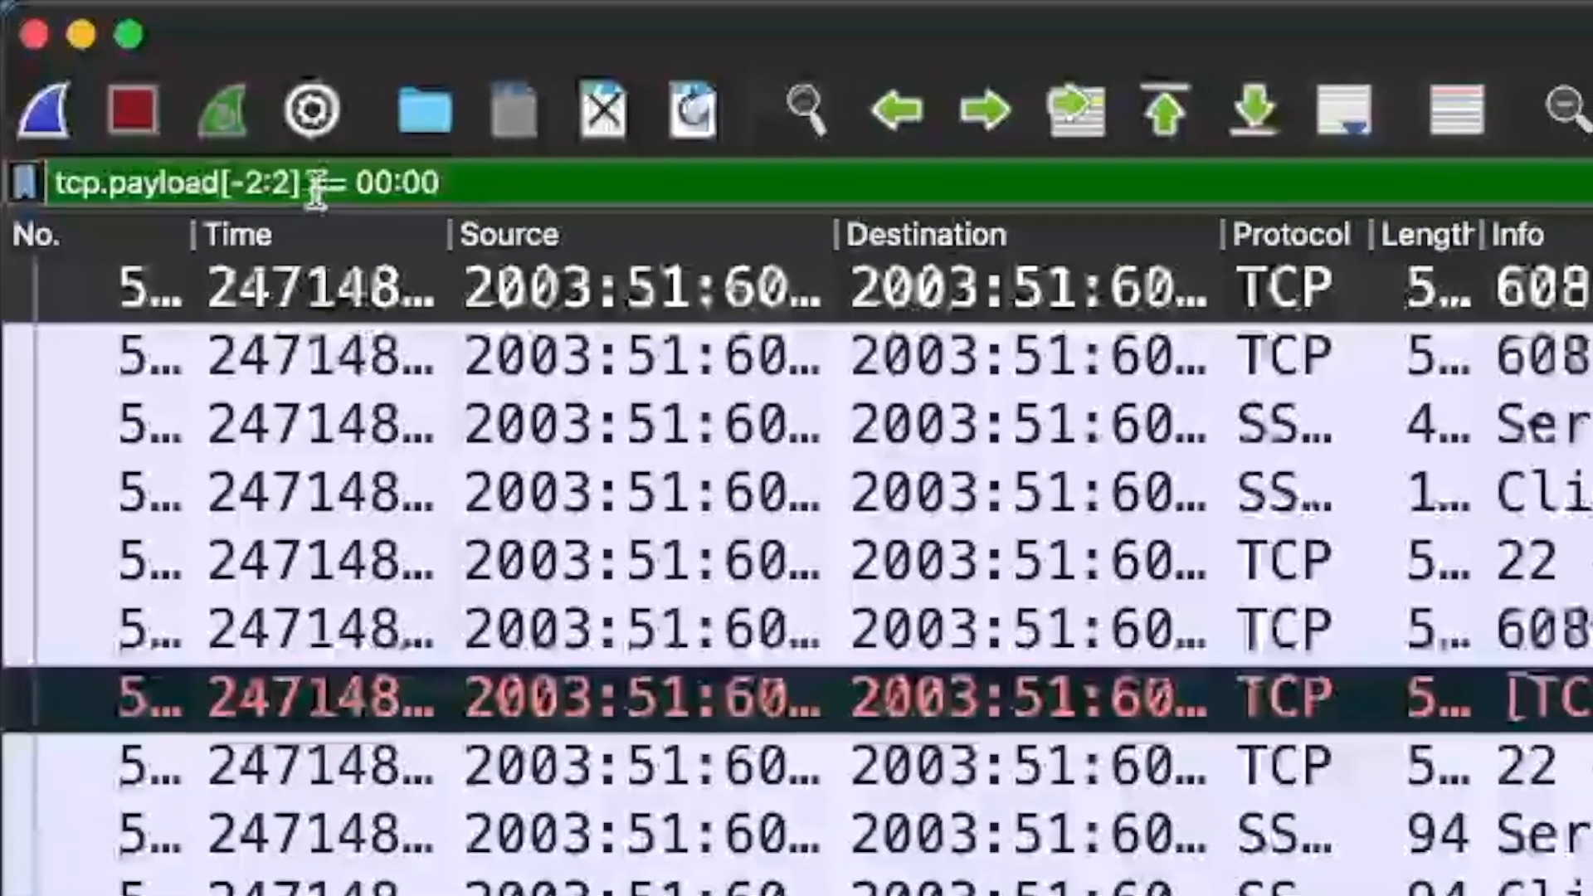
pyautogui.press('Return')
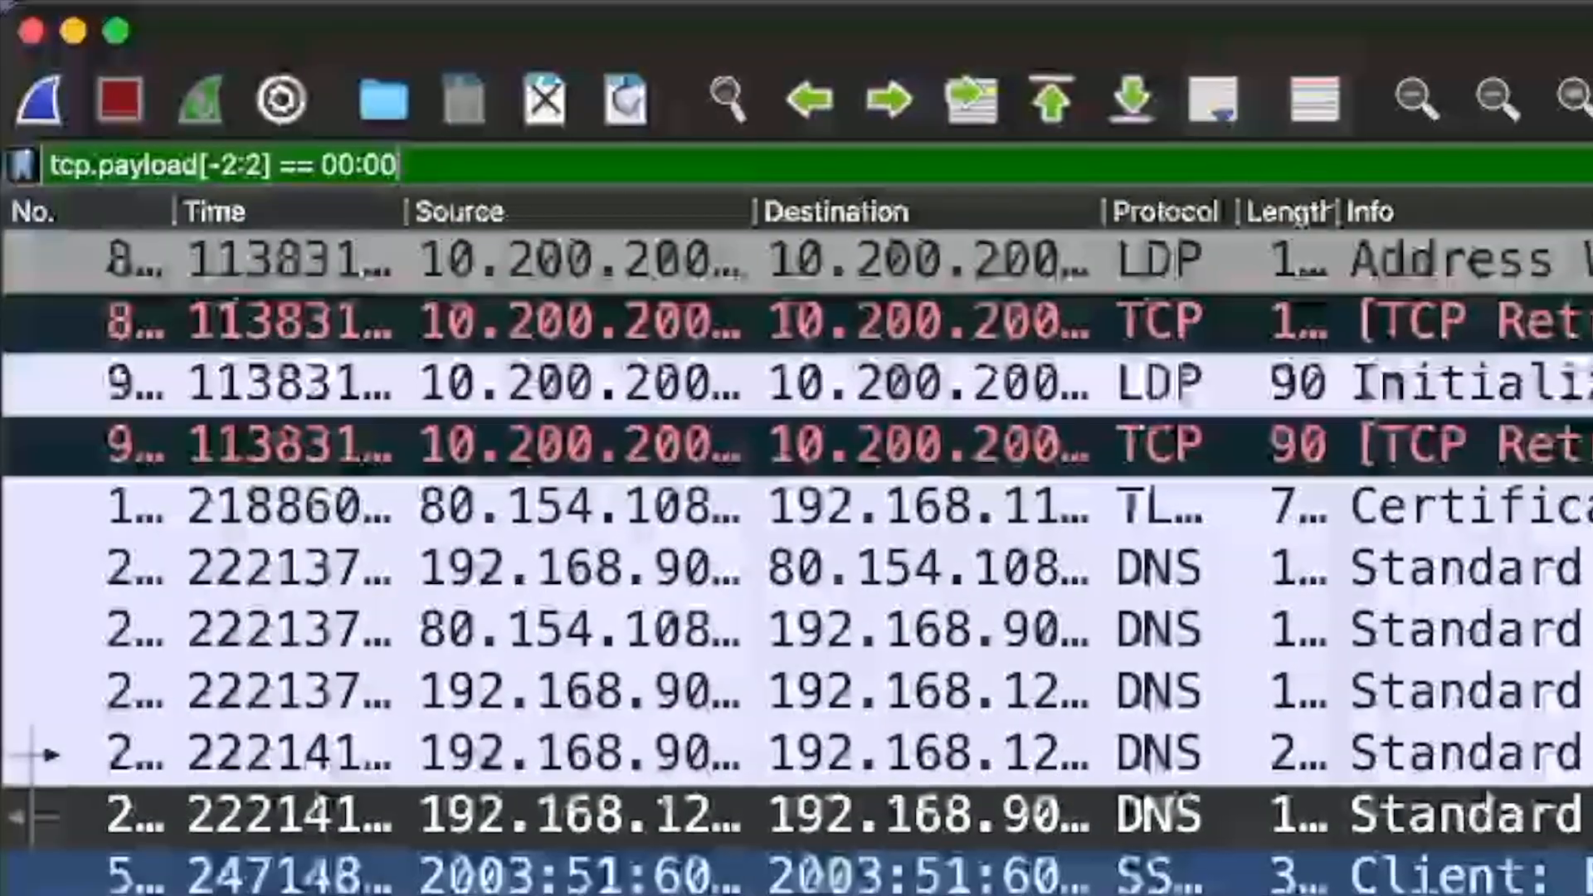
# Step: Select the Client: Key Exchange Init packet and examine the final bytes of its TCP payload
pyautogui.click(1444, 880)
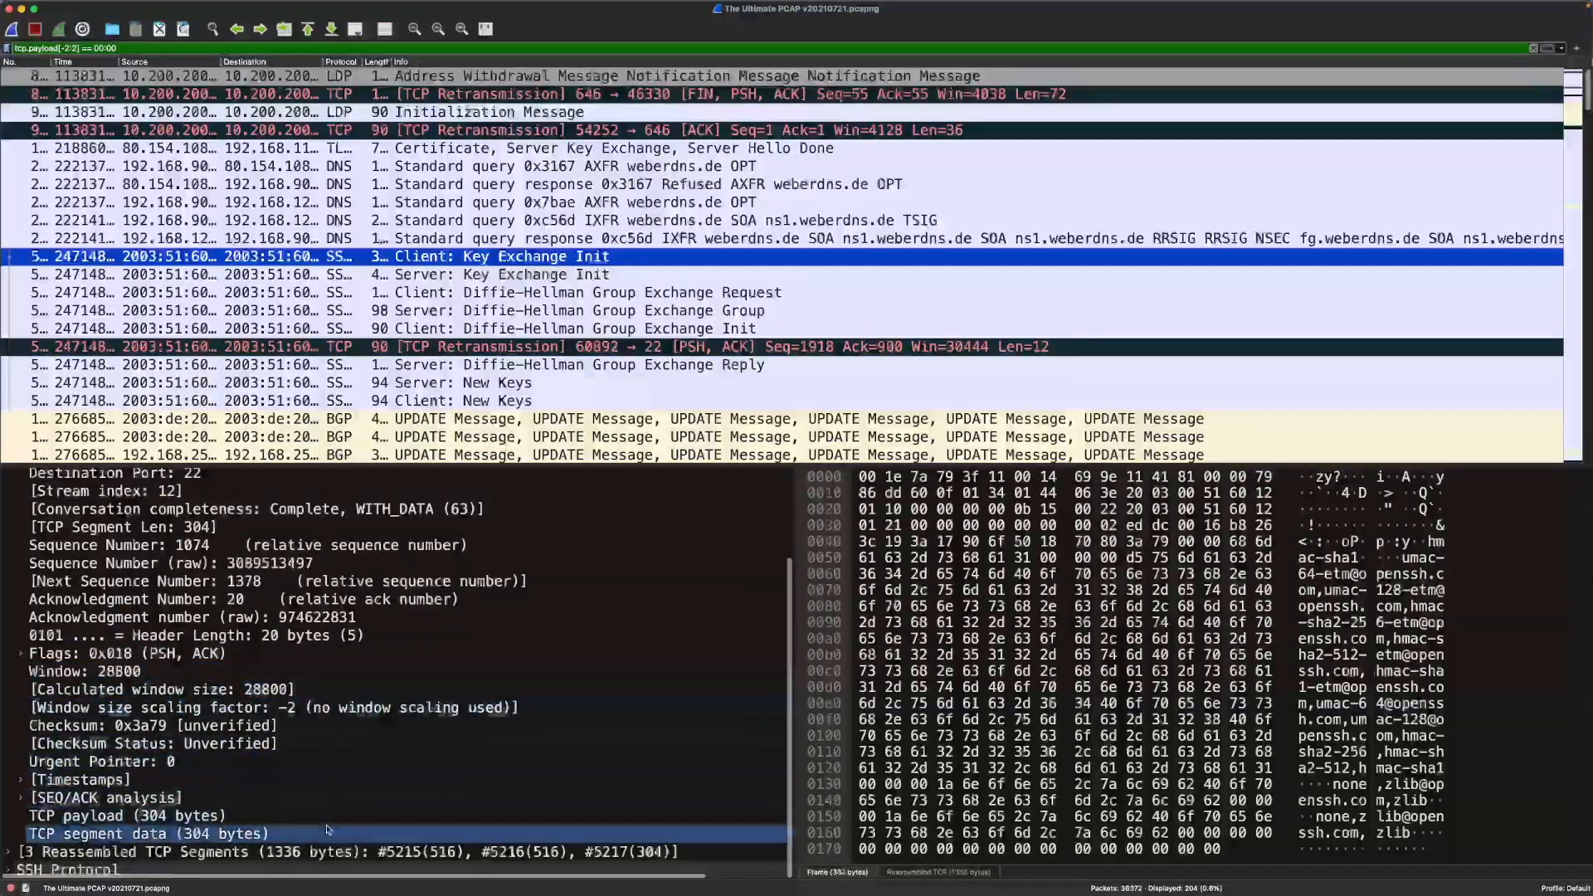
pyautogui.click(316, 816)
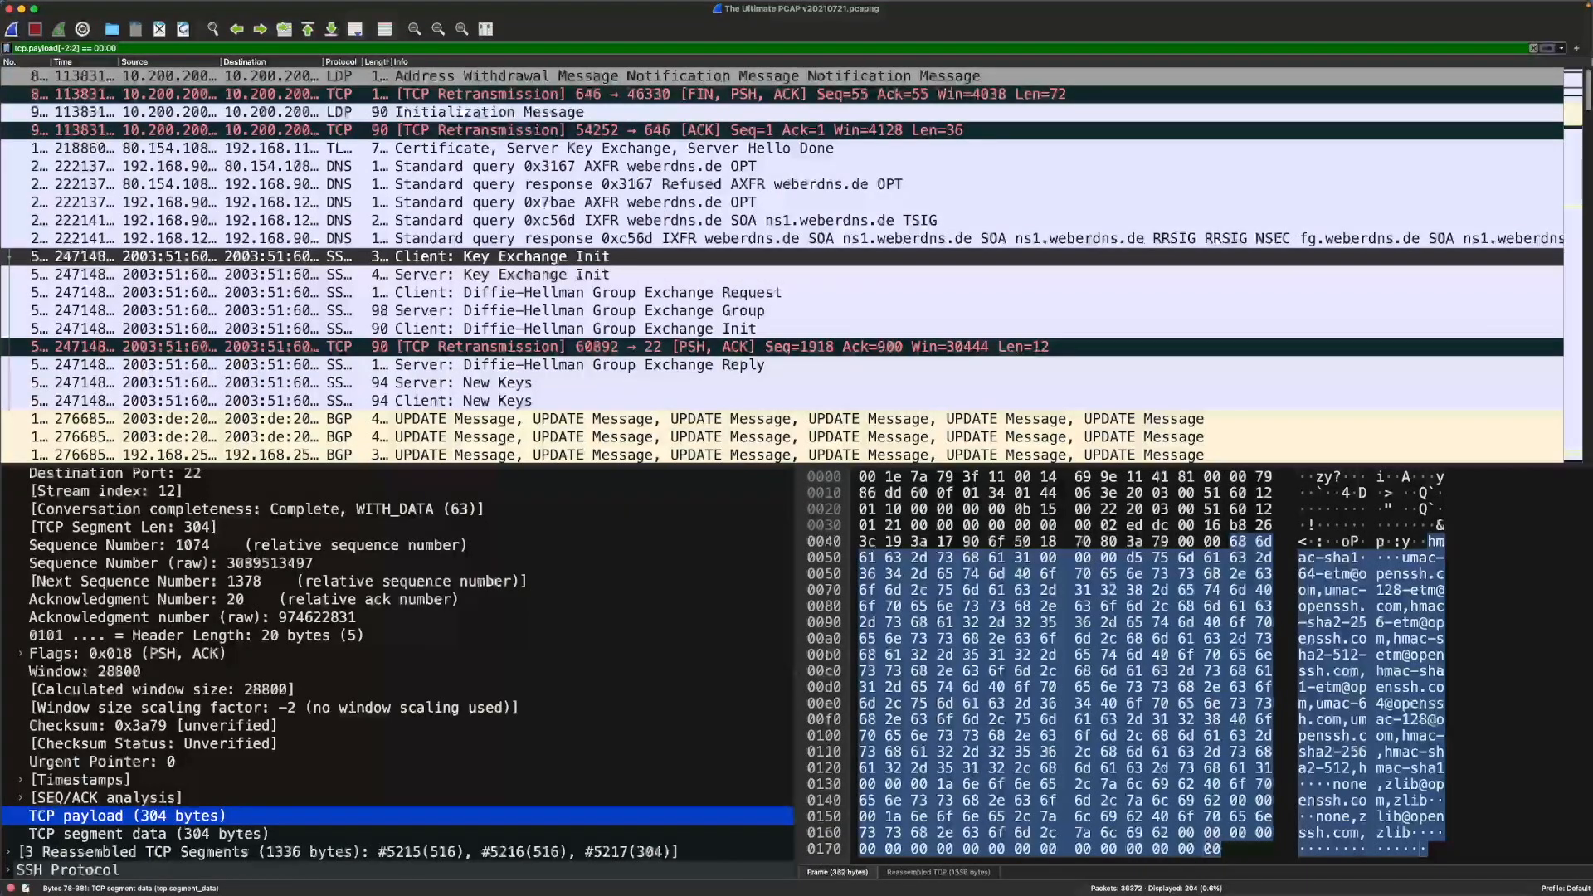
pyautogui.click(1141, 855)
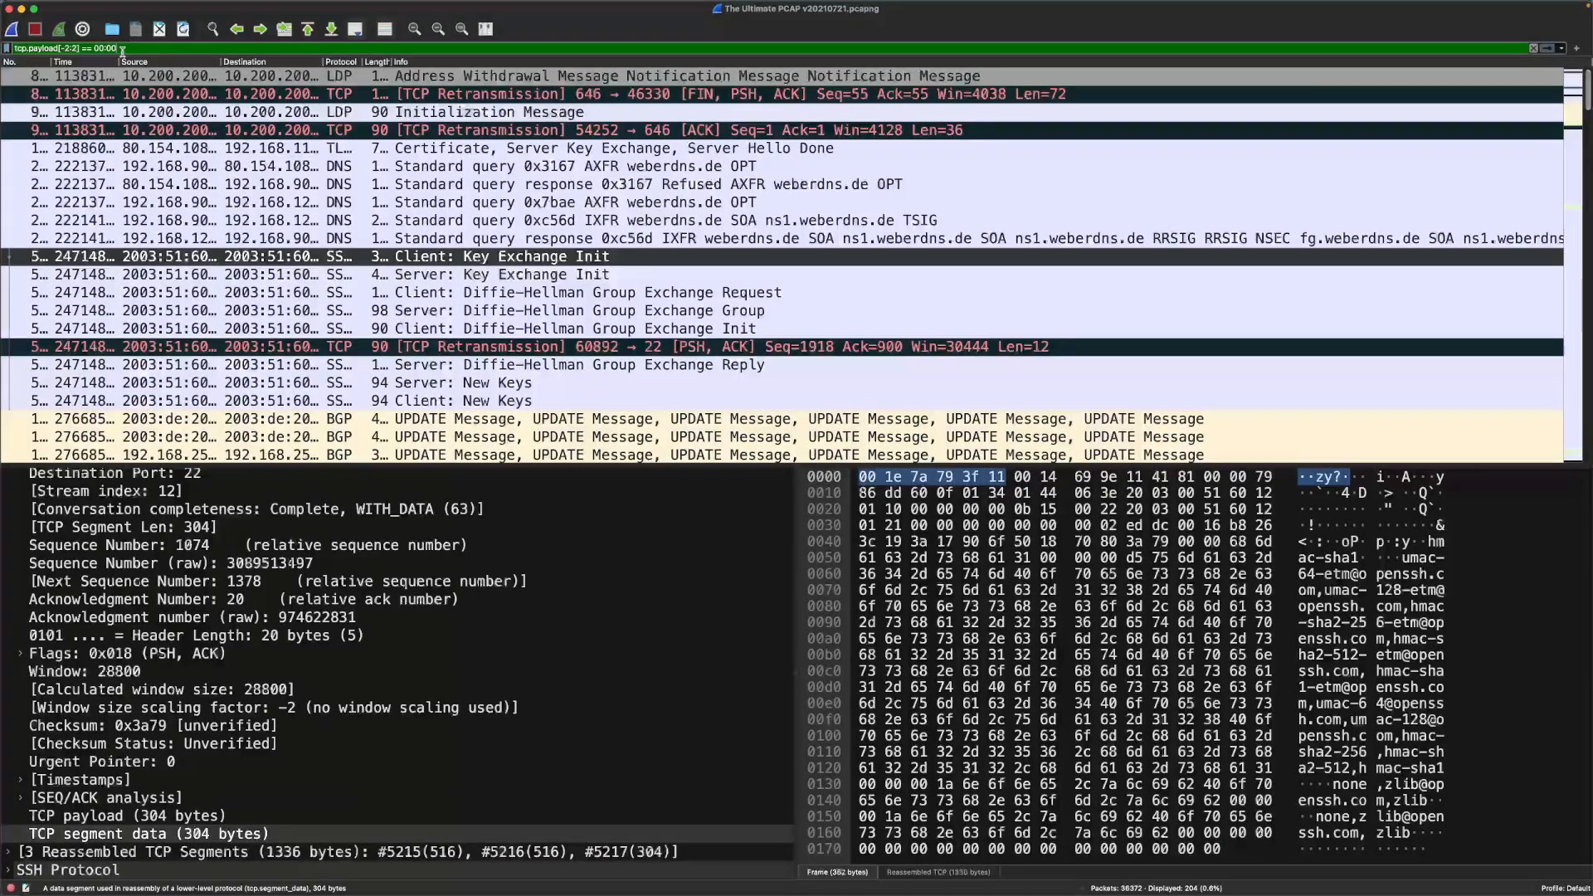
# Step: Clear the tcp.payload expression from the display filter
pyautogui.press('BackSpace')
pyautogui.press('BackSpace')
pyautogui.press('BackSpace')
pyautogui.press('BackSpace')
pyautogui.press('BackSpace')
pyautogui.press('BackSpace')
pyautogui.press('BackSpace')
pyautogui.press('BackSpace')
pyautogui.press('BackSpace')
pyautogui.press('BackSpace')
pyautogui.press('BackSpace')
pyautogui.press('BackSpace')
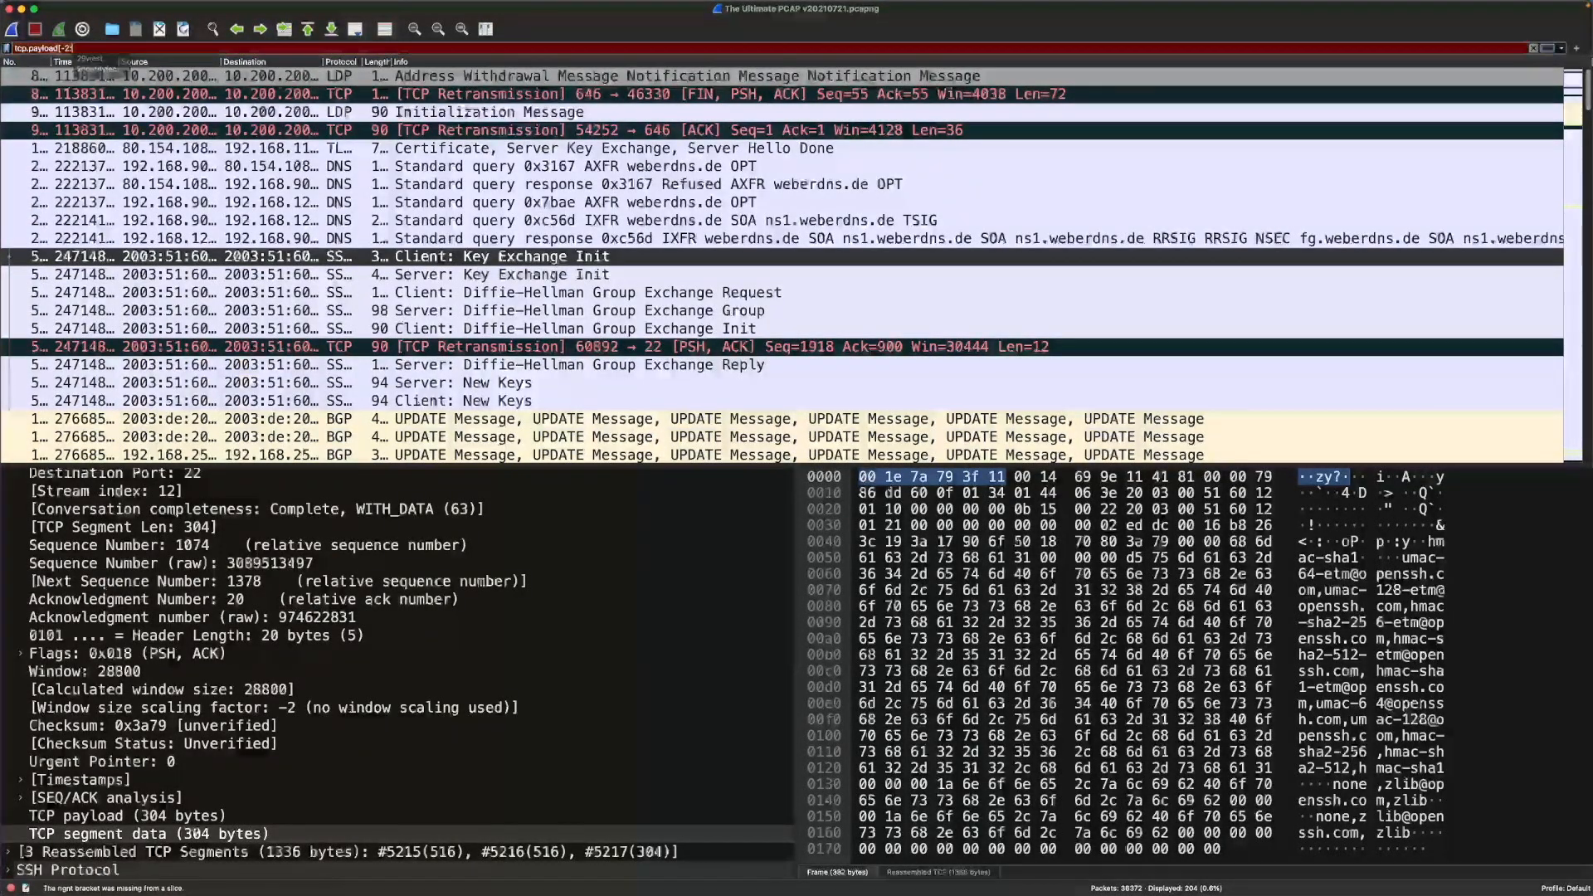
pyautogui.press('BackSpace')
pyautogui.press('BackSpace')
pyautogui.press('BackSpace')
pyautogui.press('BackSpace')
pyautogui.press('BackSpace')
pyautogui.press('BackSpace')
pyautogui.press('BackSpace')
pyautogui.press('BackSpace')
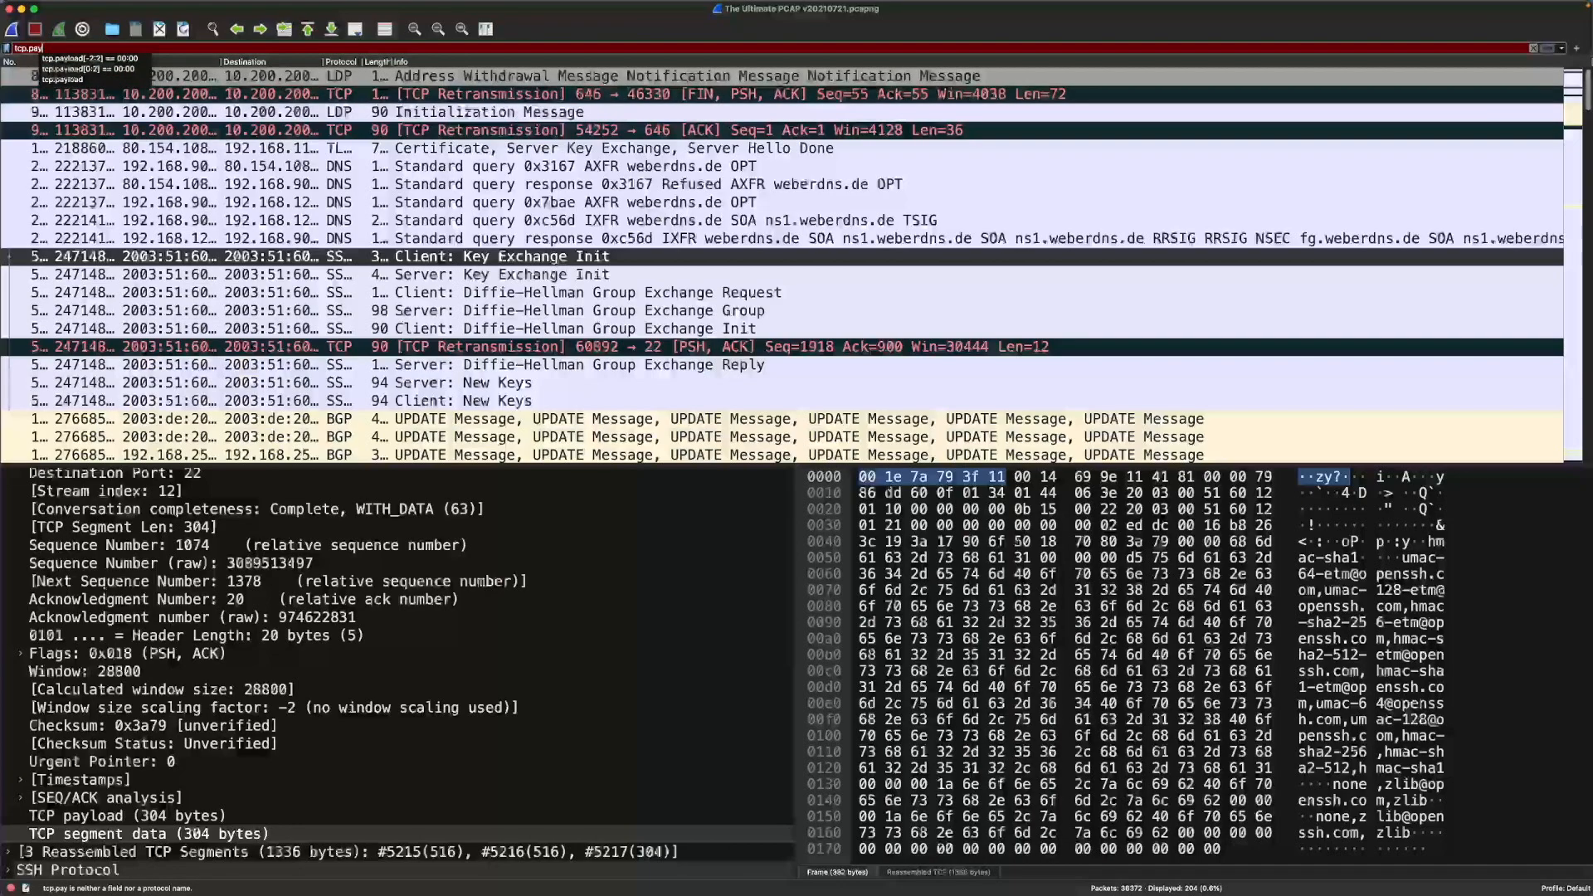
pyautogui.press('BackSpace')
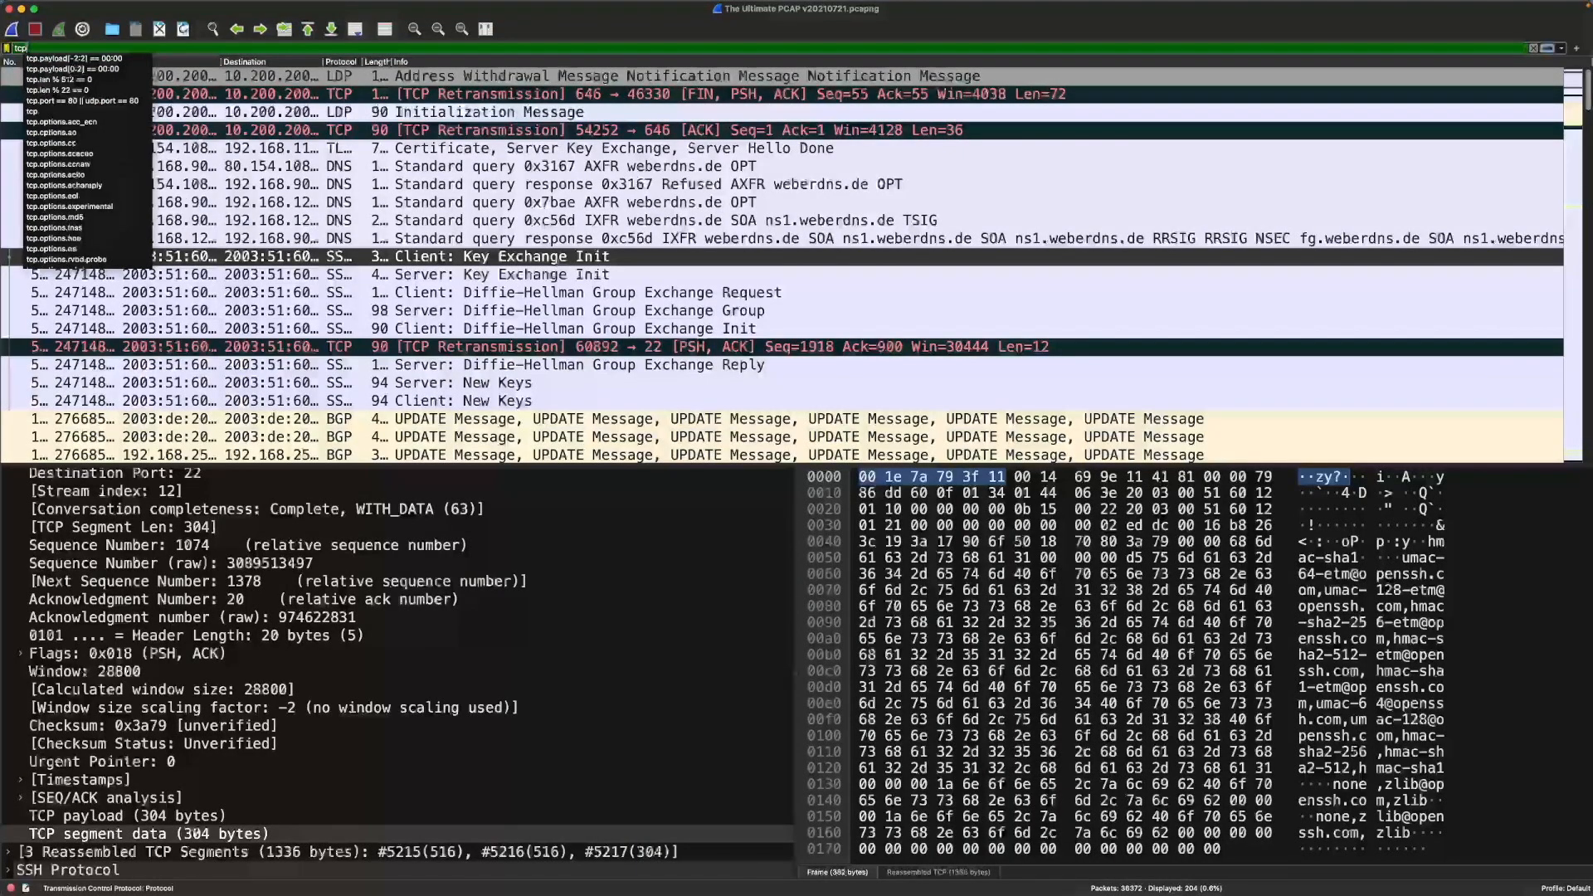
pyautogui.press('BackSpace')
pyautogui.press('BackSpace')
pyautogui.press('BackSpace')
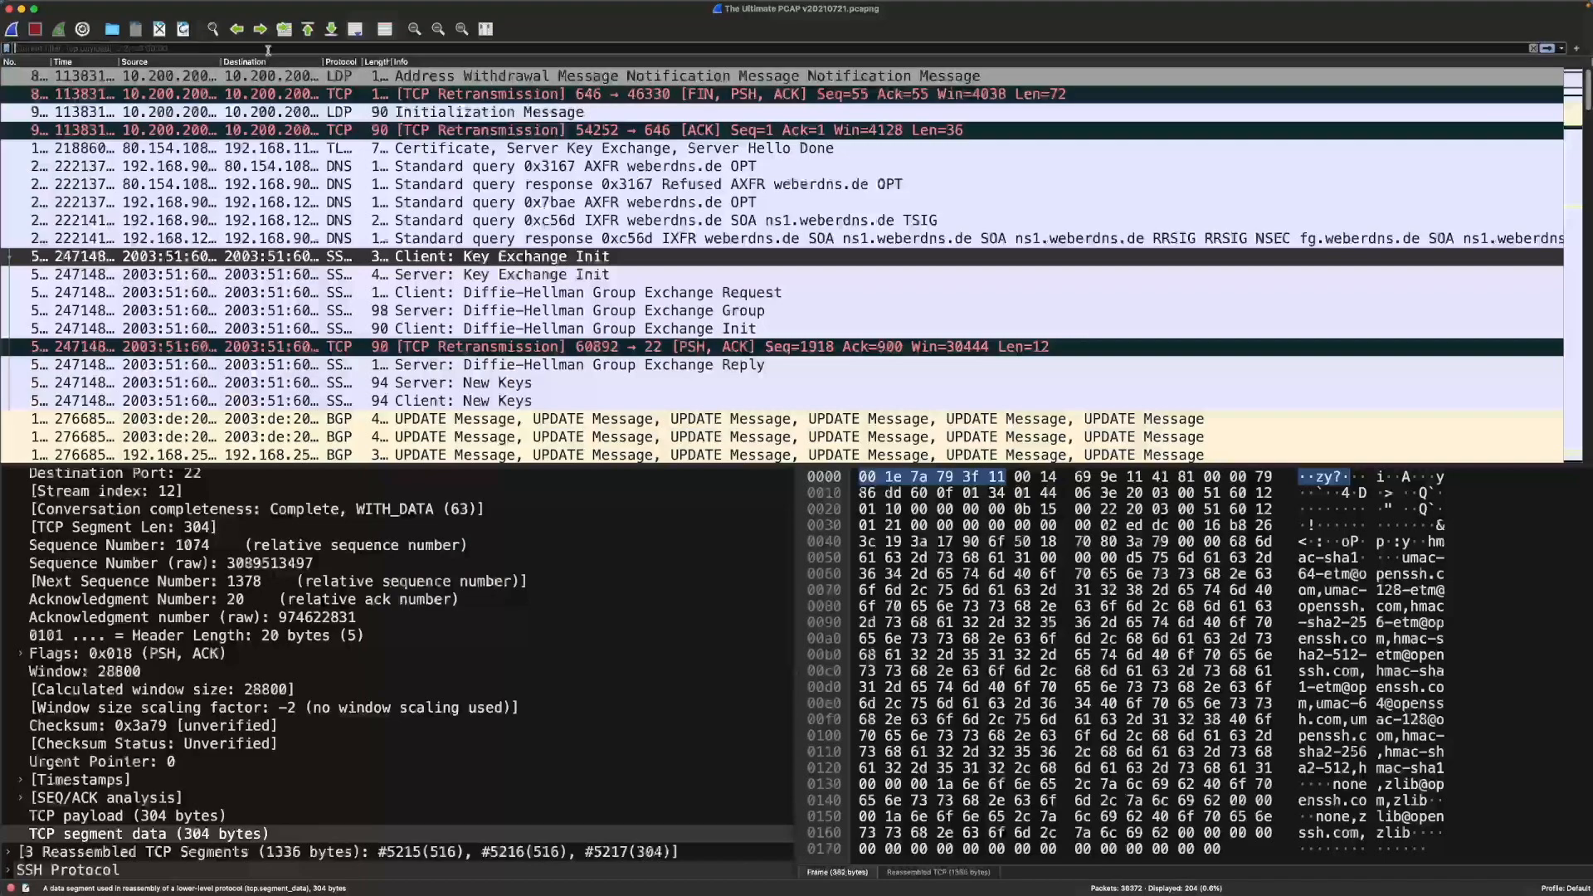
# Step: Apply the display filter tcp.payload[0:2] == 00:00 again and examine the payload bytes of the first packet
pyautogui.write('tcp.payload[0:2] == 00:00')
pyautogui.press('Return')
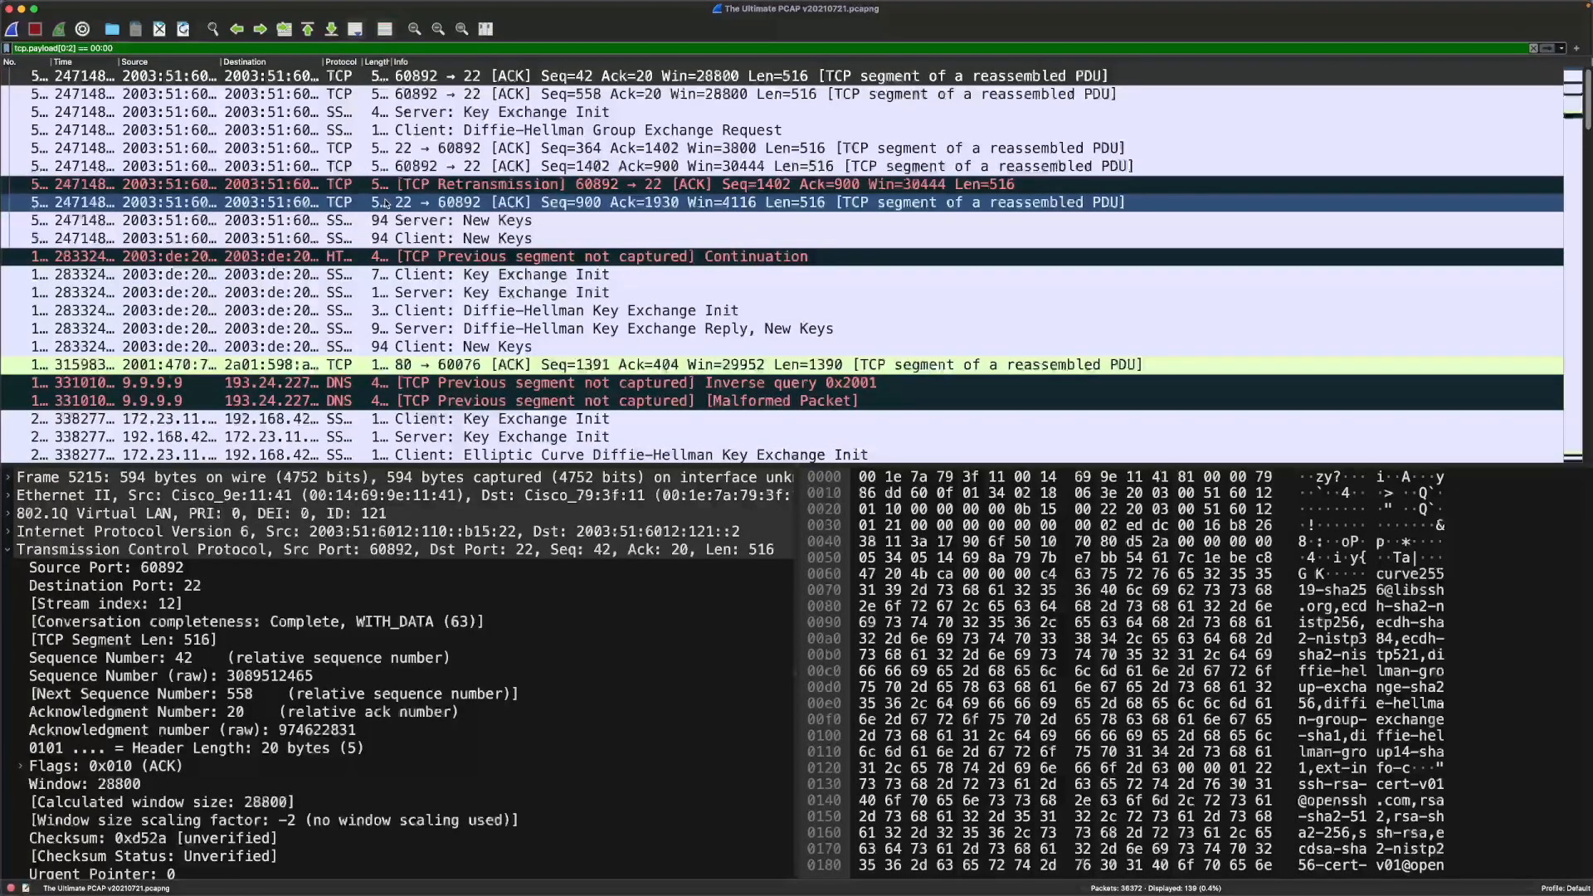
pyautogui.click(687, 214)
pyautogui.click(680, 238)
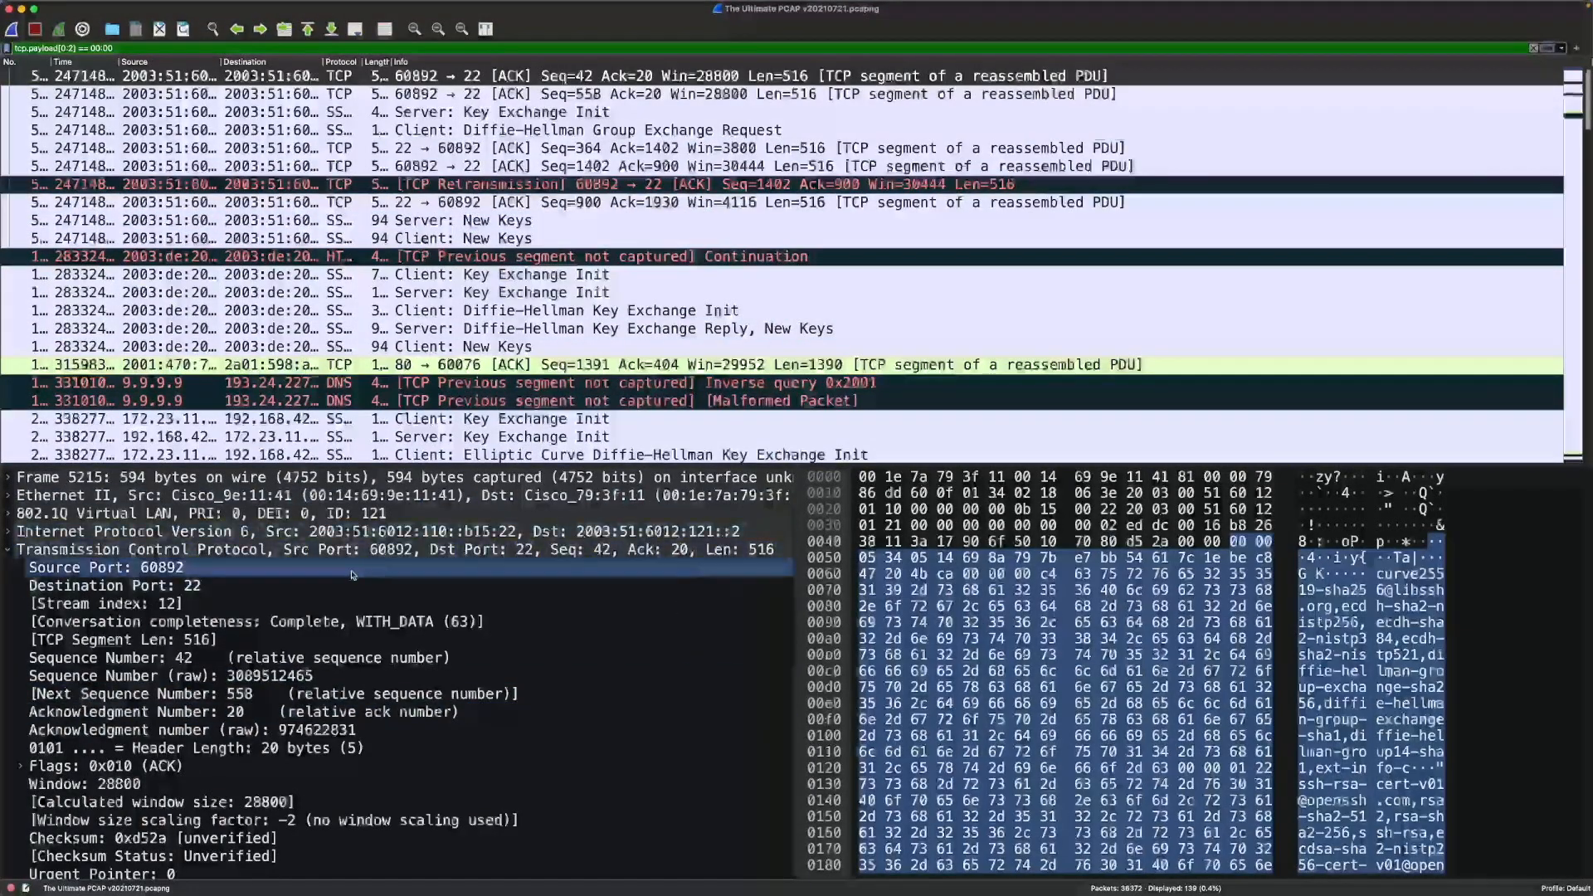
# Step: Open the Find Packet bar and clear the display filter so that all packets are listed
pyautogui.click(212, 30)
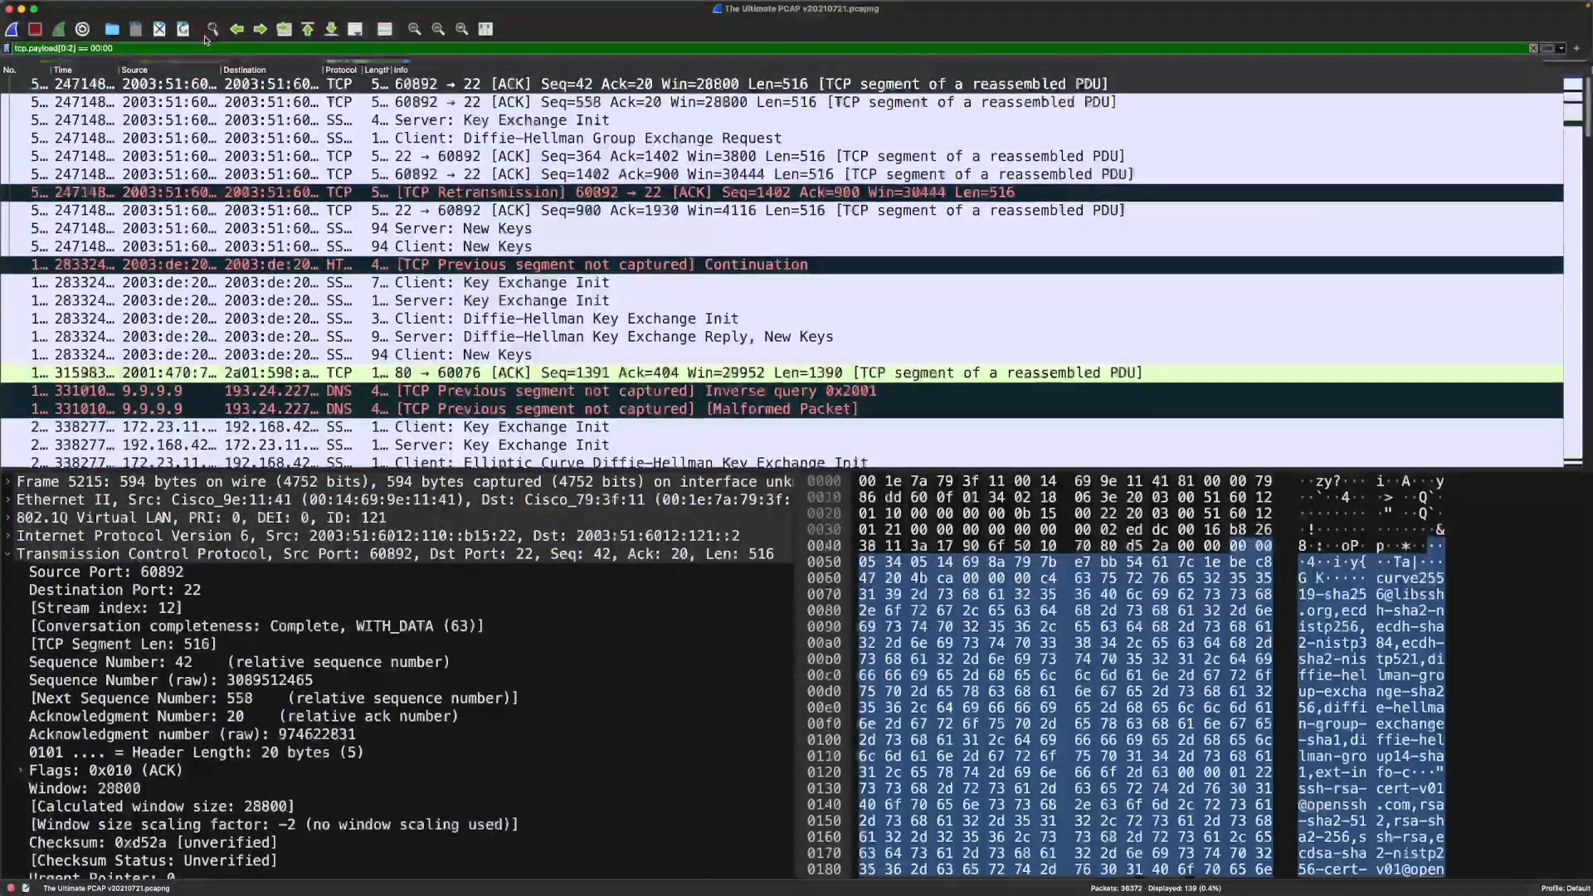
pyautogui.click(1536, 49)
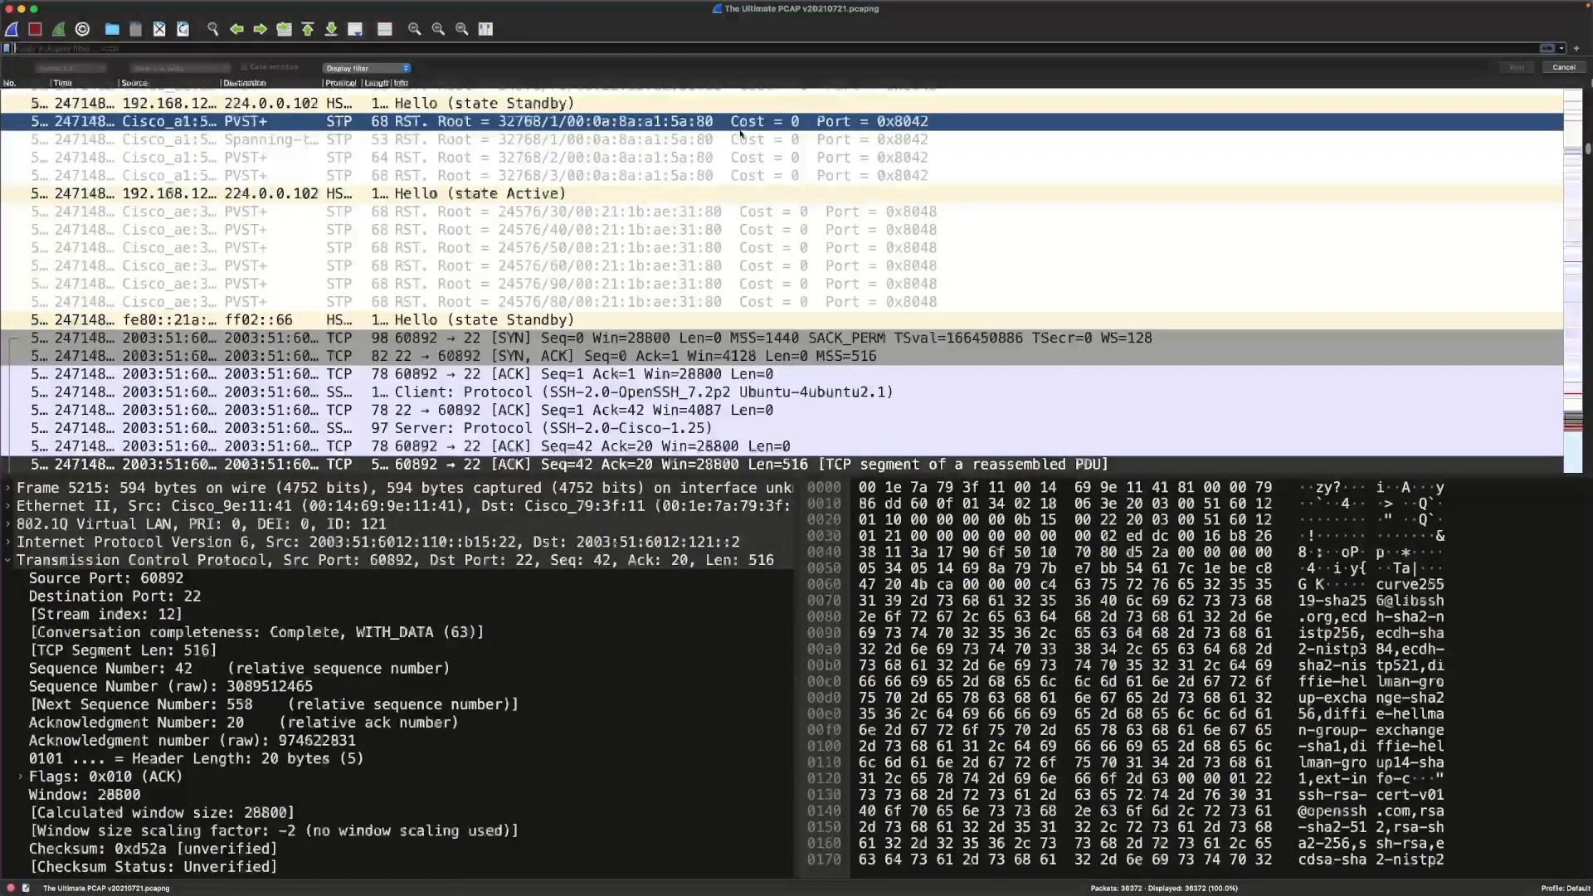
pyautogui.click(755, 177)
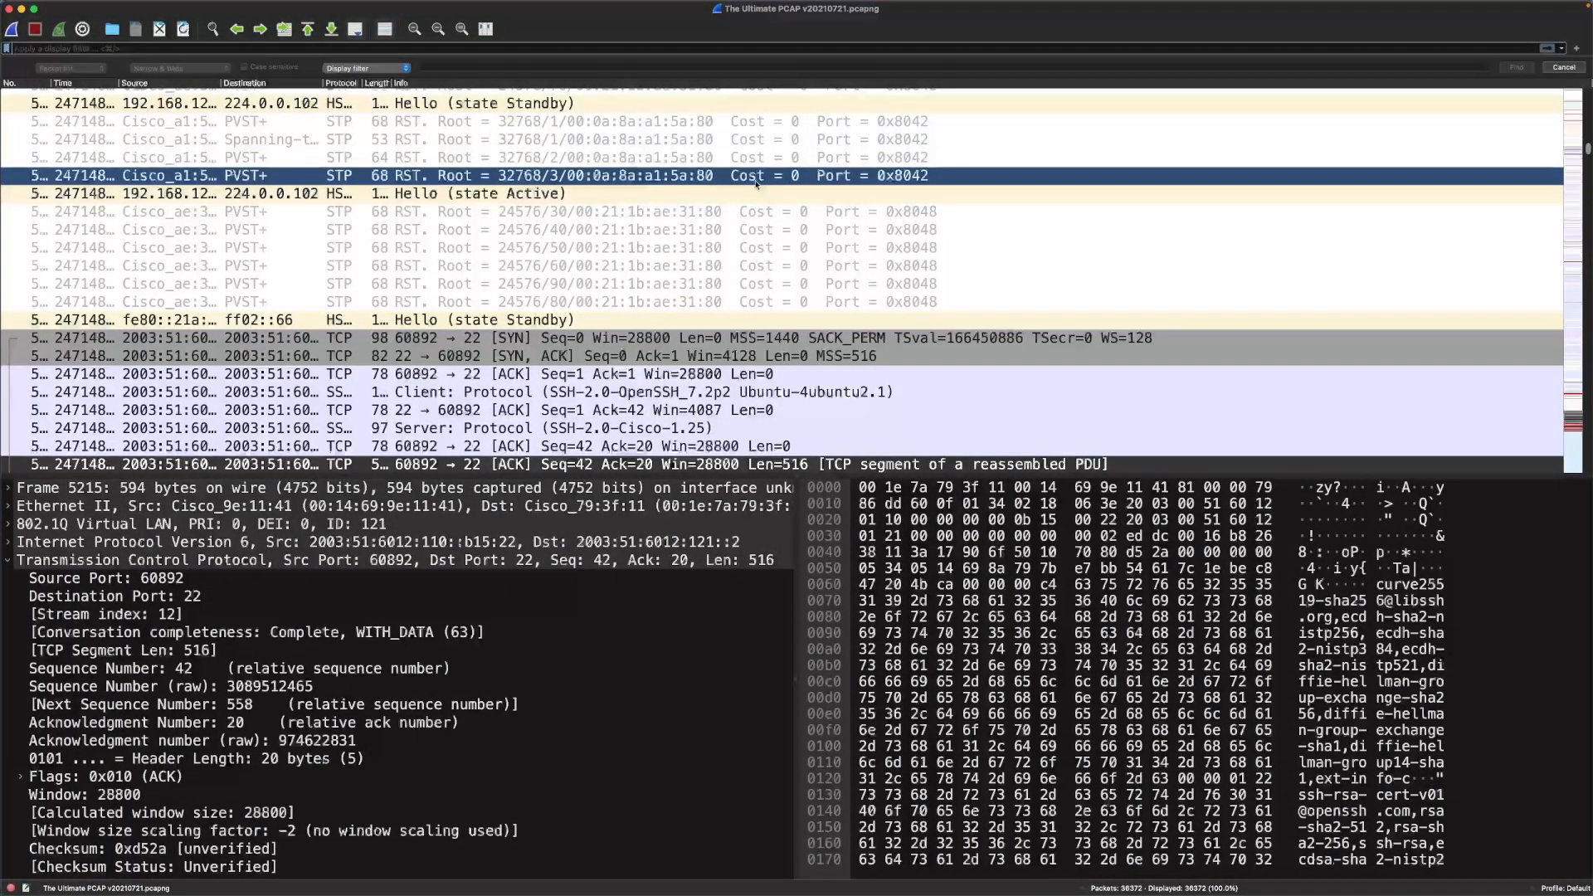